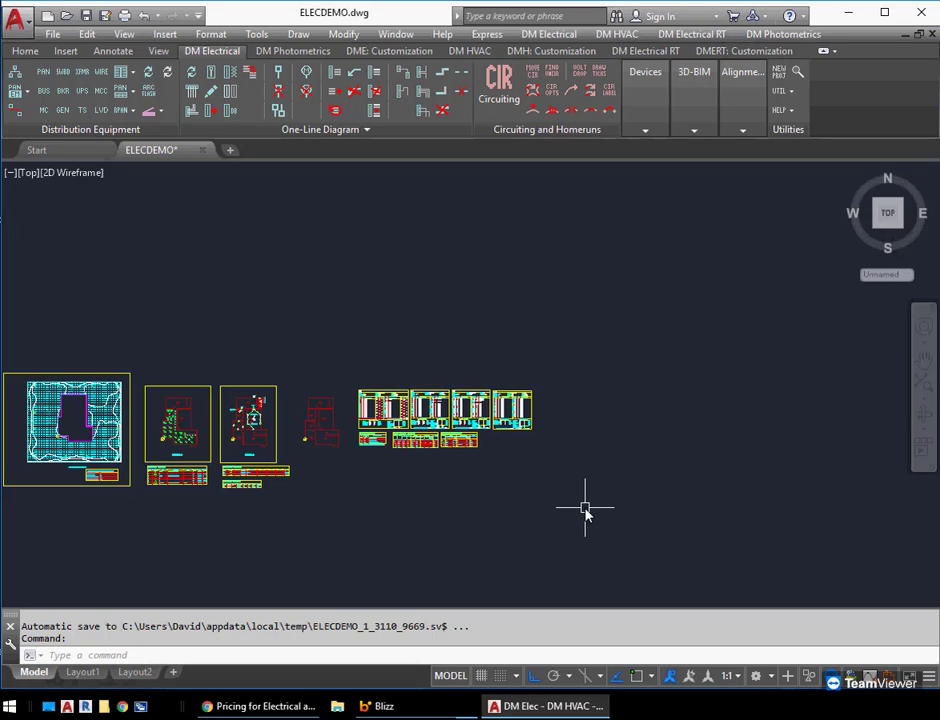
Open the Light Fixture Master Schedule from the Light Fixtures commands
left_click(550, 34)
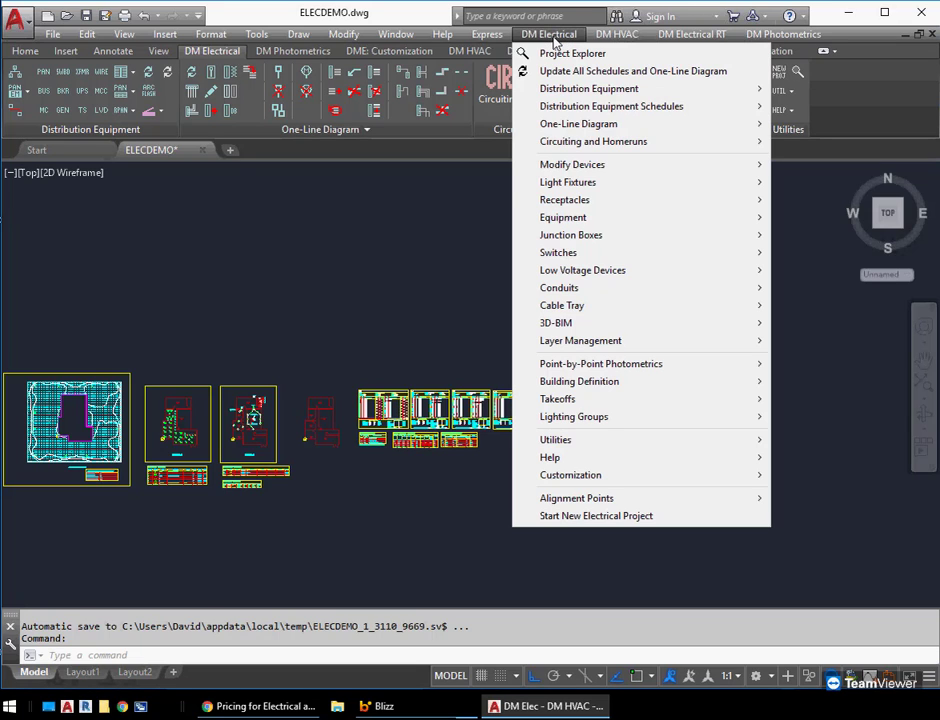
mouse_move(573, 180)
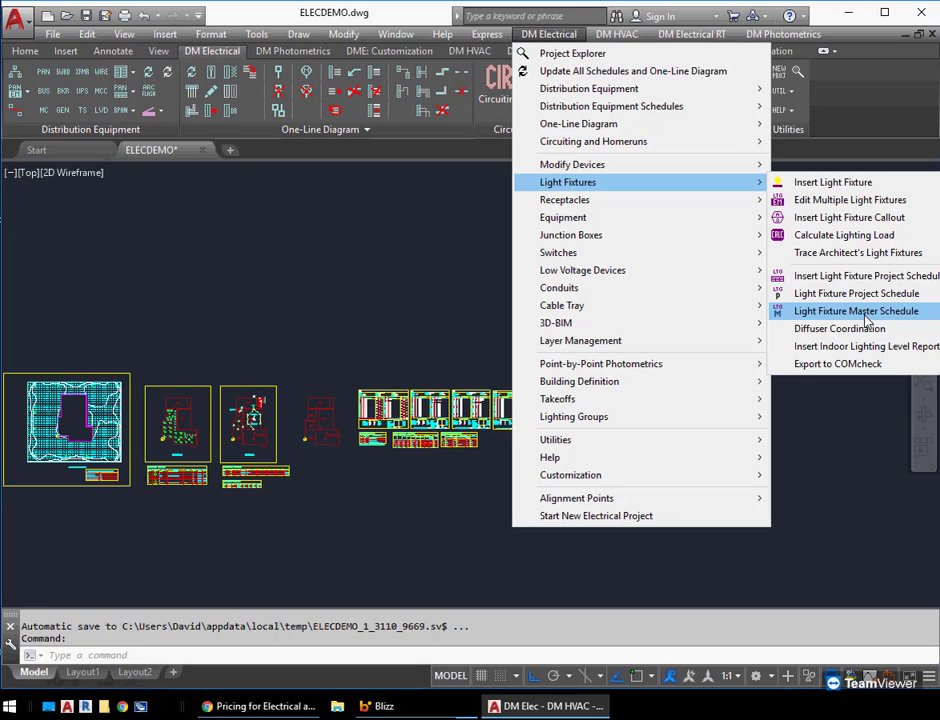
left_click(866, 318)
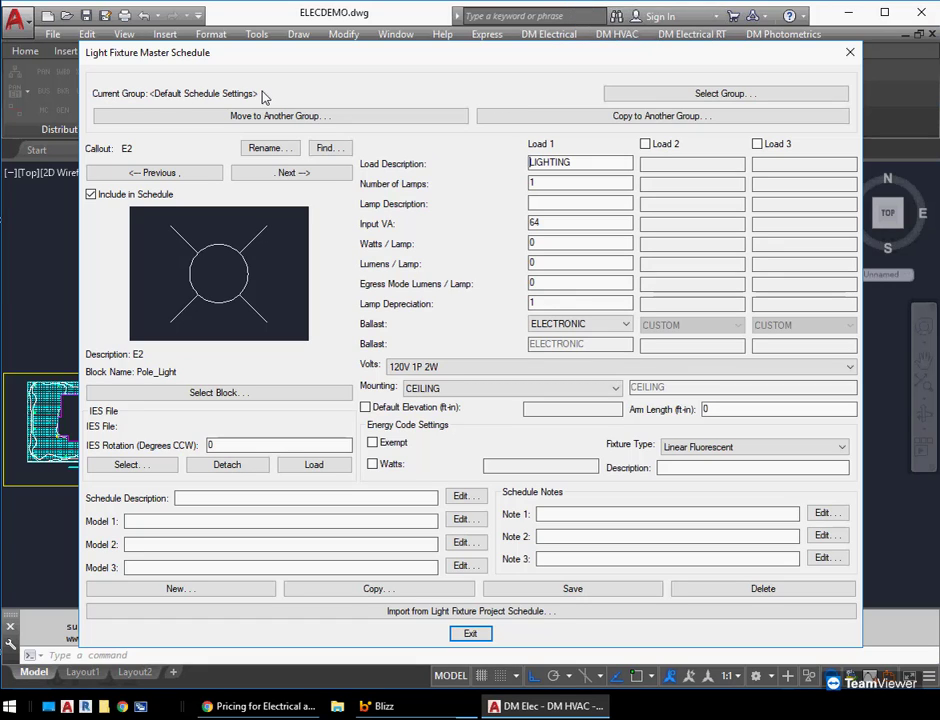
Review the default schedule group's settings and its column labels and display order without changing anything
left_click(711, 96)
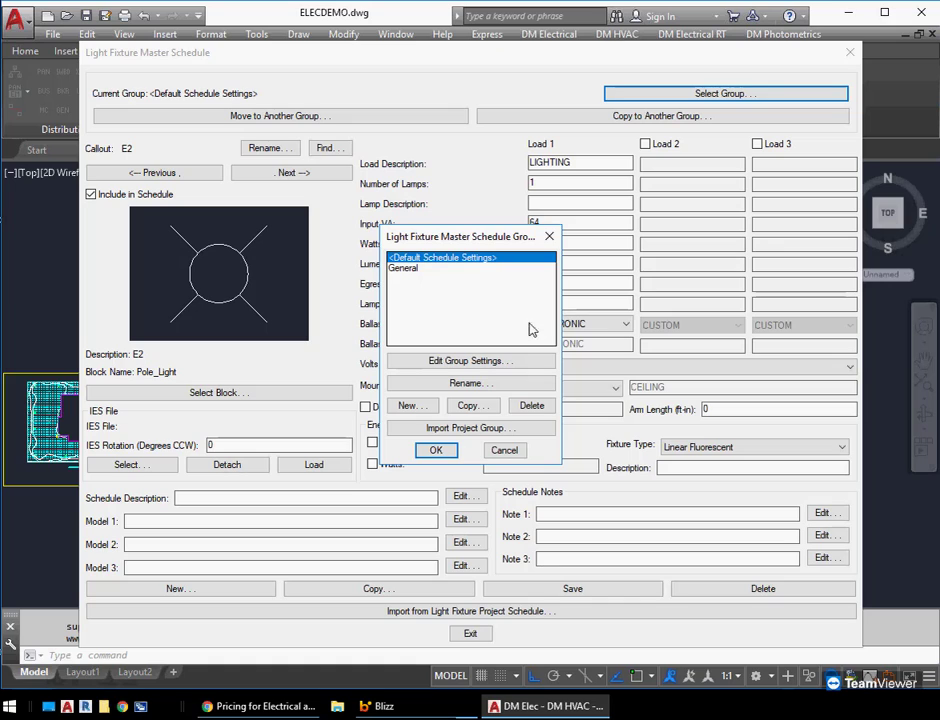
left_click(482, 372)
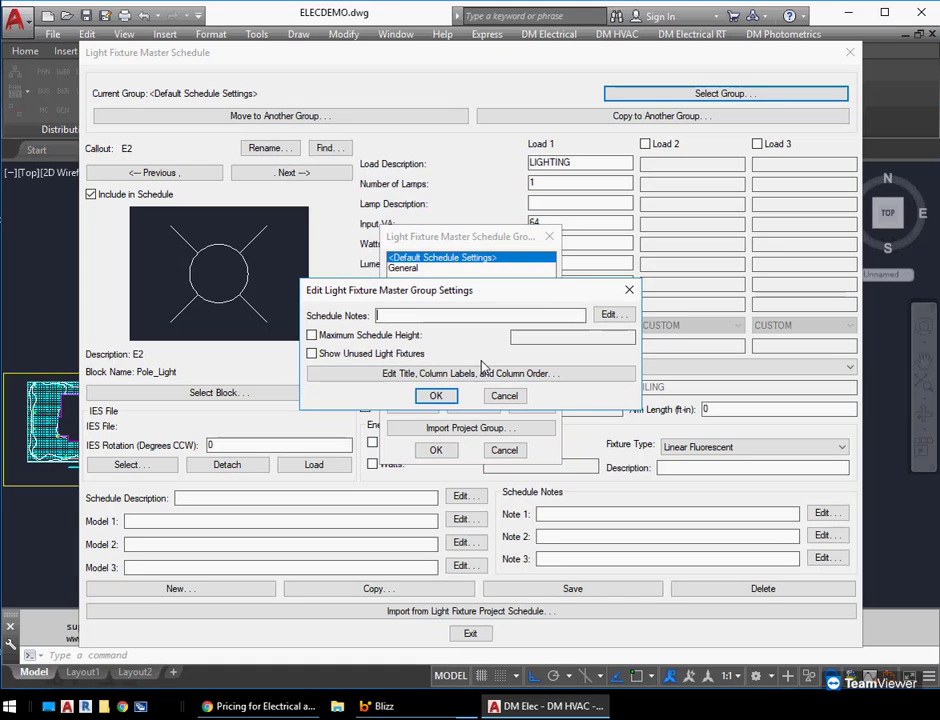
left_click_drag(466, 298, 450, 288)
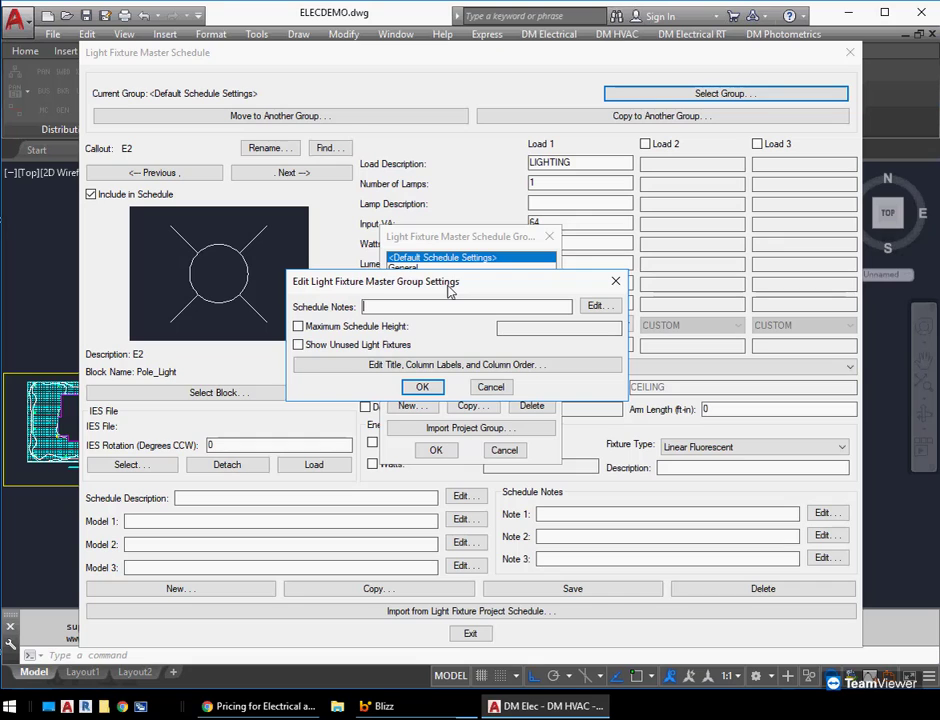
left_click(440, 365)
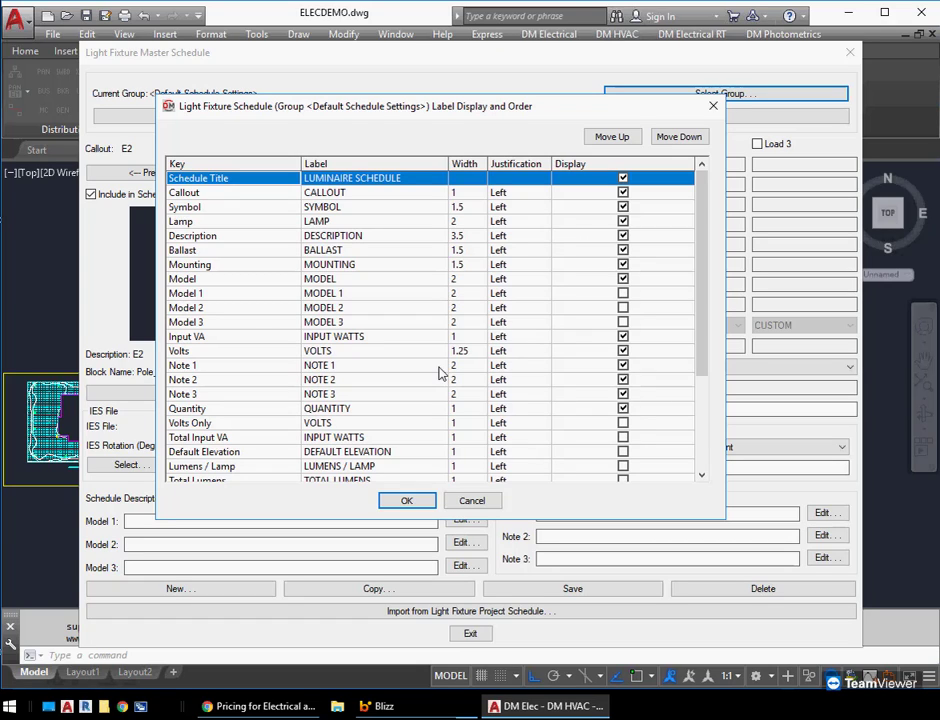
left_click(468, 501)
left_click(489, 388)
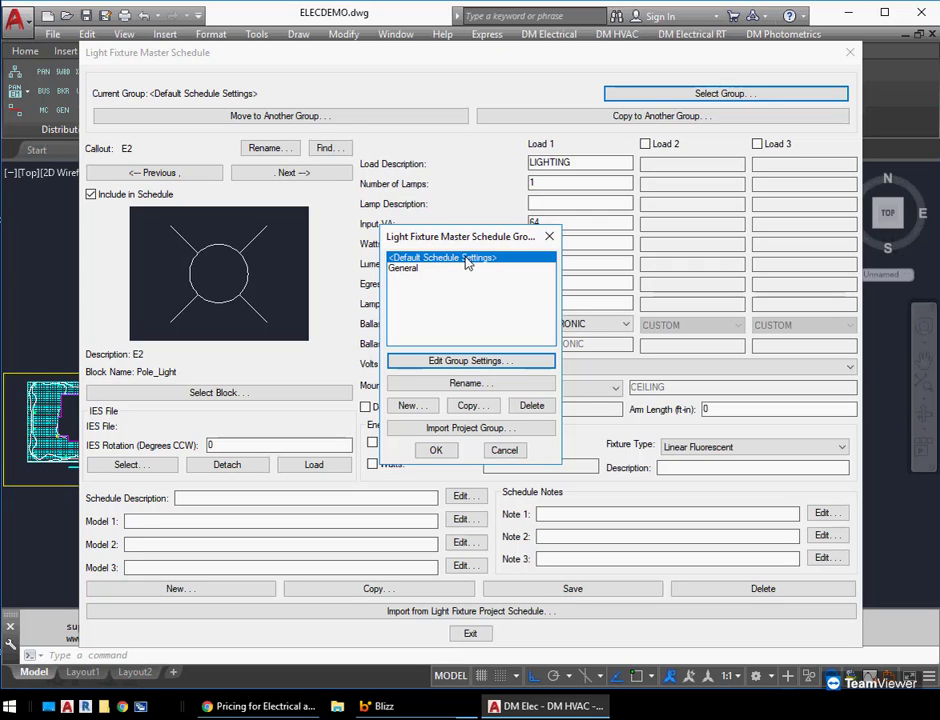
Create two new master schedule groups named Group 3 and Group 4
left_click(431, 270)
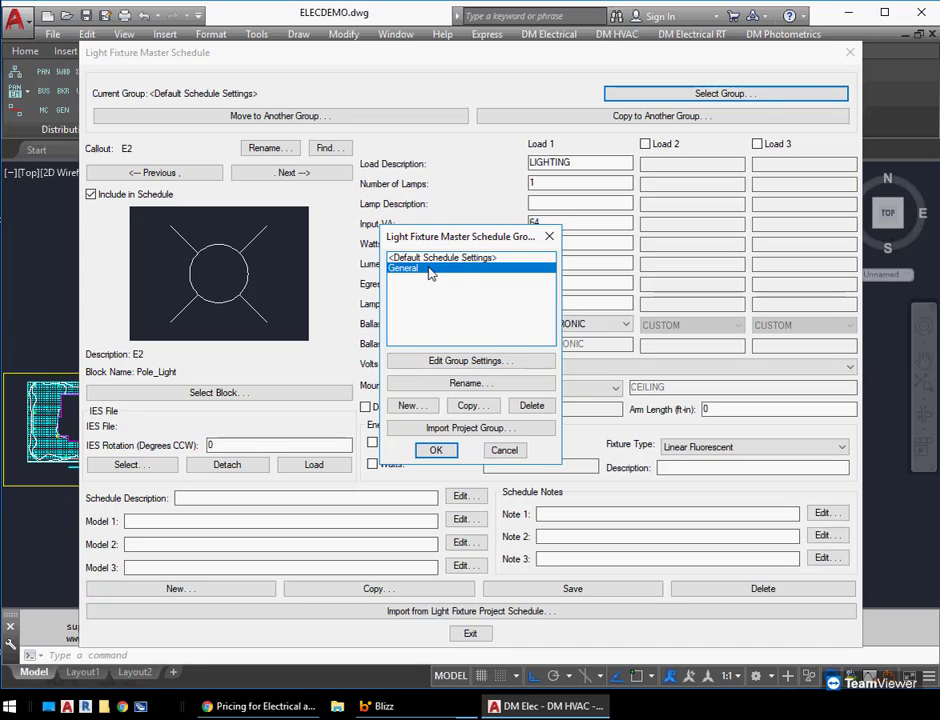
left_click(409, 406)
type("Group 3")
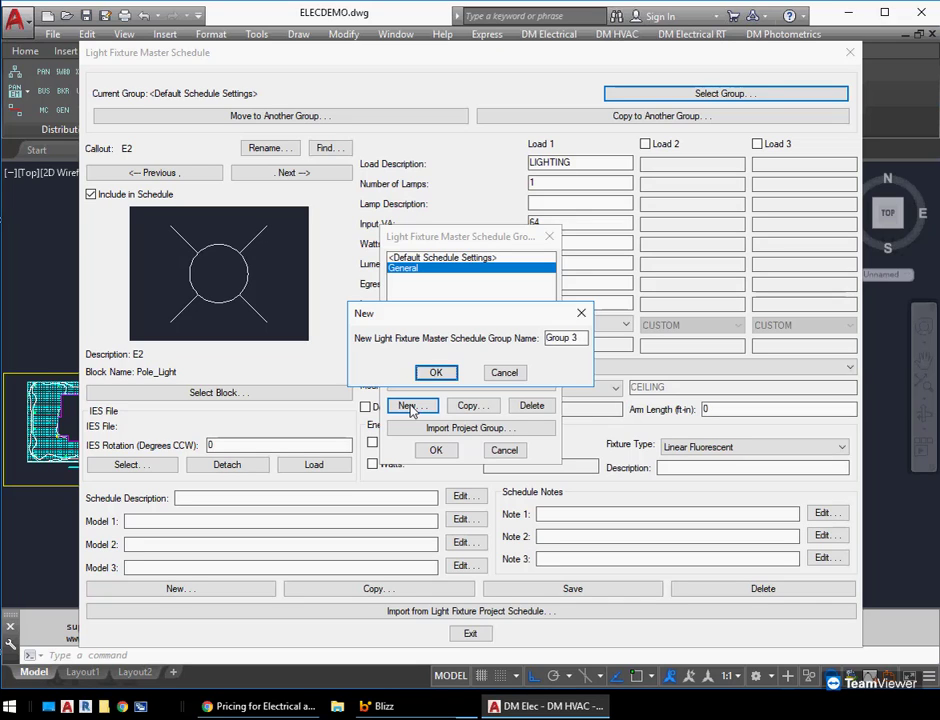
key("Return")
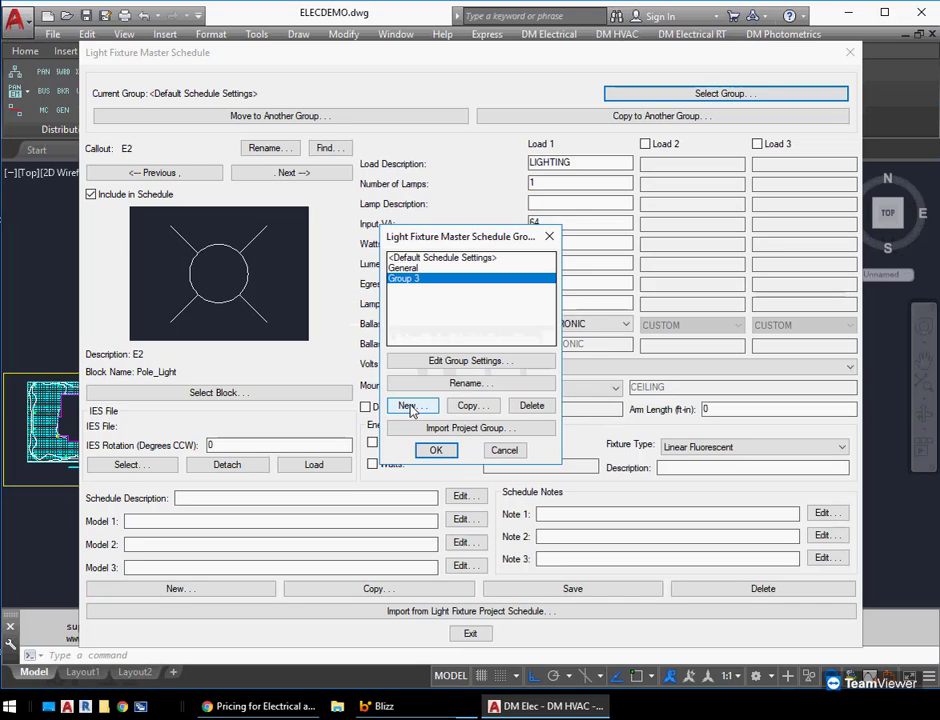
left_click(410, 408)
type("Group 4")
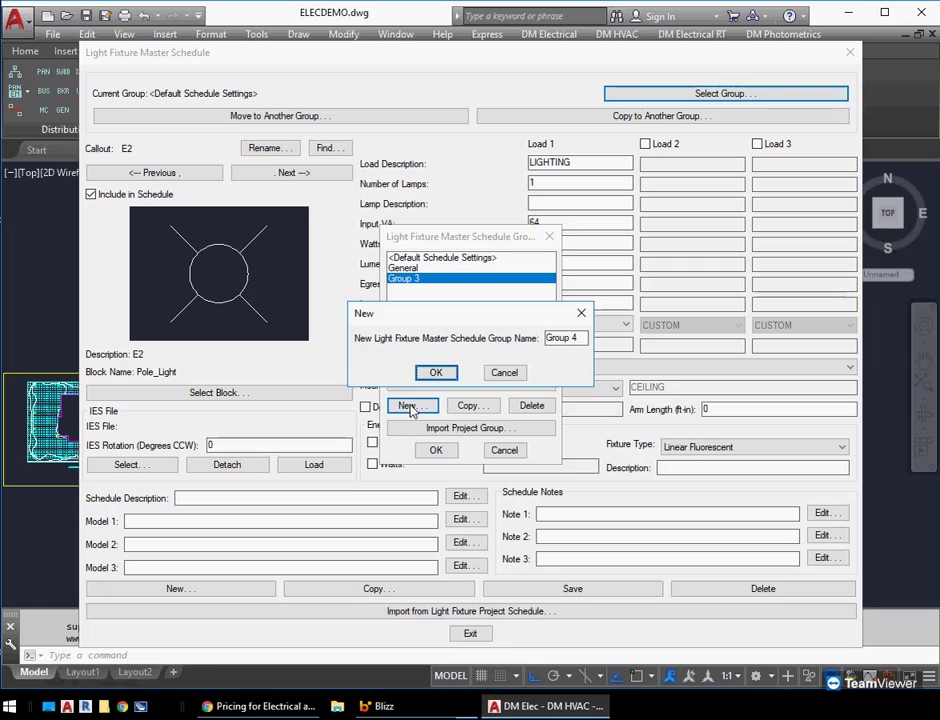
key("Return")
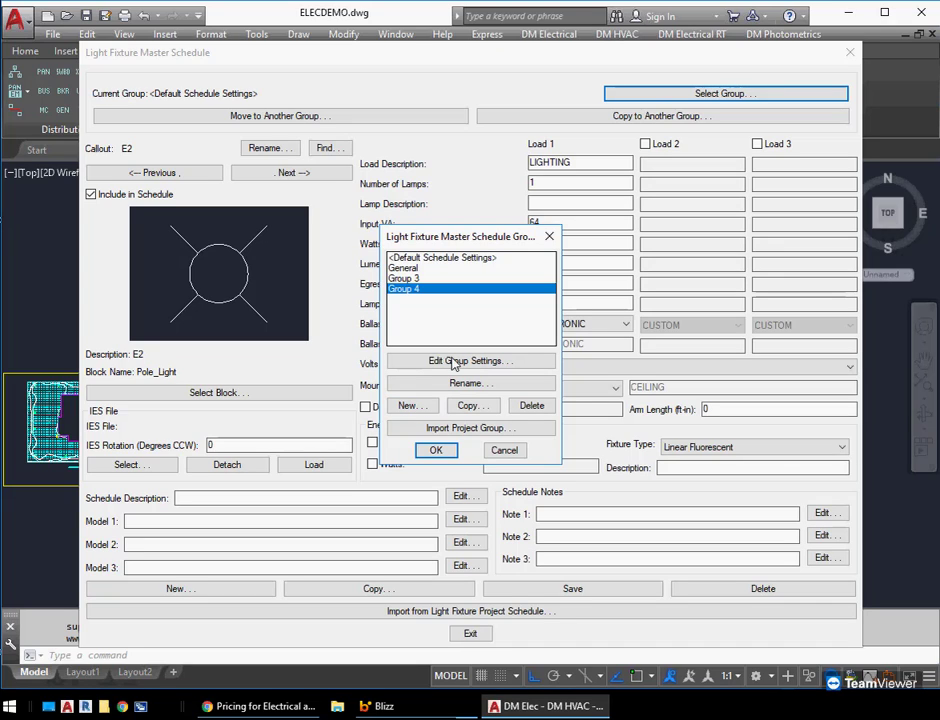
Open Group 3's group settings and set its schedule notes to Group 3
left_click(428, 259)
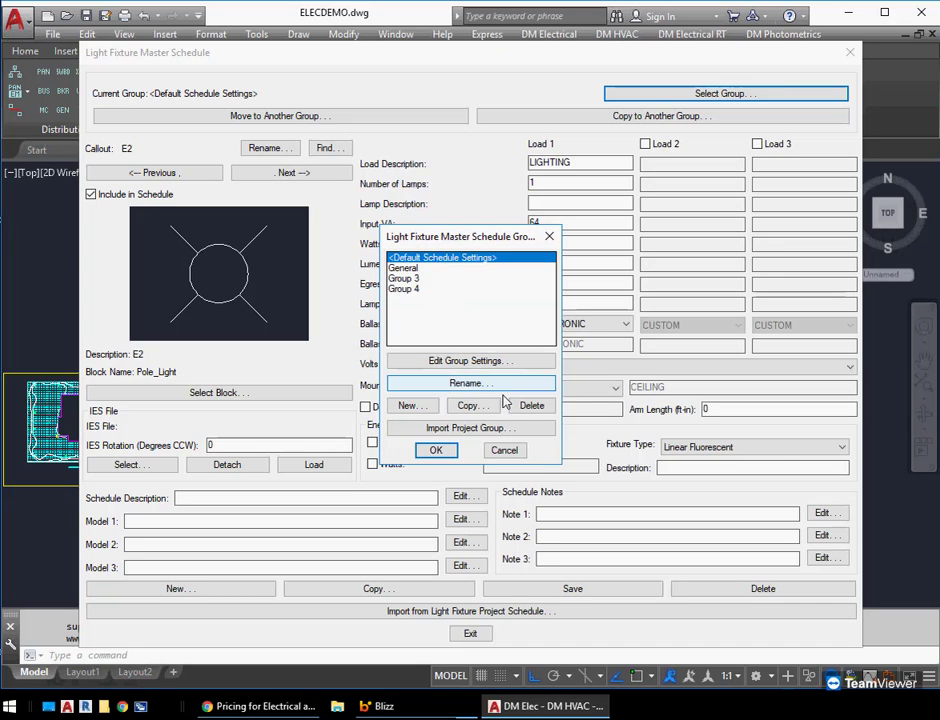
left_click(423, 279)
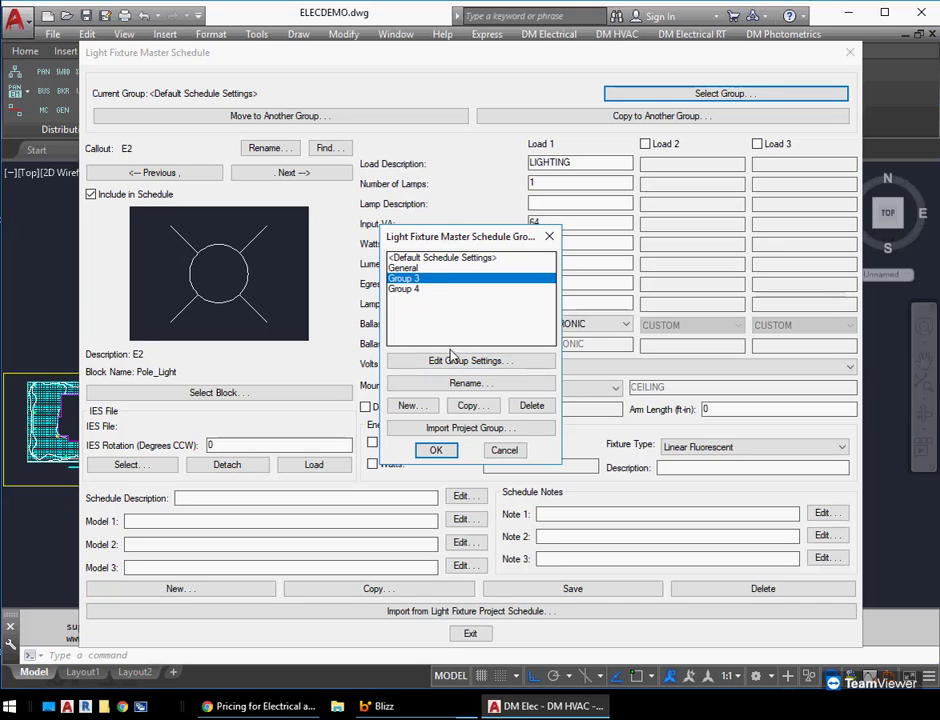
left_click(468, 361)
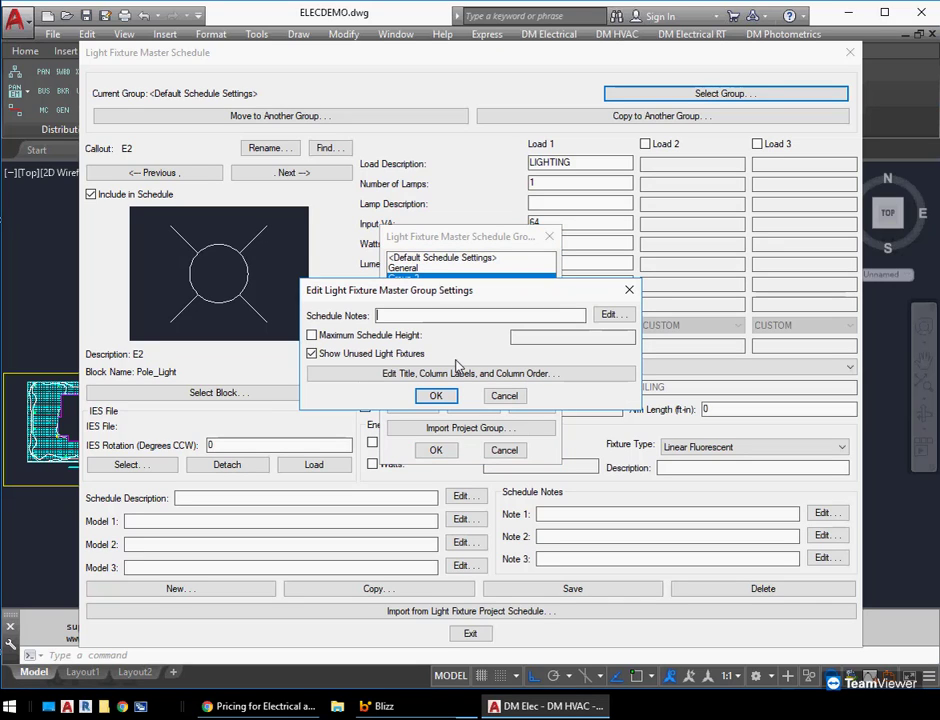
type("Group 3")
Limit Group 3's displayed columns to Schedule Title, Callout, Symbol and Lamp, and confirm the group settings
left_click(455, 374)
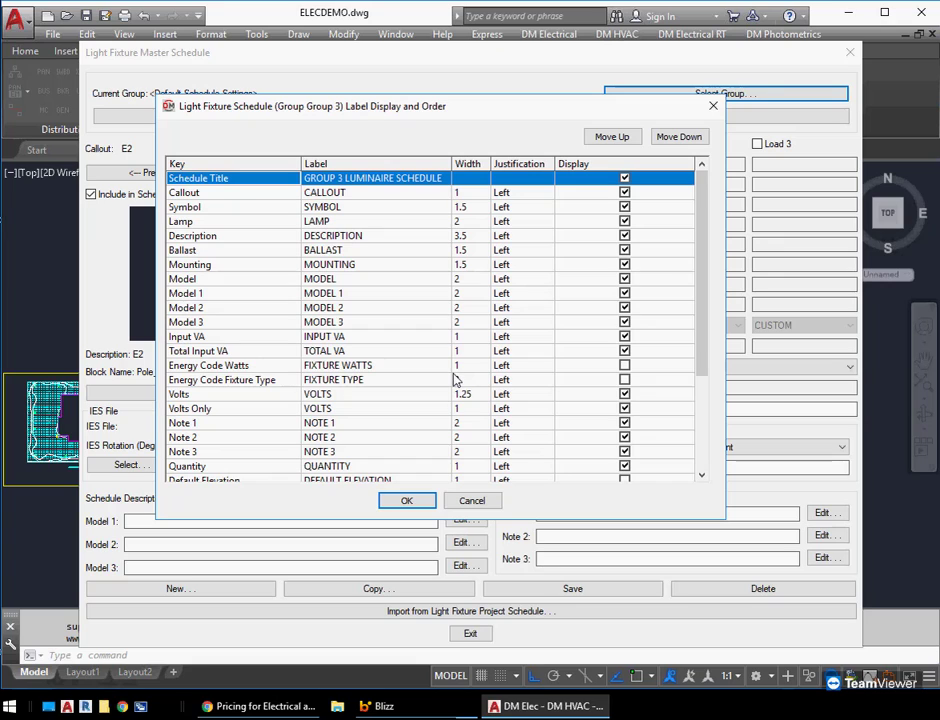
left_click(625, 394)
left_click(625, 408)
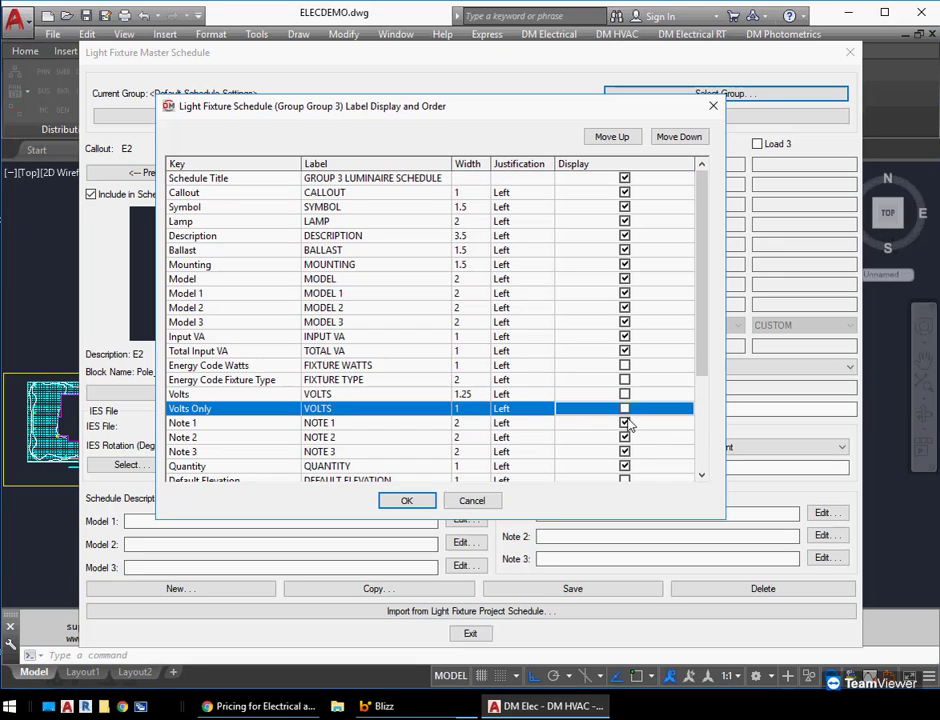
left_click(625, 423)
left_click(625, 437)
left_click(625, 451)
left_click(625, 466)
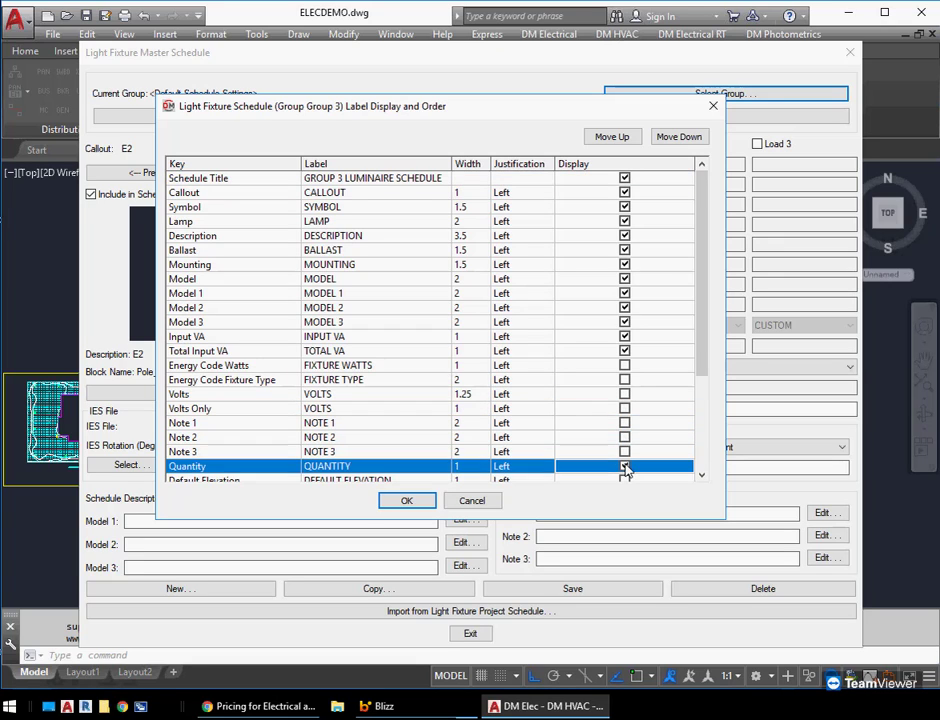
left_click(625, 351)
left_click(625, 337)
left_click(625, 308)
left_click(625, 279)
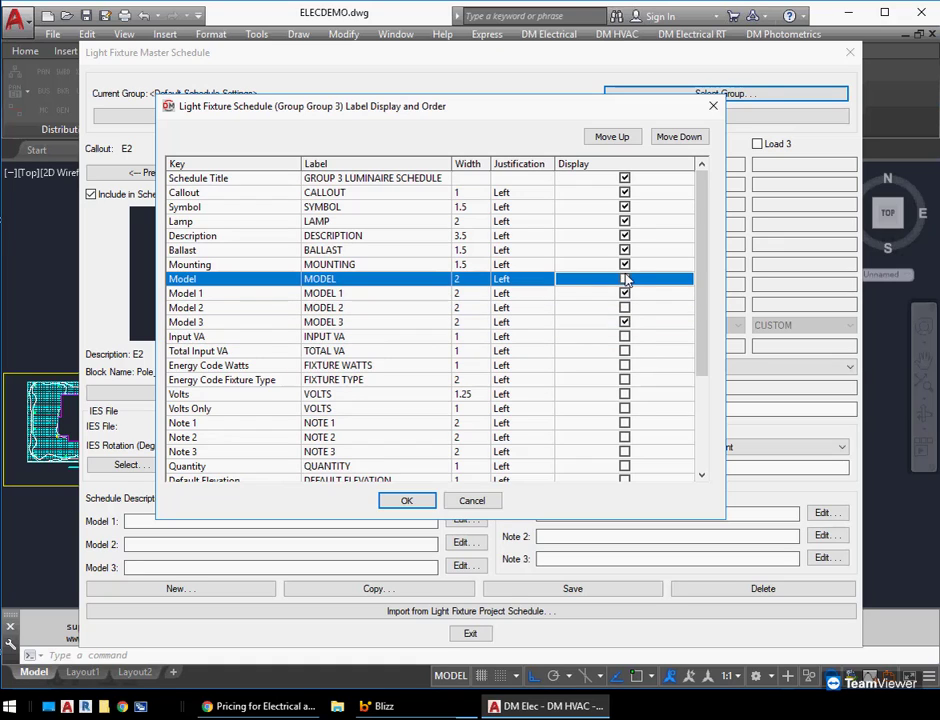
left_click(625, 293)
left_click(625, 322)
left_click(625, 264)
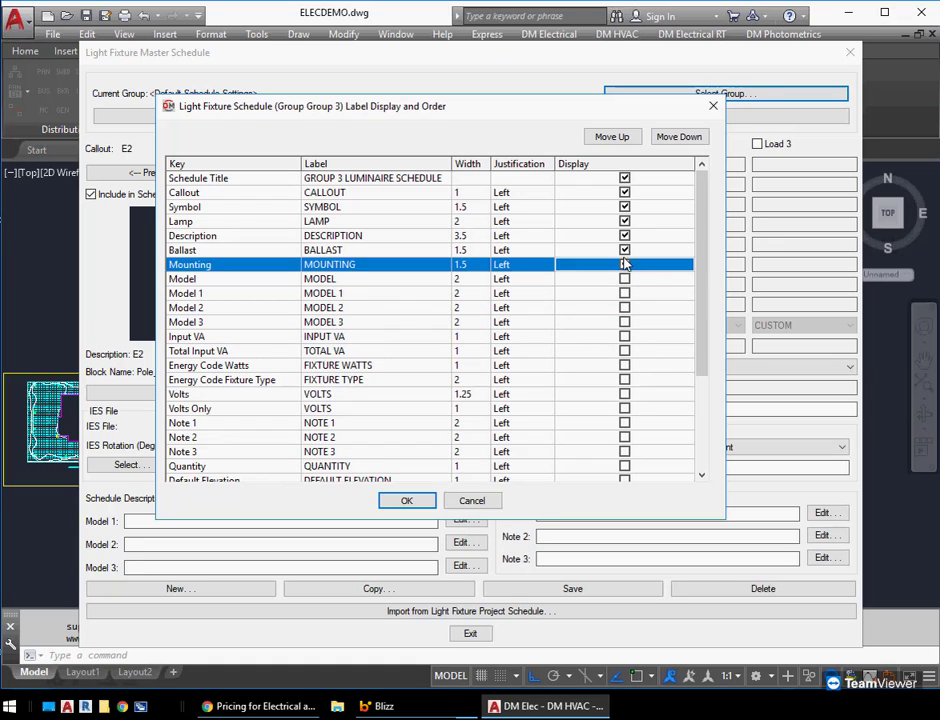
left_click(625, 250)
left_click(625, 235)
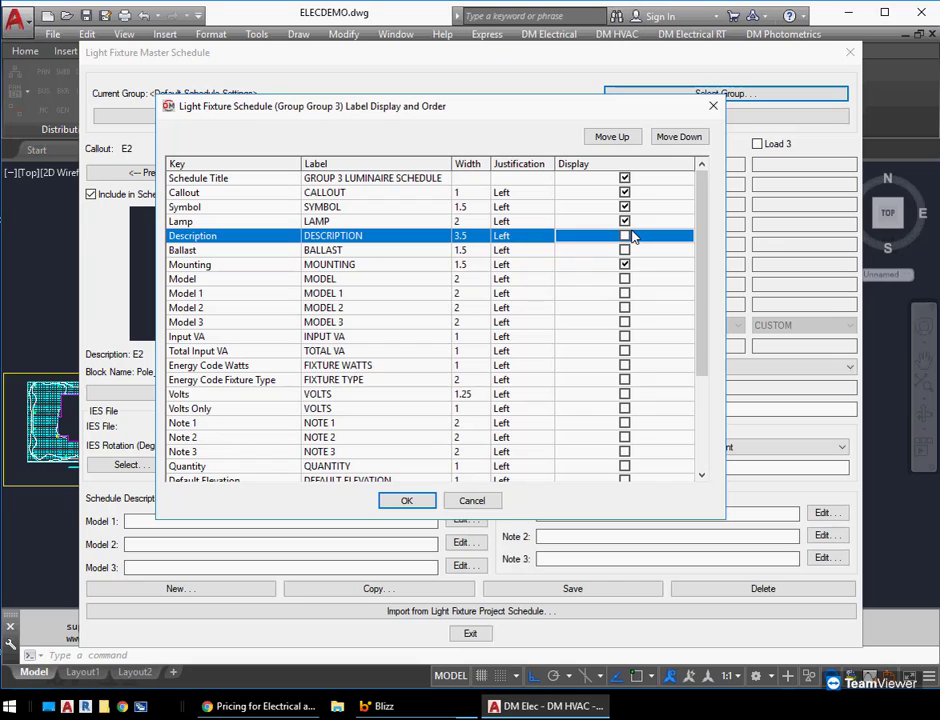
left_click(625, 264)
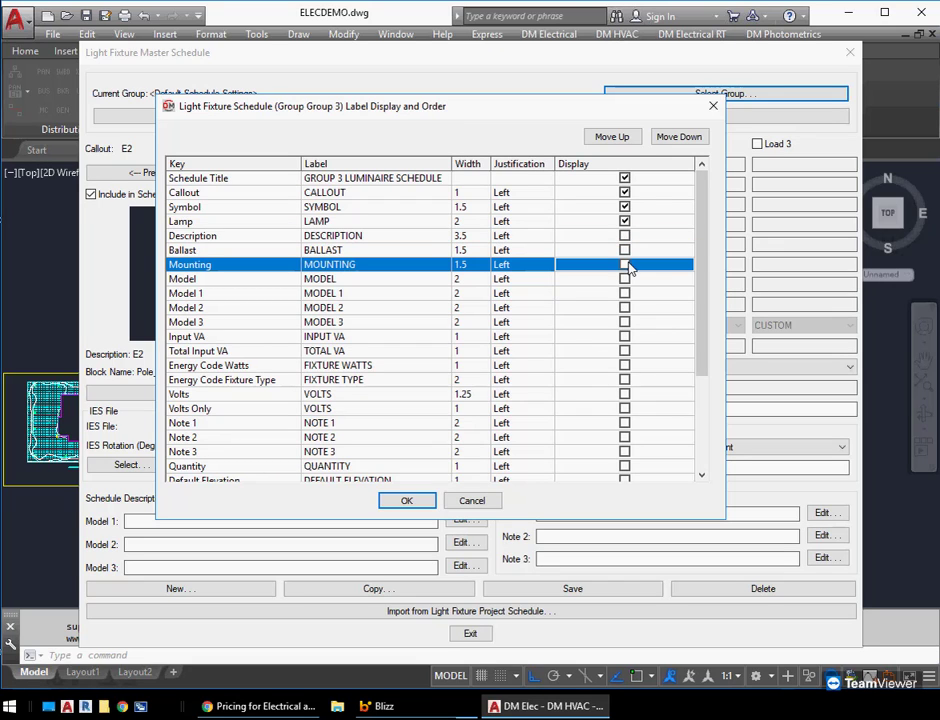
left_click(408, 501)
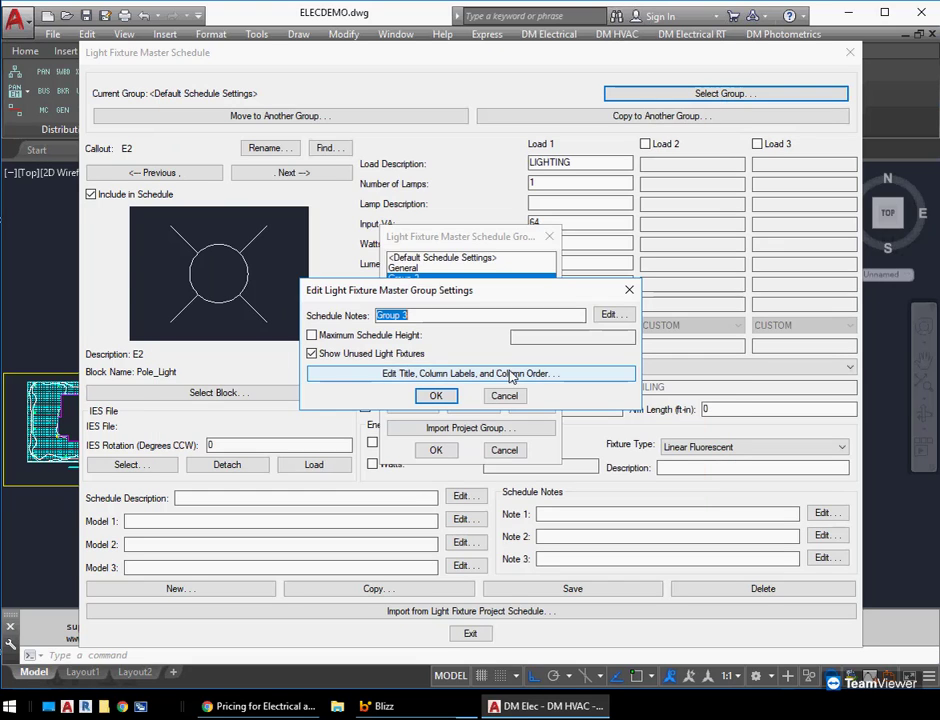
left_click(436, 396)
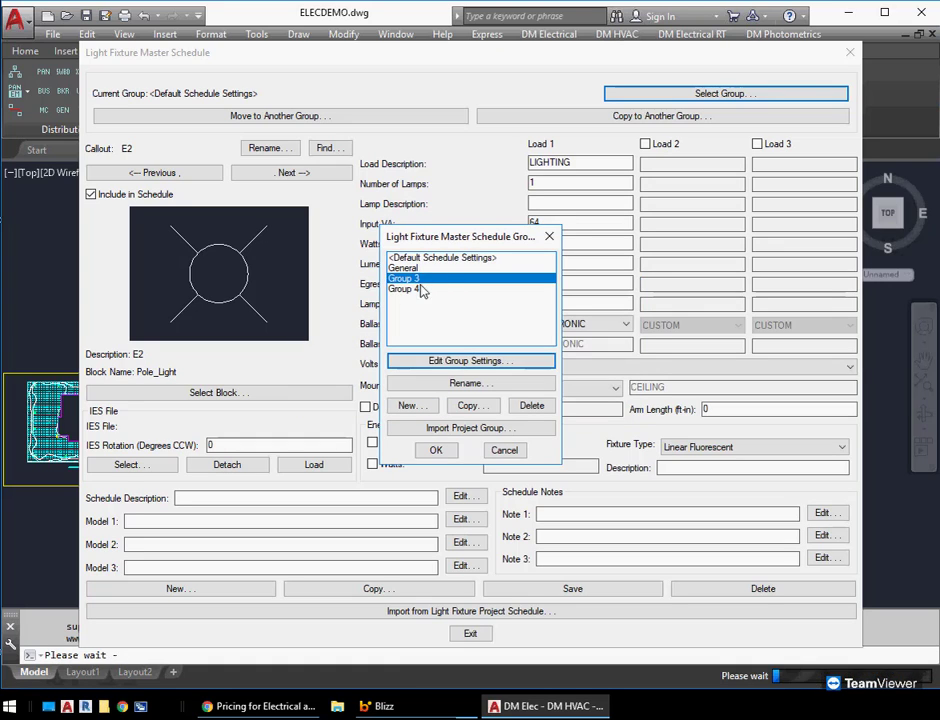
Open Group 4's group settings and set its schedule notes to Group 4
left_click(420, 288)
left_click(466, 358)
type("Group 4")
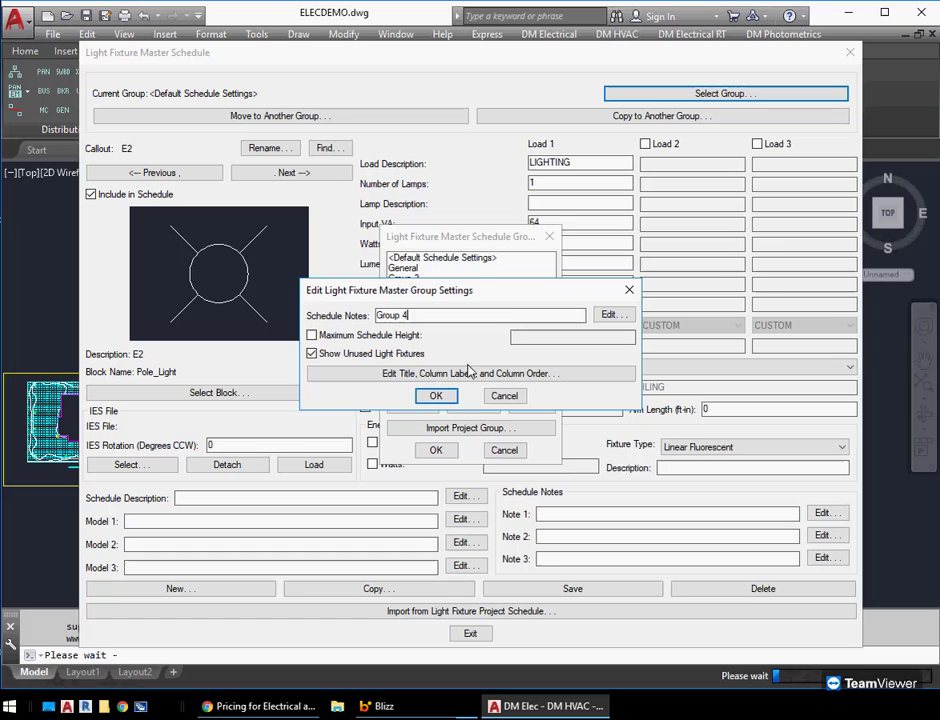
Hide the Symbol through Total Input VA columns in Group 4's schedule, and confirm the group settings
left_click(467, 373)
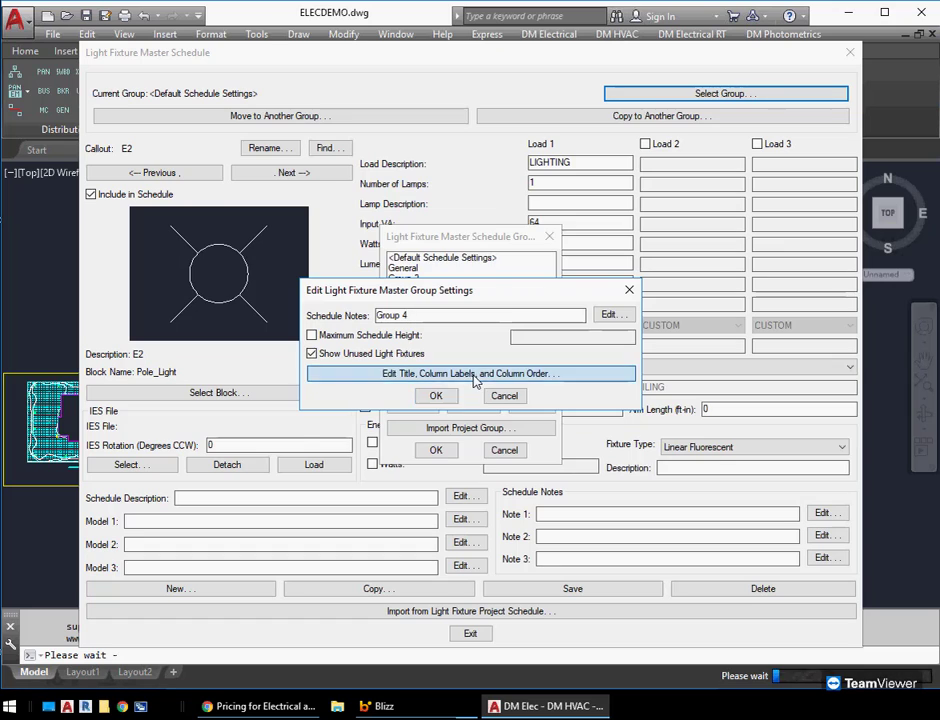
left_click(624, 193)
left_click(624, 206)
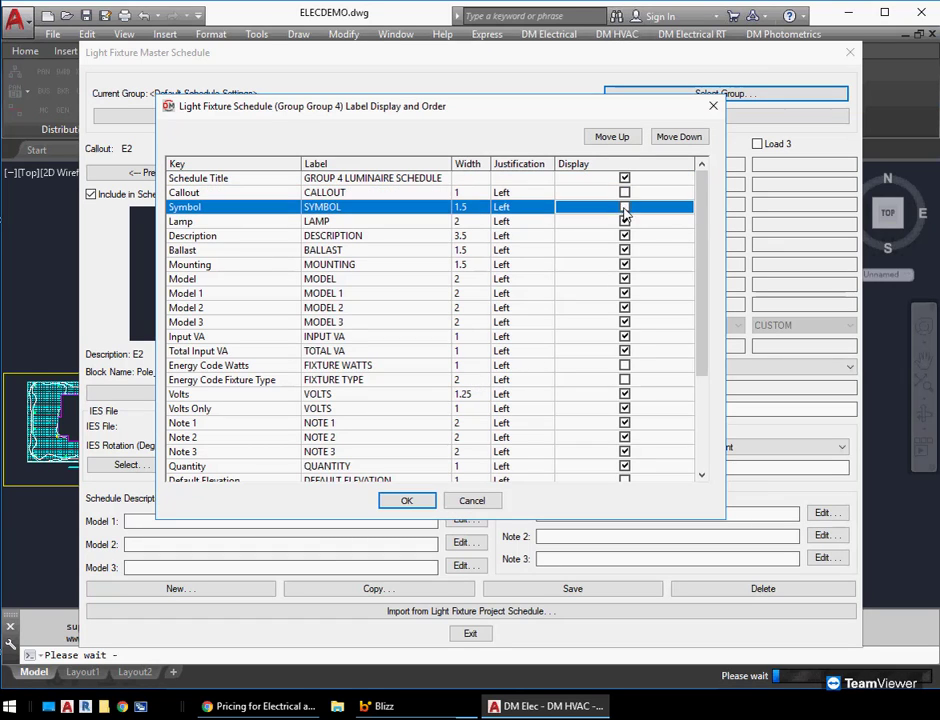
left_click(624, 222)
left_click(624, 195)
left_click(624, 236)
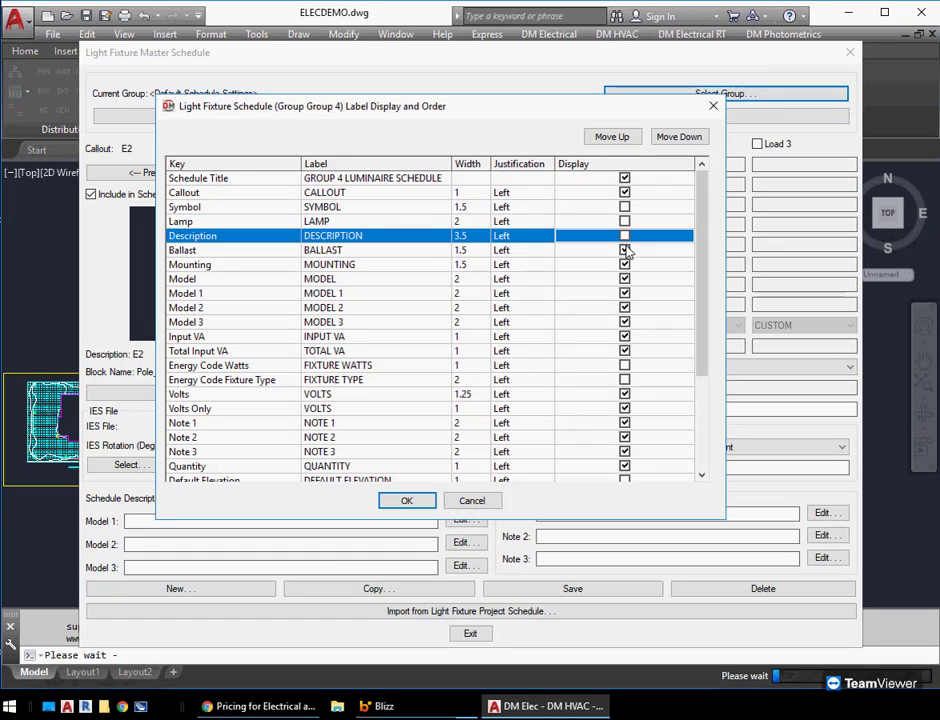
left_click(624, 250)
left_click(624, 264)
left_click(624, 279)
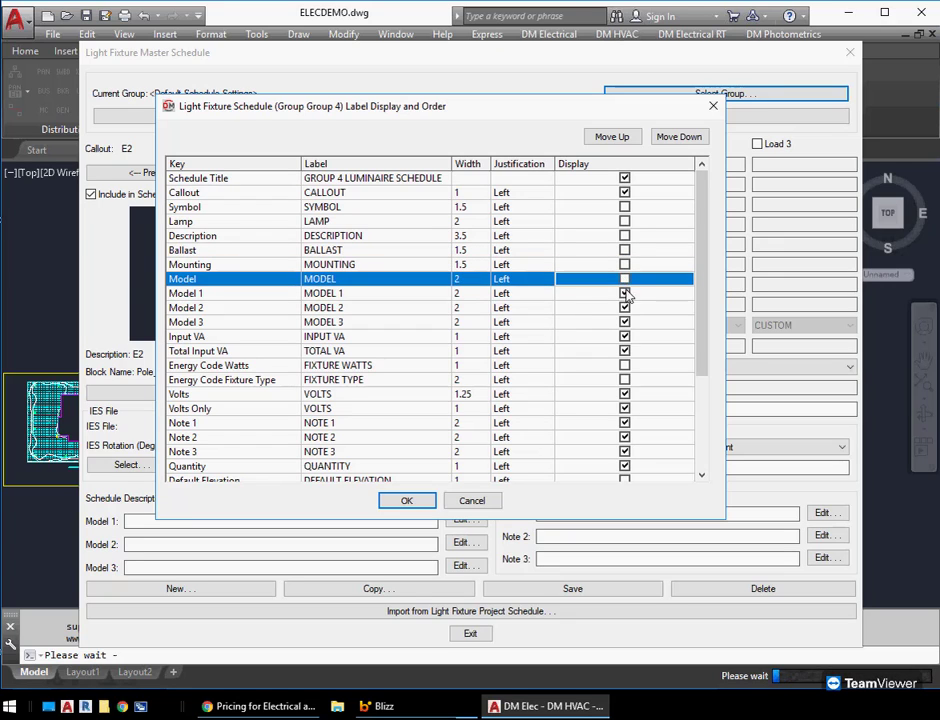
left_click(624, 293)
left_click(624, 308)
left_click(624, 322)
left_click(624, 337)
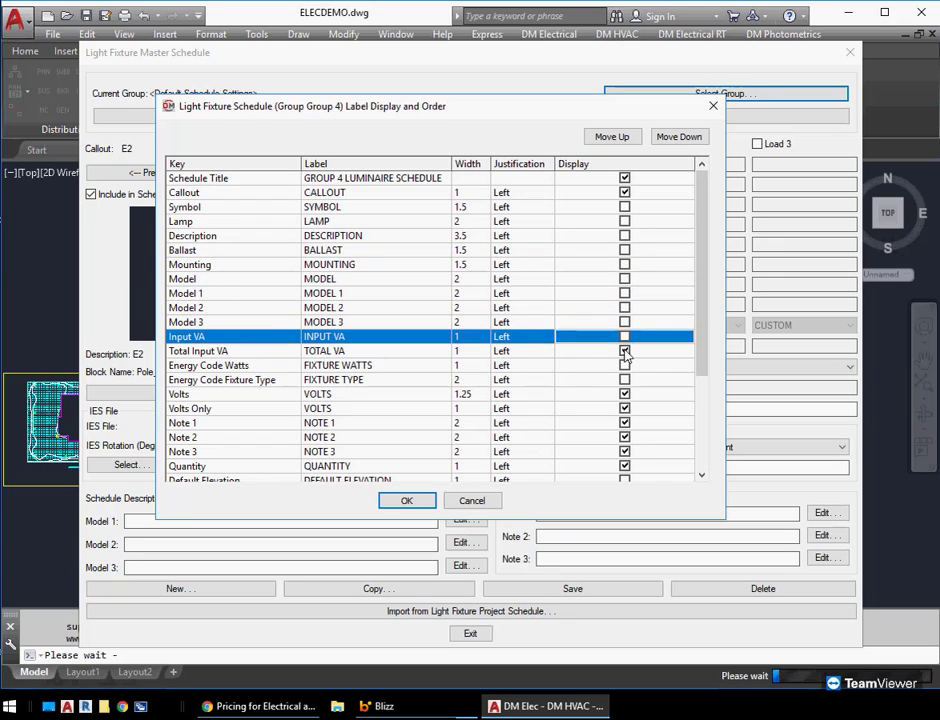
left_click(624, 351)
left_click(408, 501)
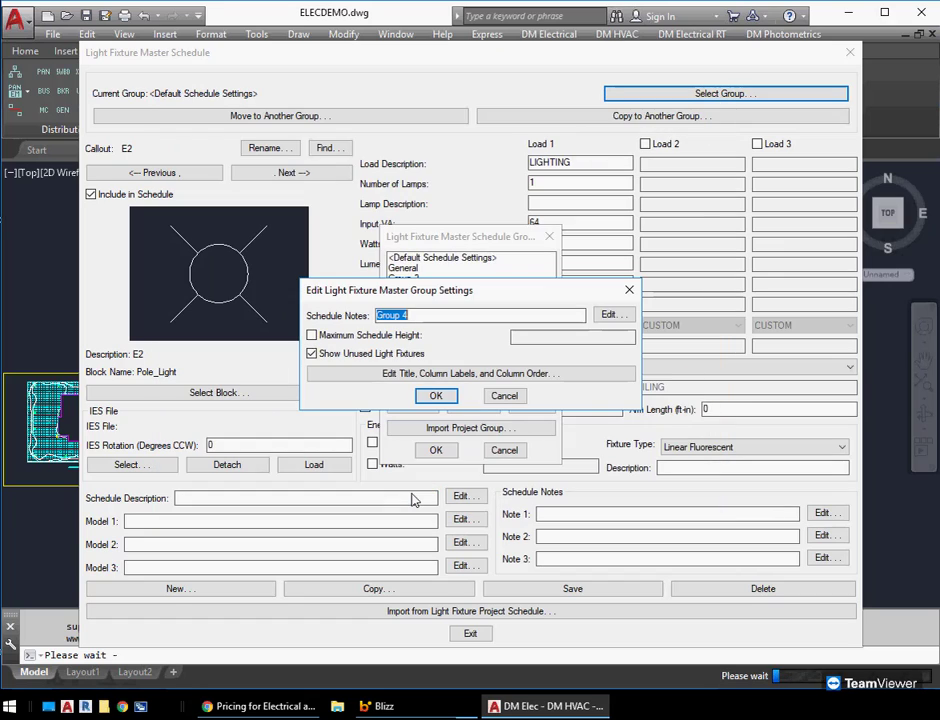
left_click(436, 396)
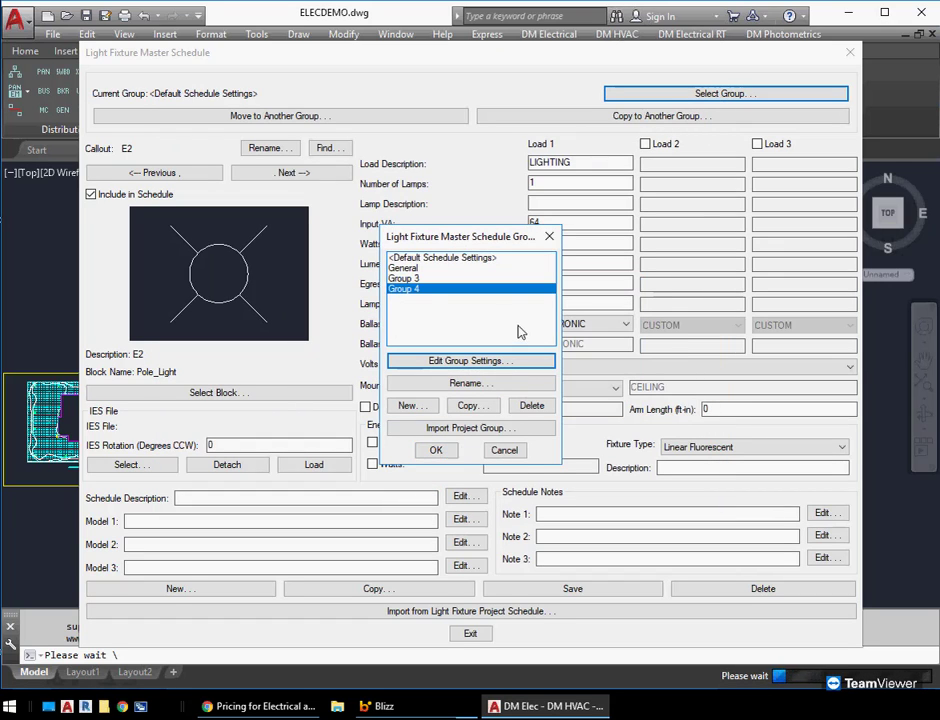
Make Group 3 the current schedule group
left_click(488, 279)
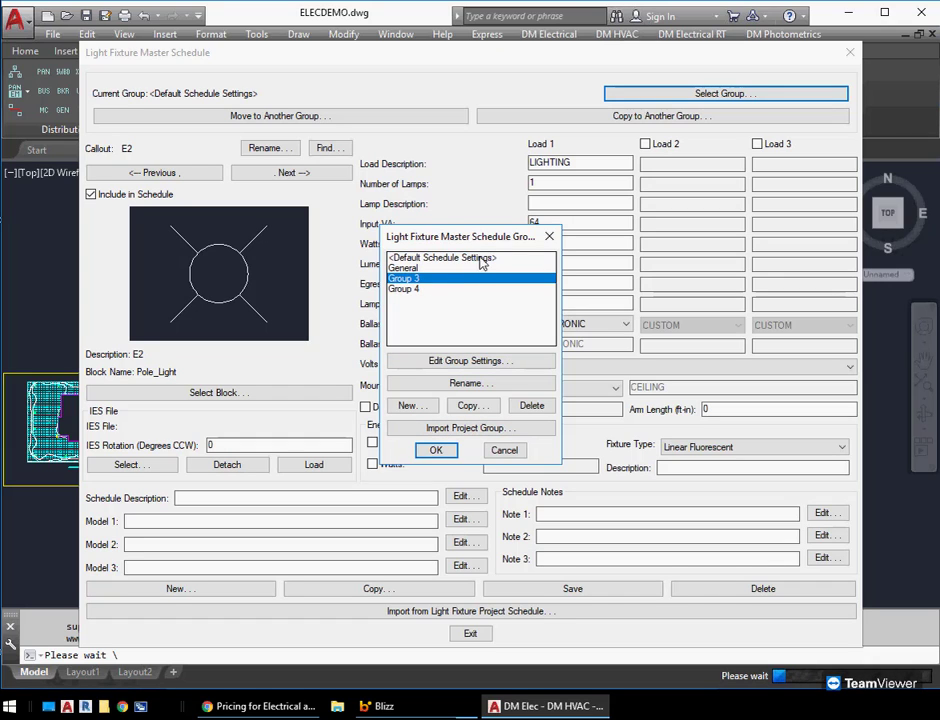
left_click(436, 451)
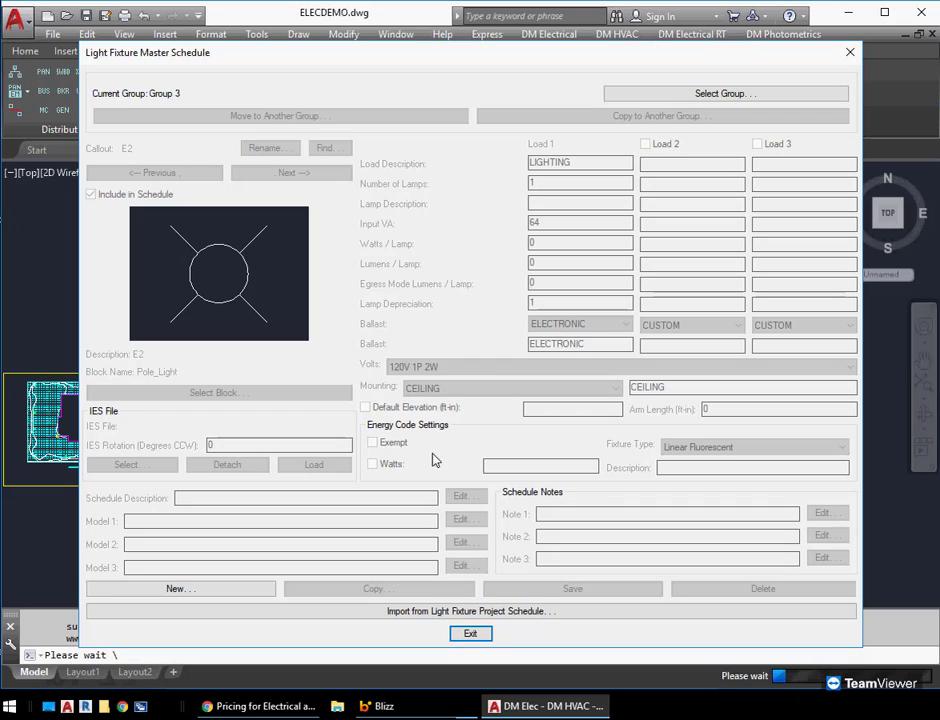
Create a new light fixture in Group 3 with callout G3 A
left_click(176, 589)
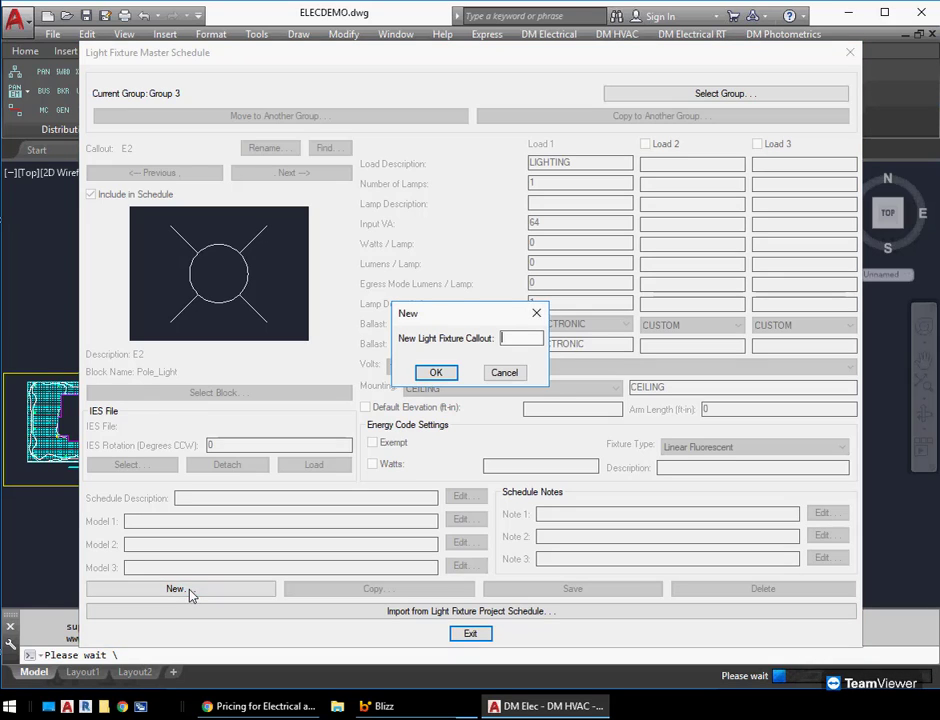
type("G4")
key("BackSpace")
type("3 A")
key("Return")
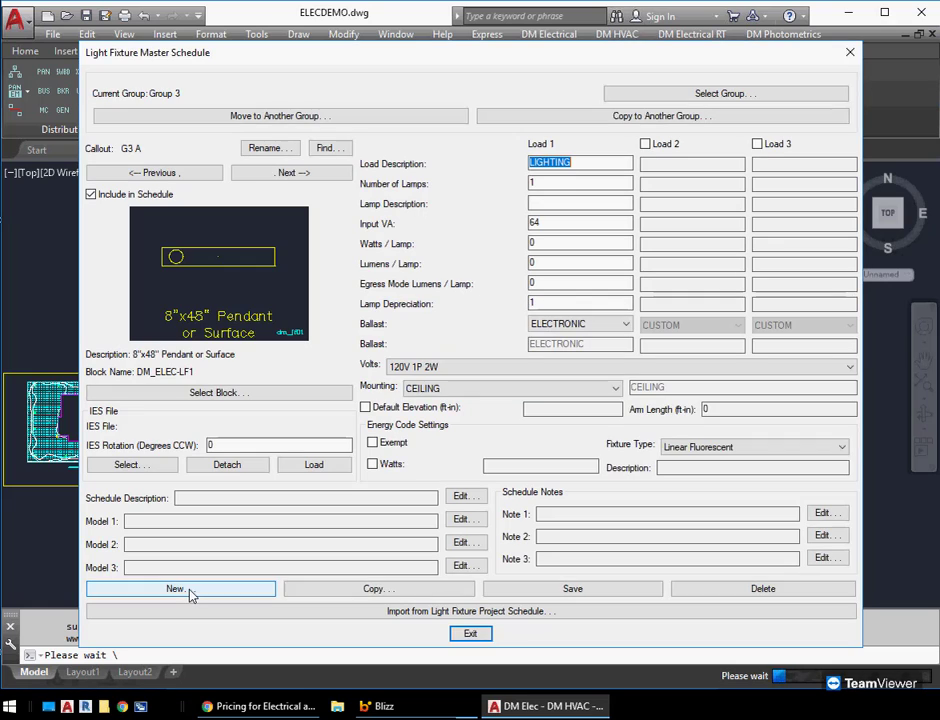
Add two more Group 3 fixtures with callouts G3 B and G3 C
left_click(190, 591)
type("G3 B")
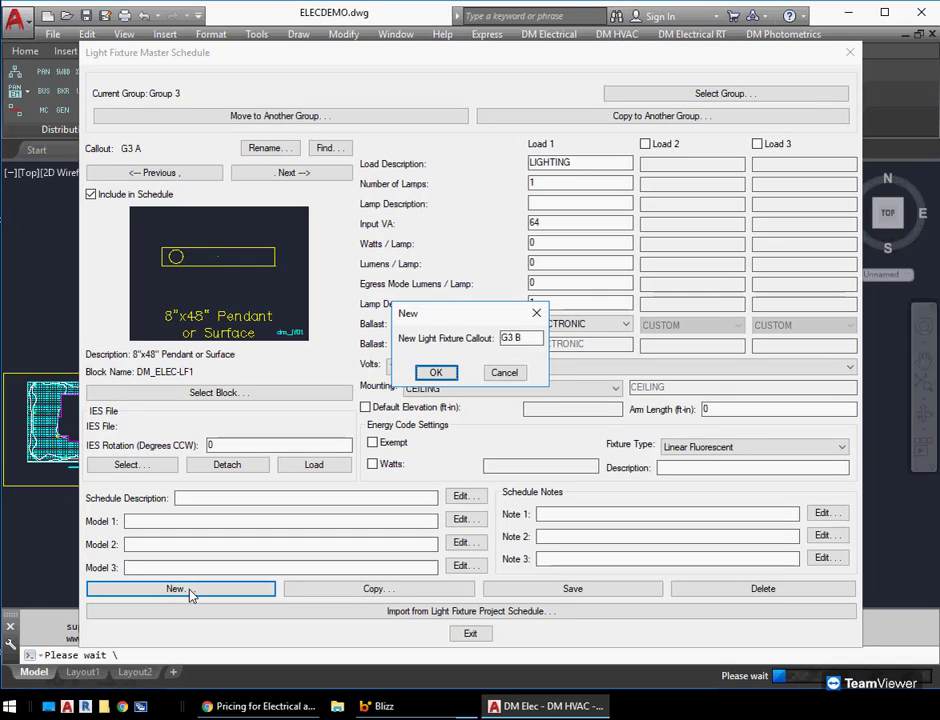
key("Return")
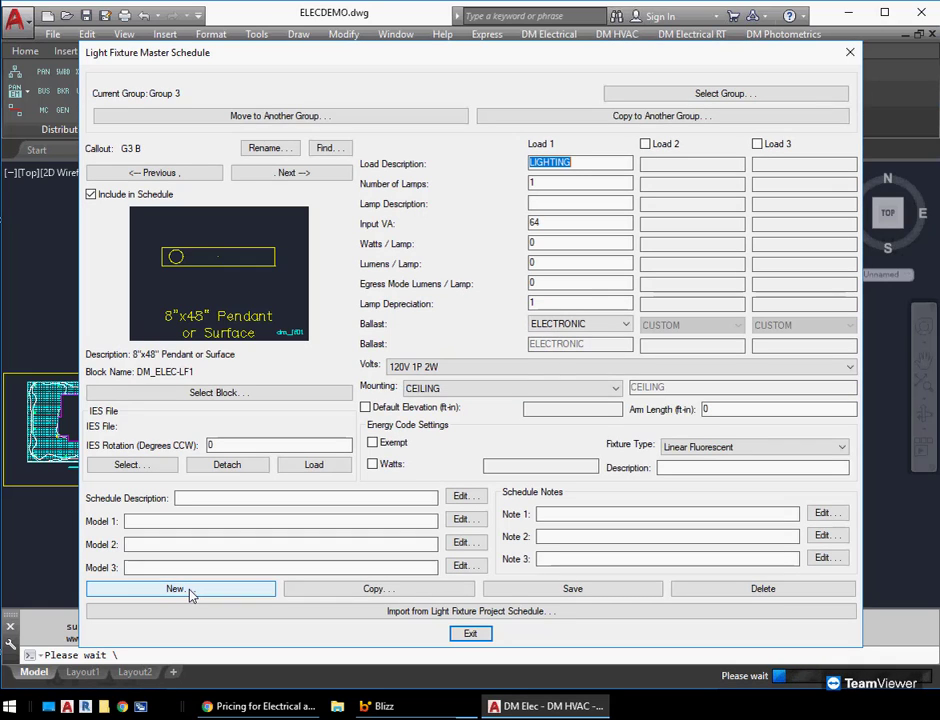
left_click(192, 591)
type("G3")
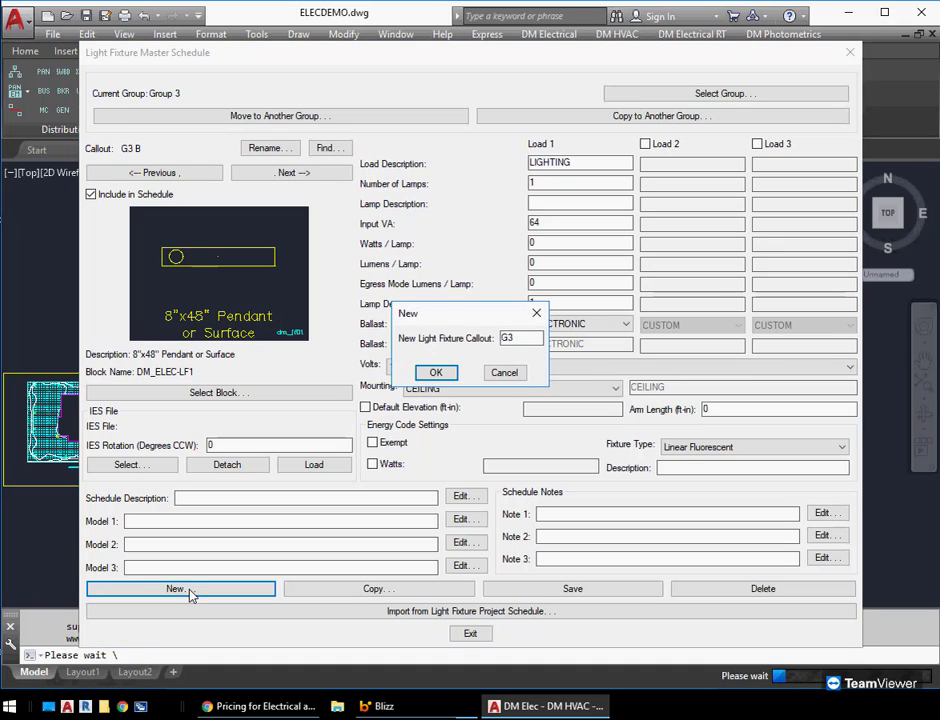
type(" C")
key("Return")
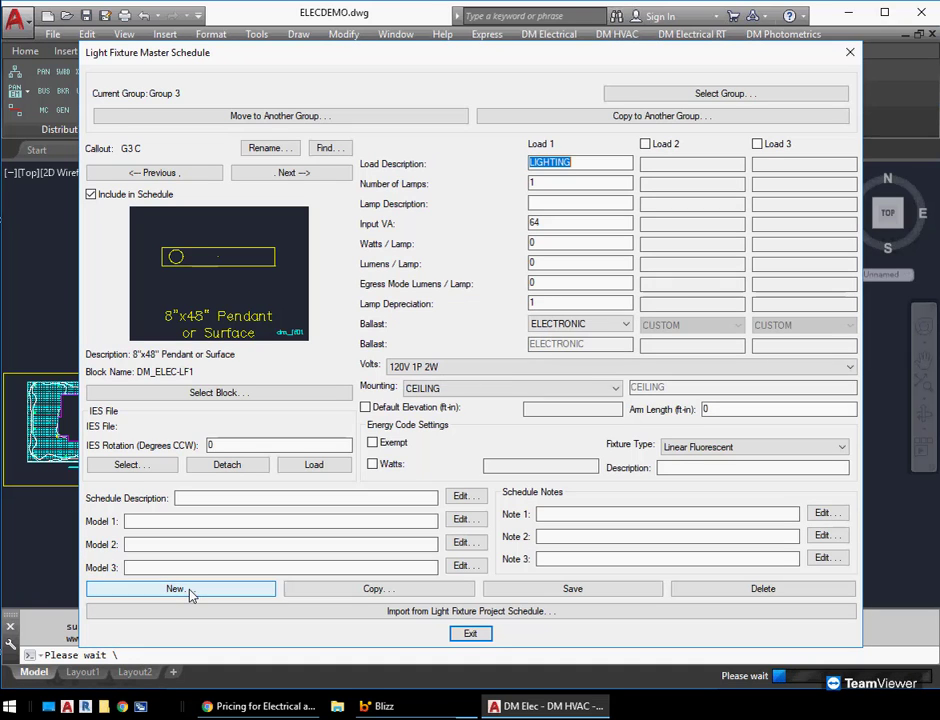
Review Group 3's fixture records and assign the 1'x4' Recessed block to fixture G3 C
left_click(346, 148)
left_click(374, 300)
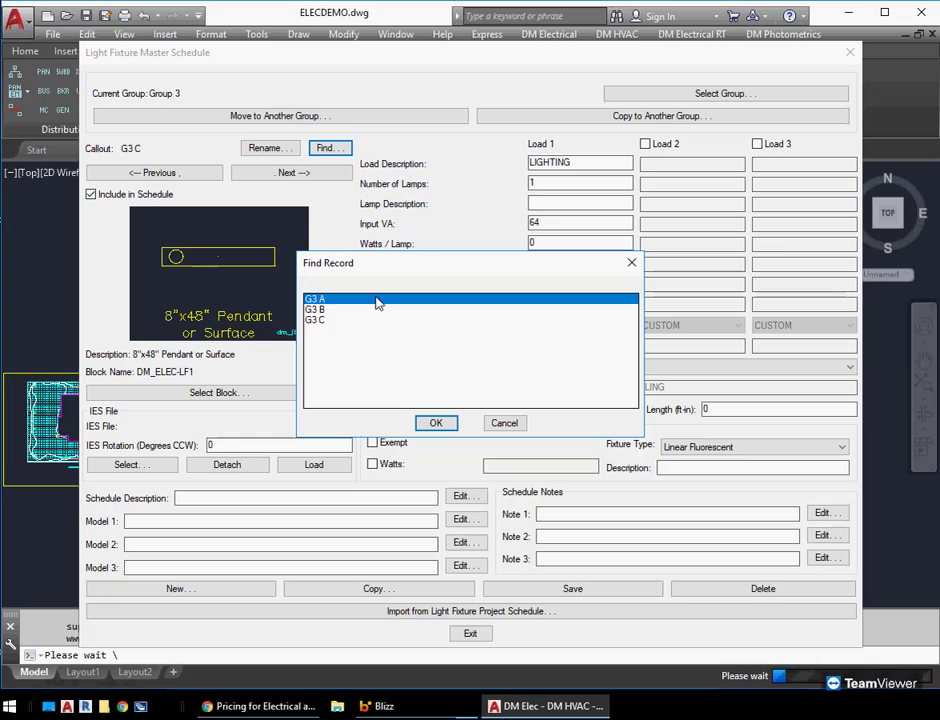
key("Down")
key("Down")
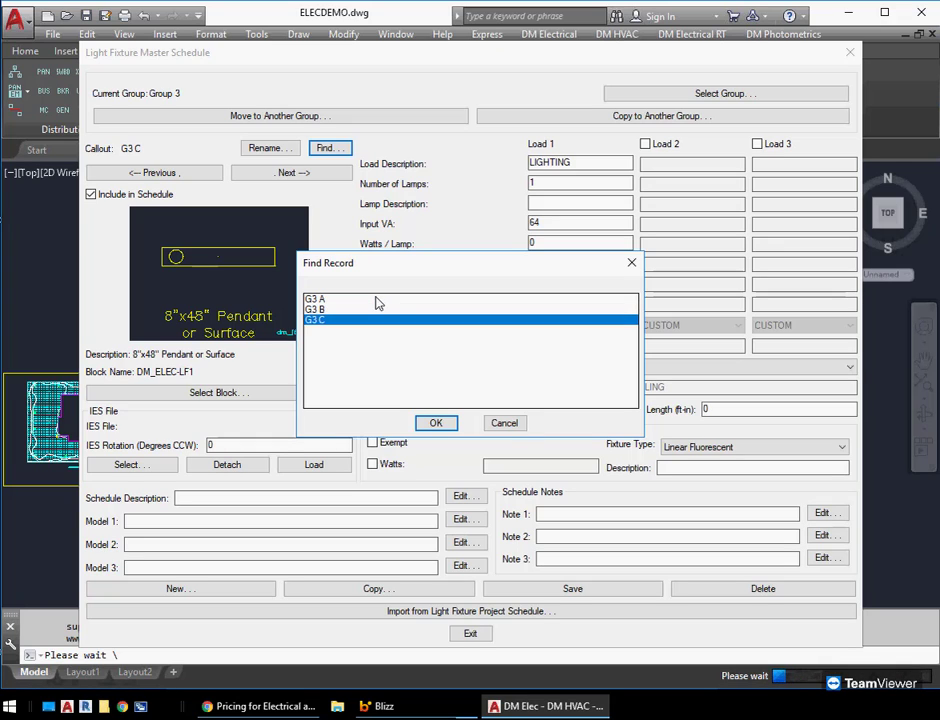
left_click(507, 423)
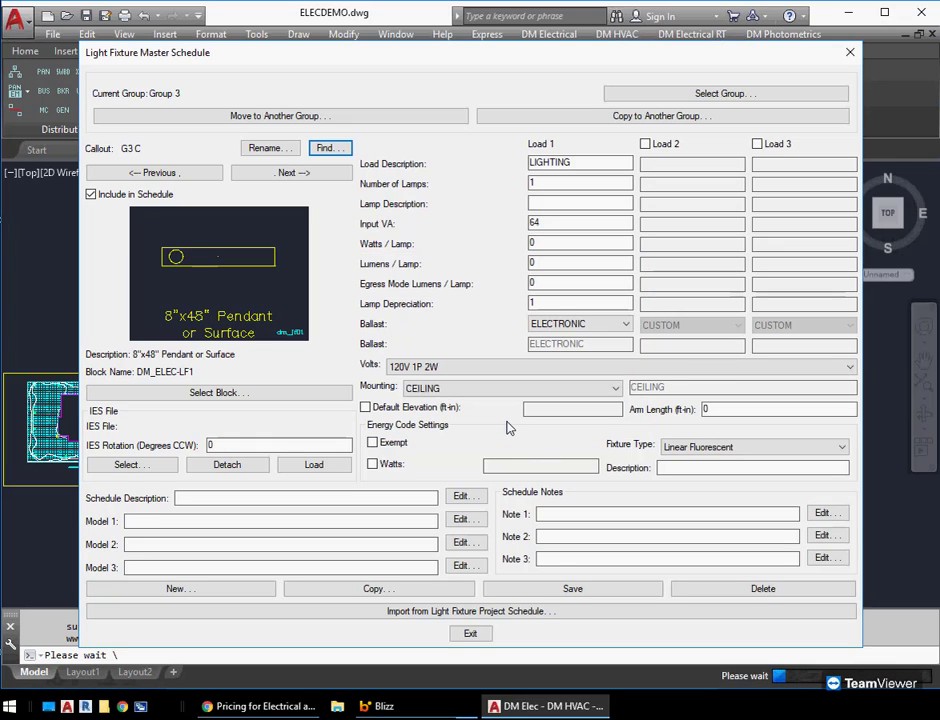
left_click(292, 392)
left_click(254, 318)
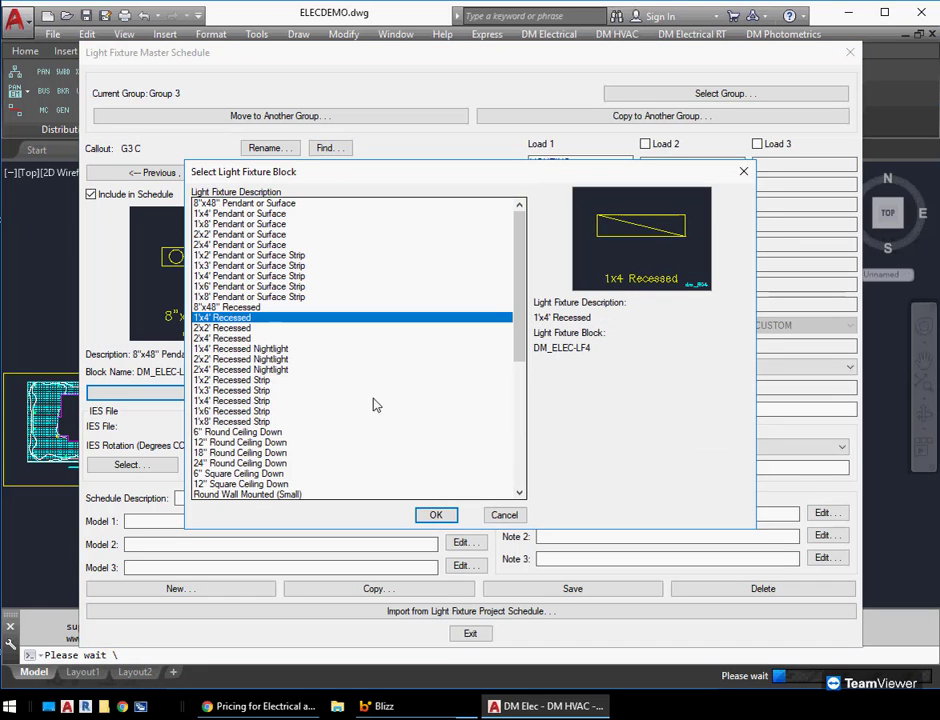
left_click(432, 513)
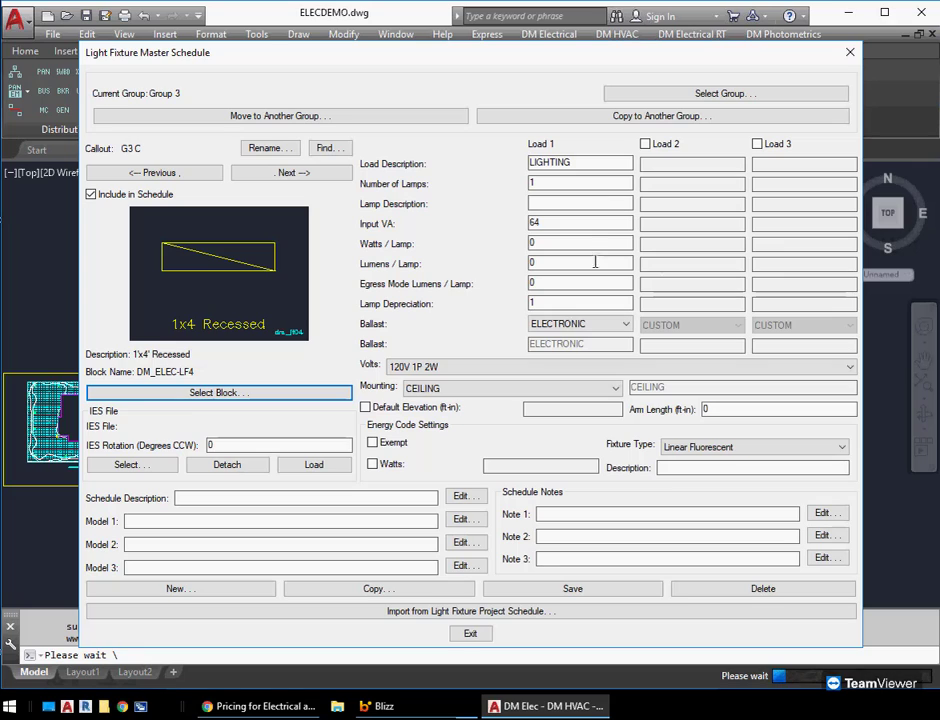
Switch the current schedule group to Group 4
left_click(314, 498)
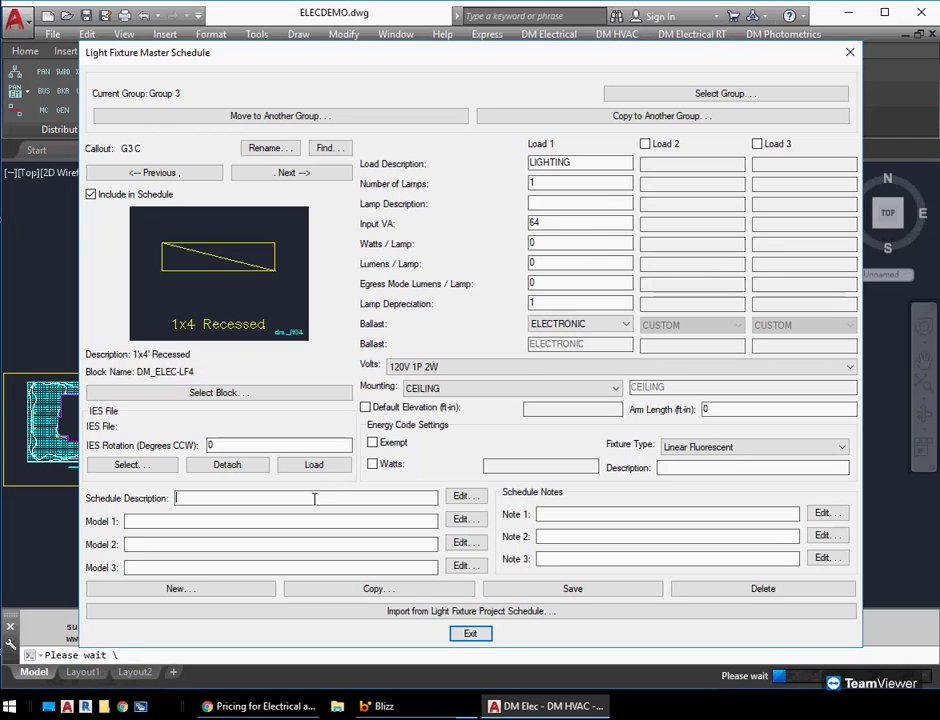
left_click(718, 96)
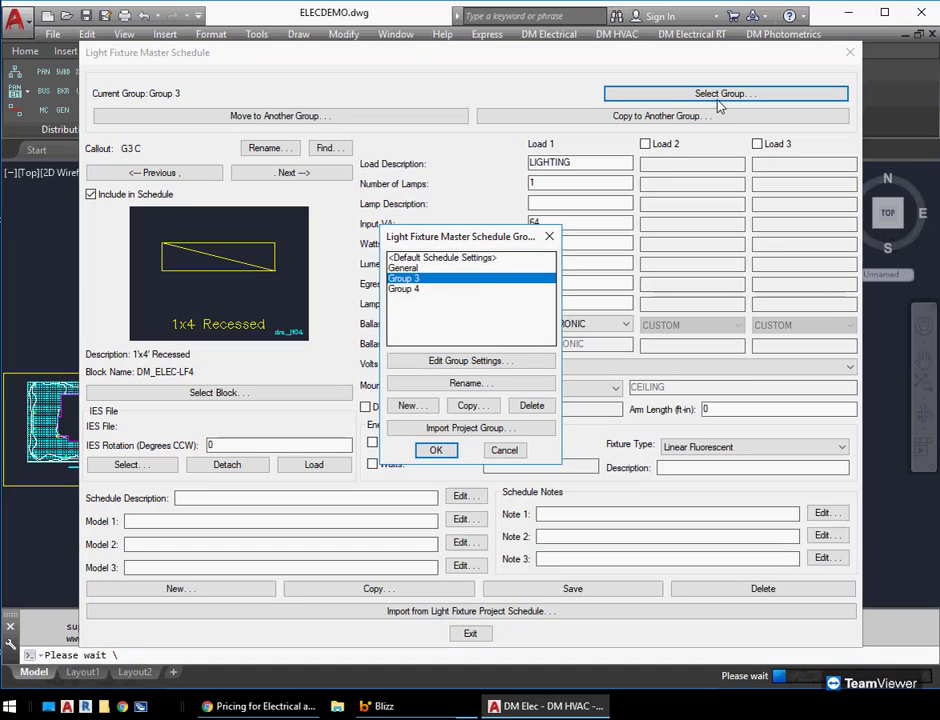
left_click(404, 289)
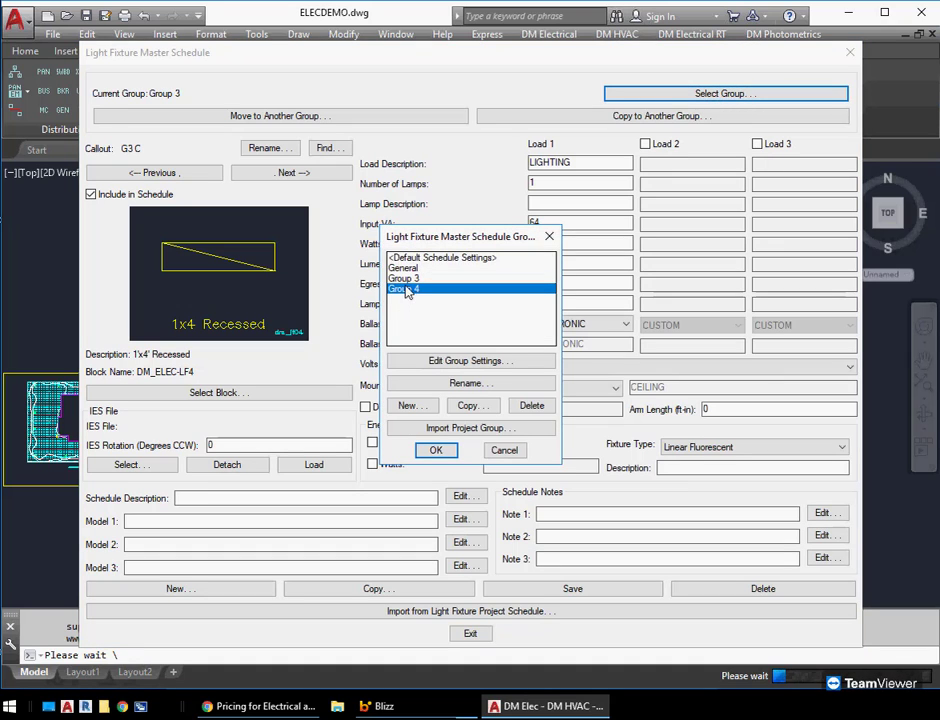
left_click(436, 451)
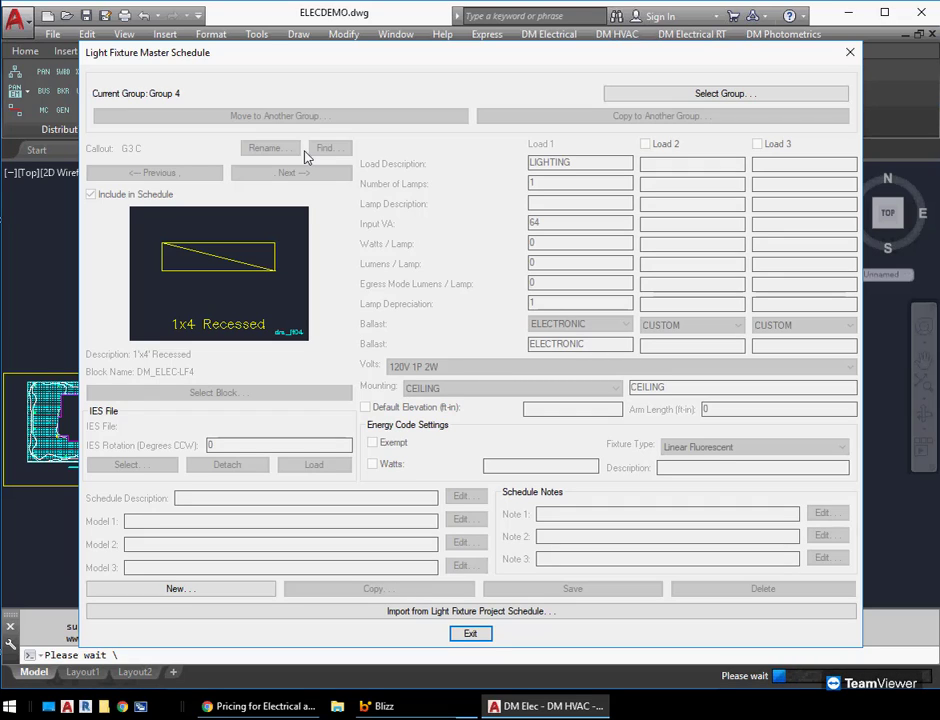
Create a new light fixture in Group 4 with callout G4 A
left_click(211, 592)
type("G4 A")
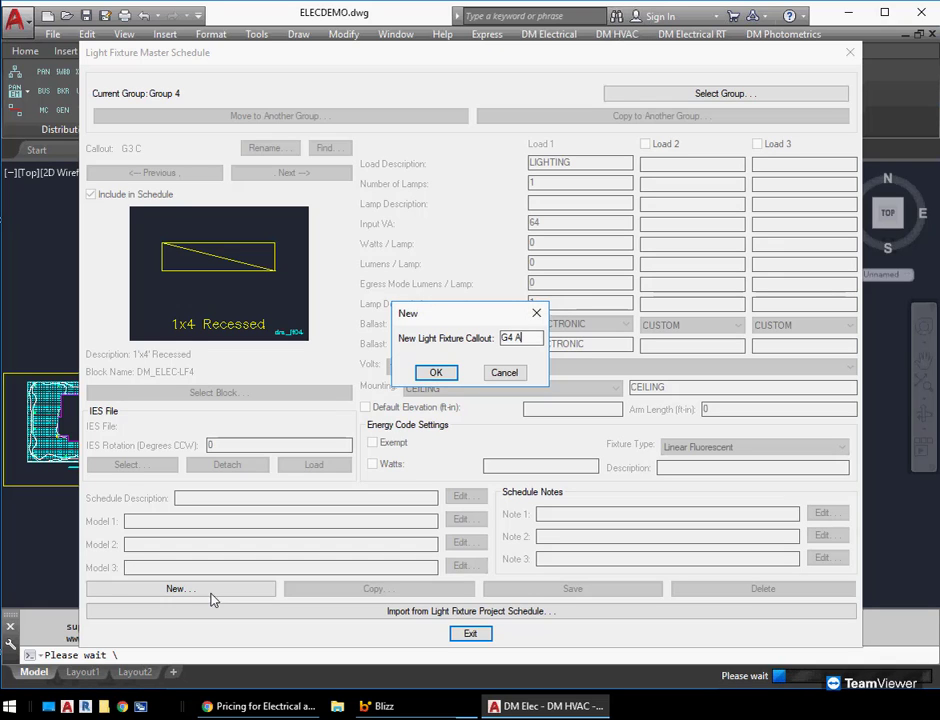
key("Return")
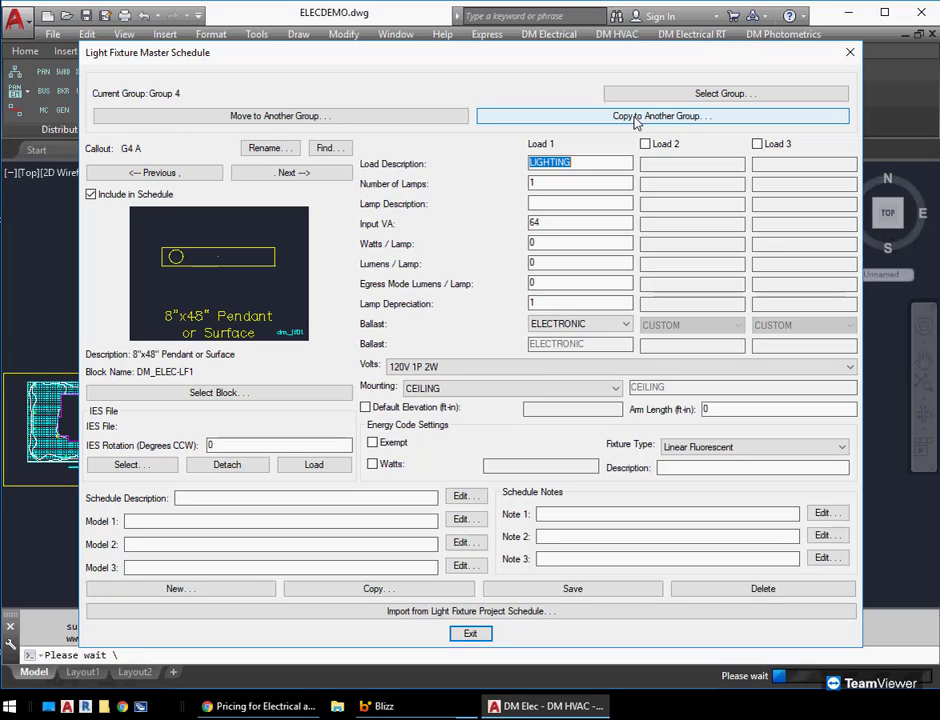
Move fixture G4 A to the General group
left_click(322, 117)
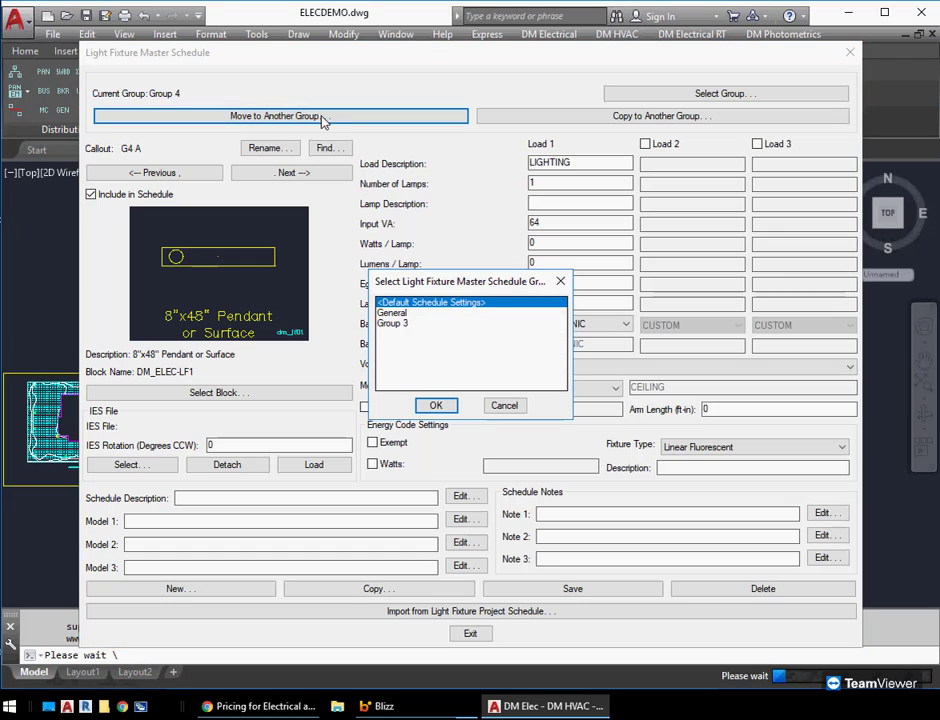
left_click(410, 313)
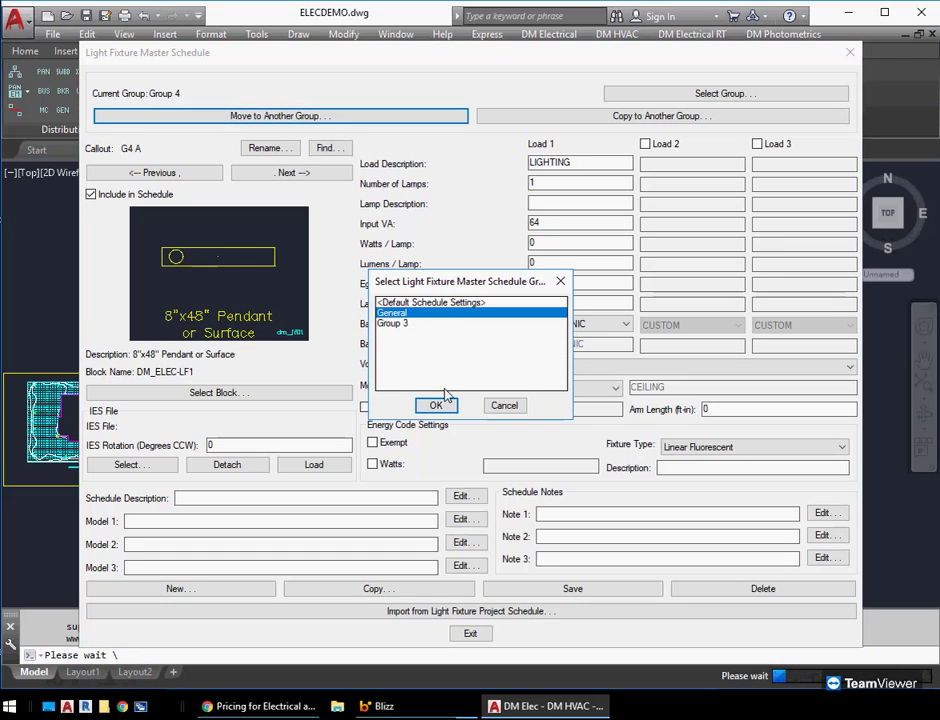
left_click(437, 407)
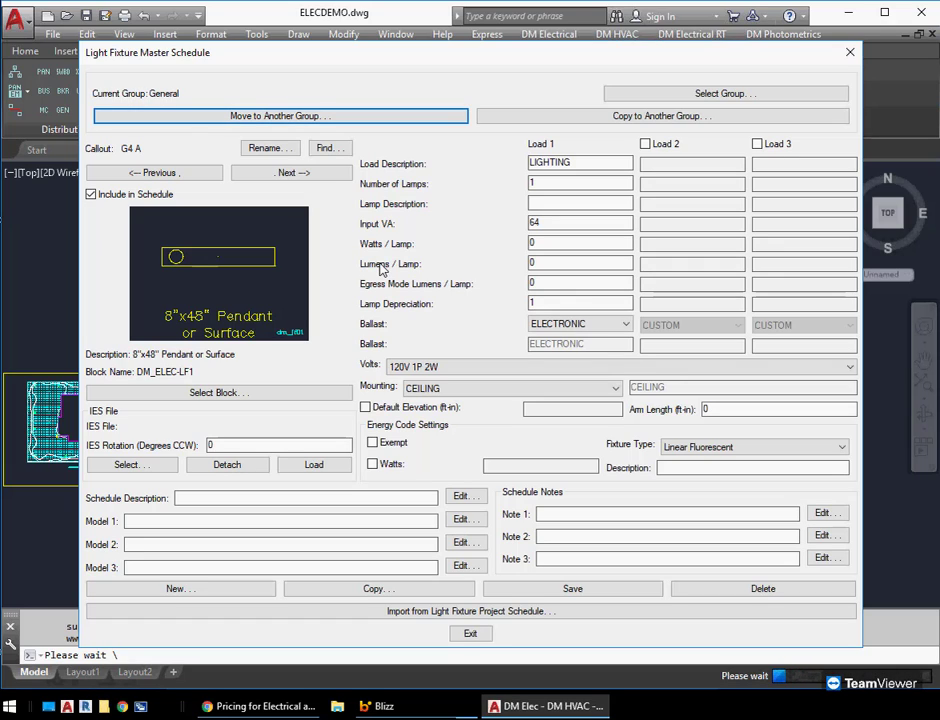
Copy fixture G4 A into Group 4 under the new callout G4 B
left_click(650, 116)
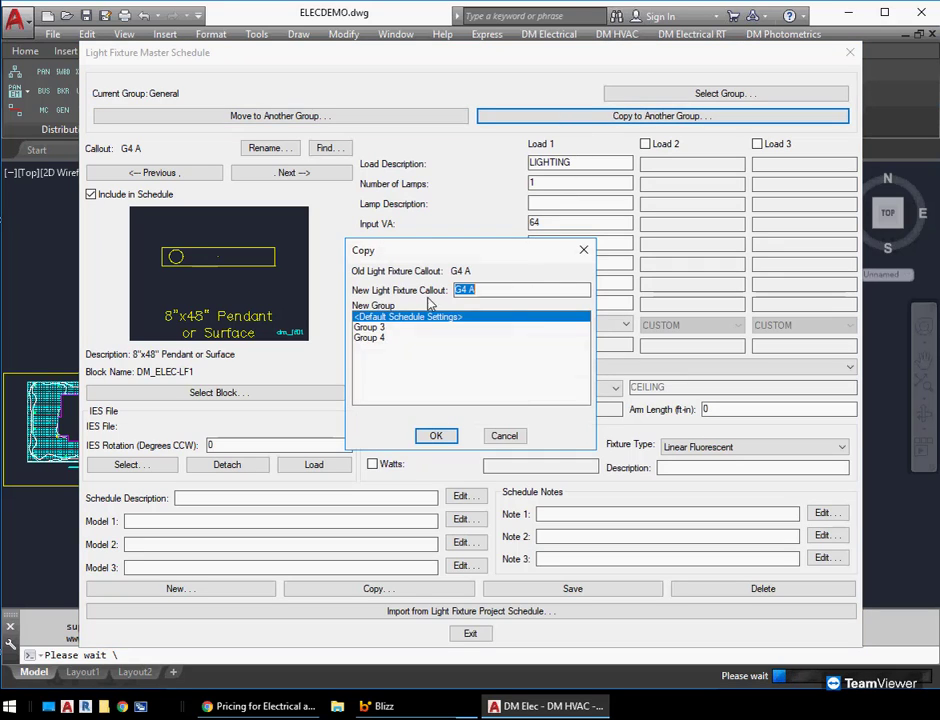
left_click(370, 338)
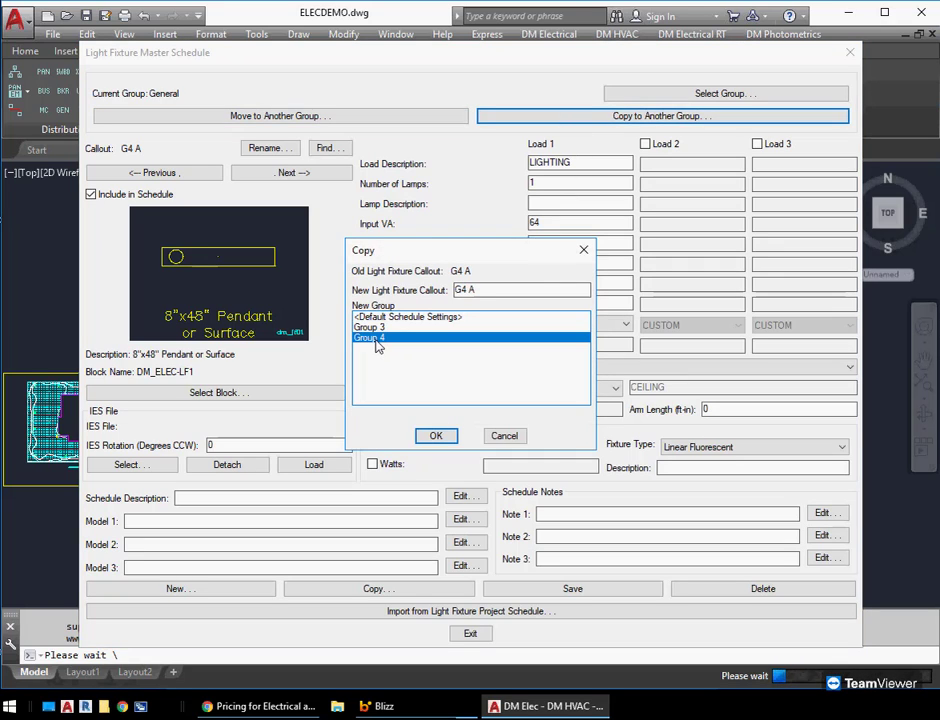
left_click(504, 289)
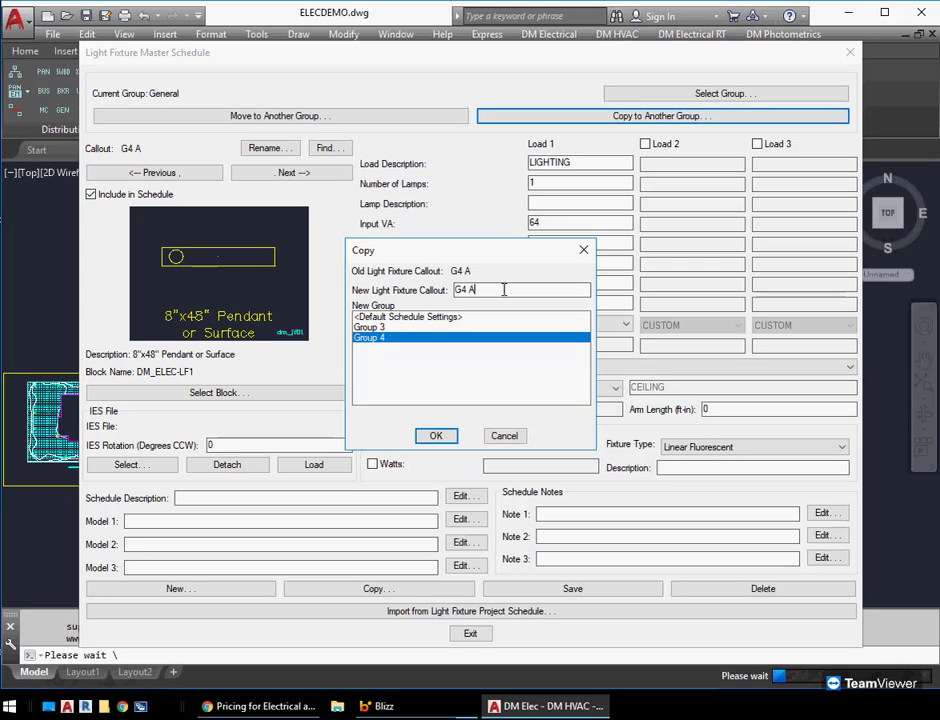
key("BackSpace")
type("1")
type("B")
left_click(436, 437)
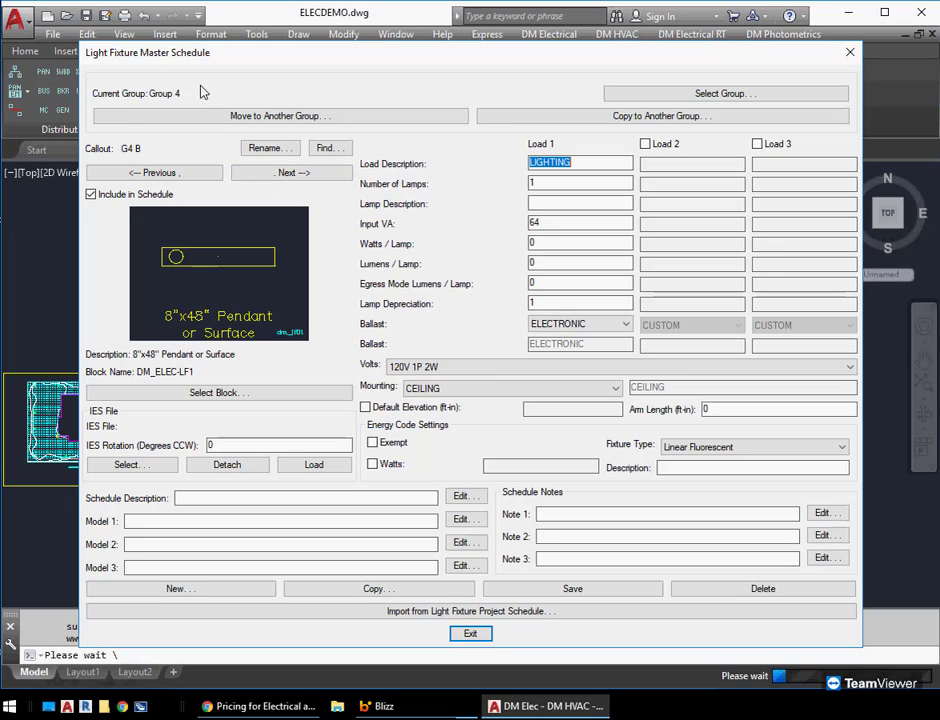
Check Group 4's fixture records and make General the current schedule group
left_click(330, 148)
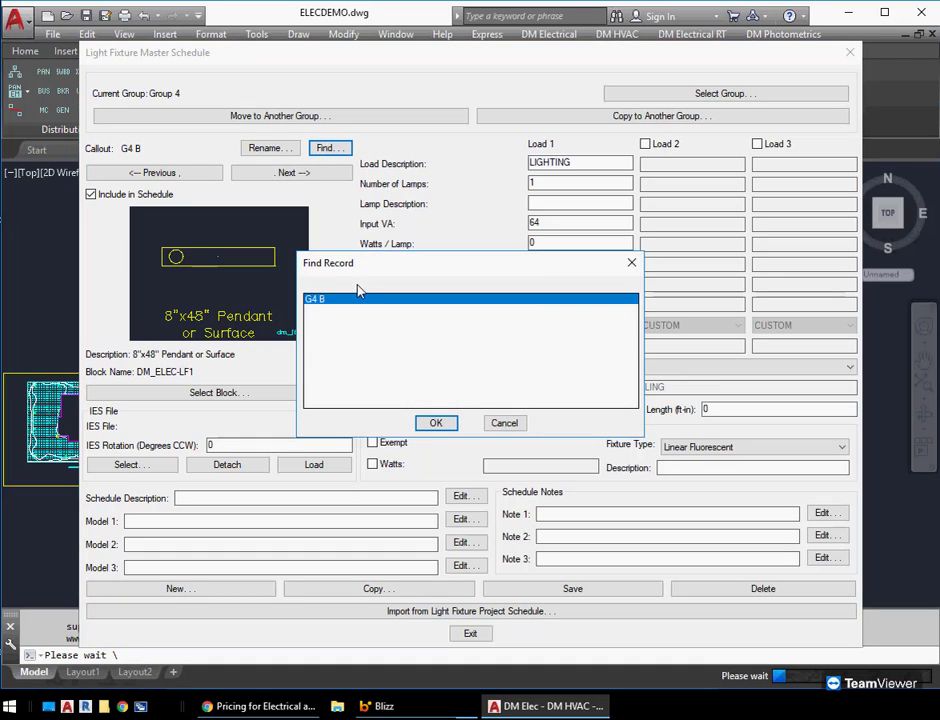
left_click(504, 423)
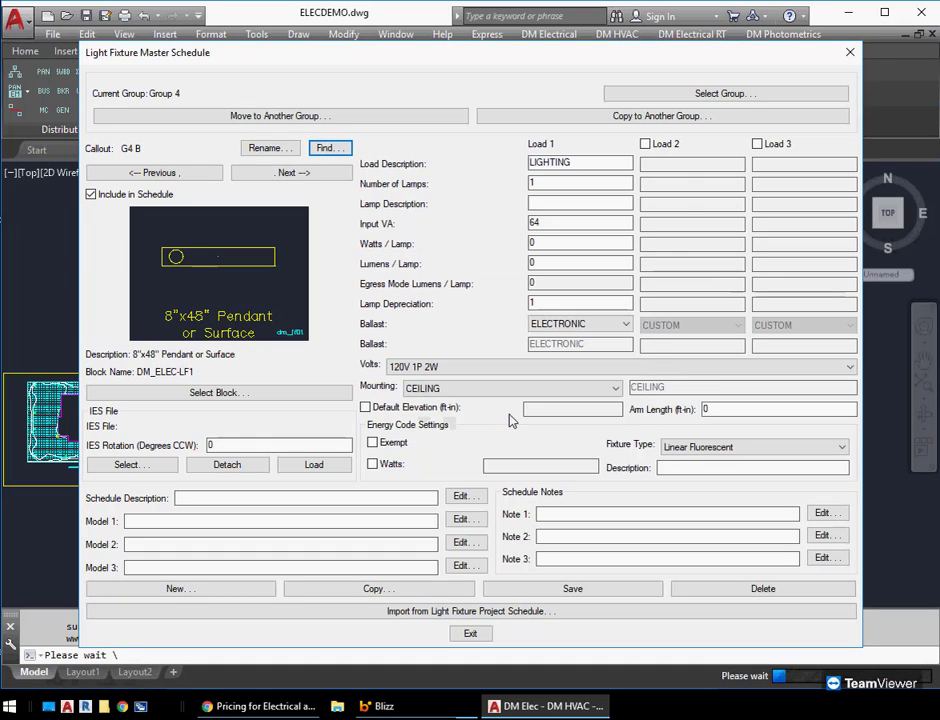
left_click(688, 98)
left_click(424, 268)
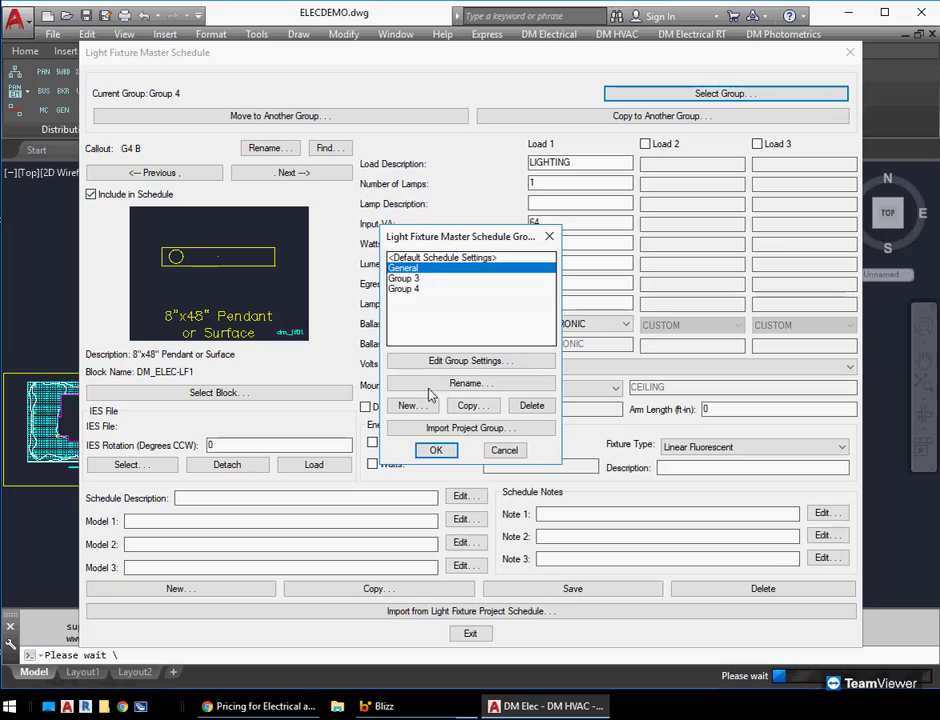
left_click(436, 450)
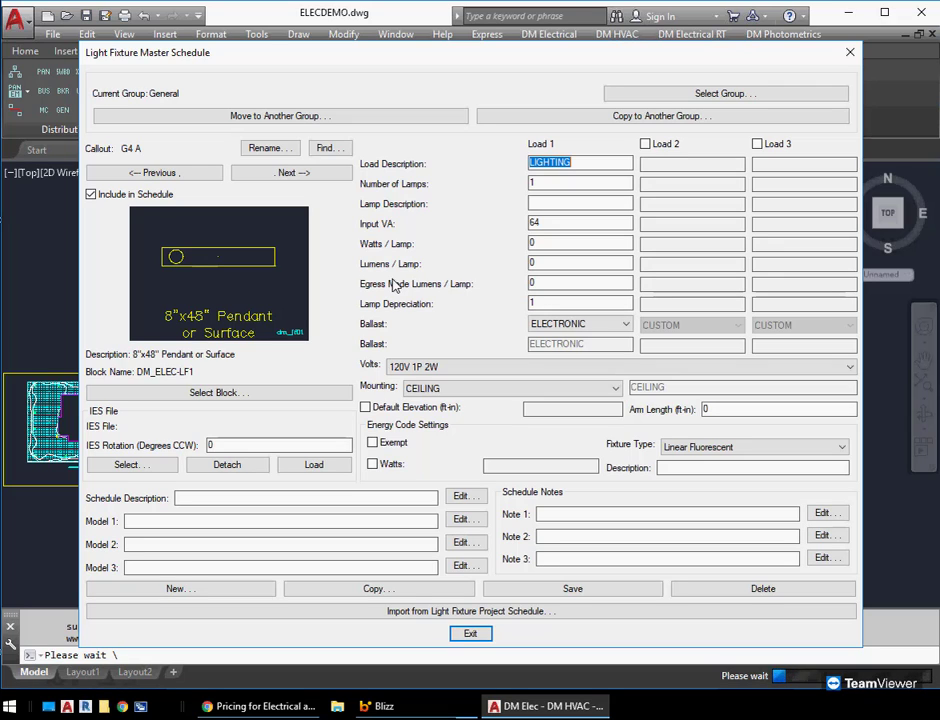
Start importing into the master schedule from a light fixture project schedule, choosing the database dm_elec.DM in the Electrical folder
left_click(545, 612)
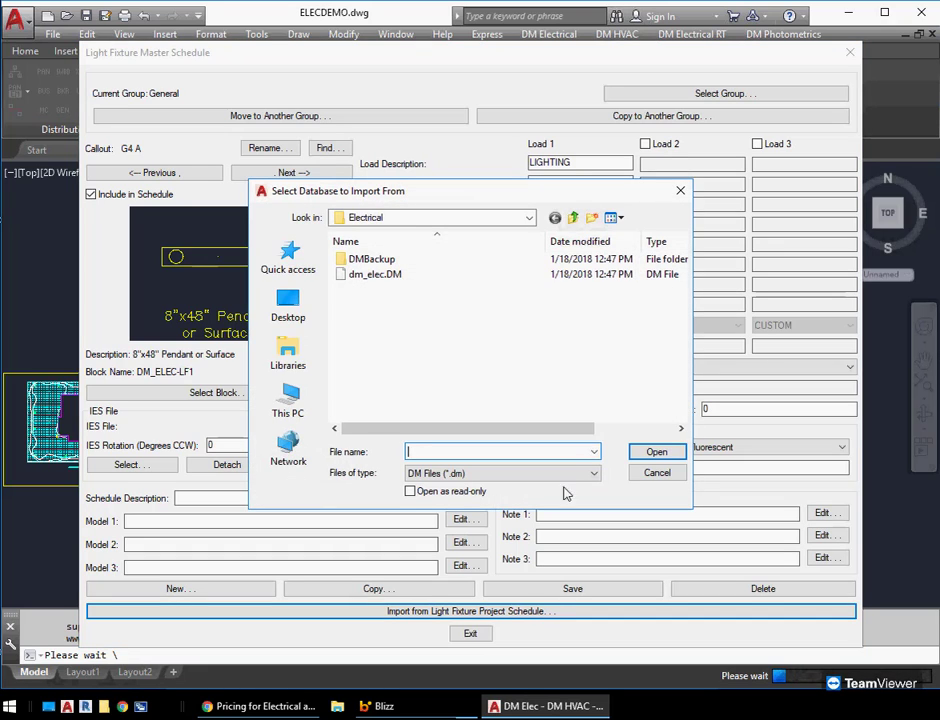
left_click(447, 220)
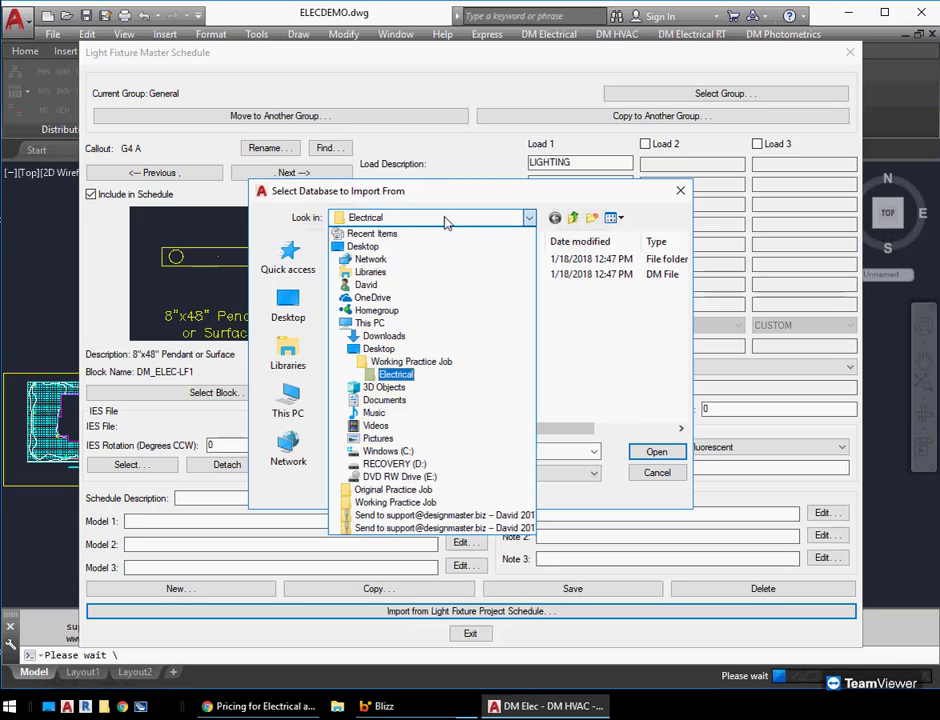
left_click(447, 220)
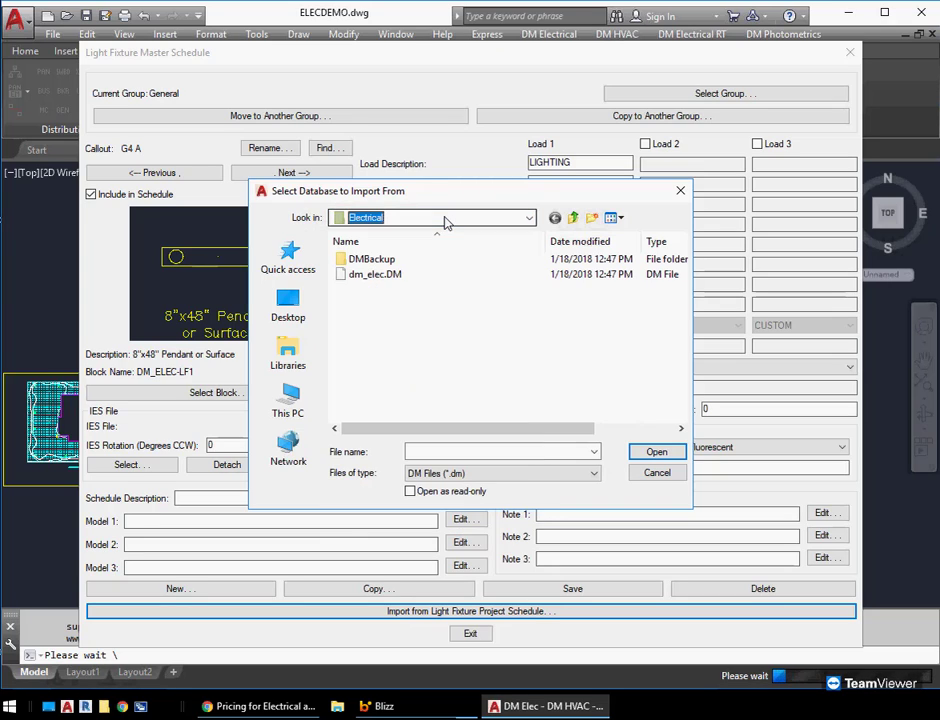
left_click(372, 275)
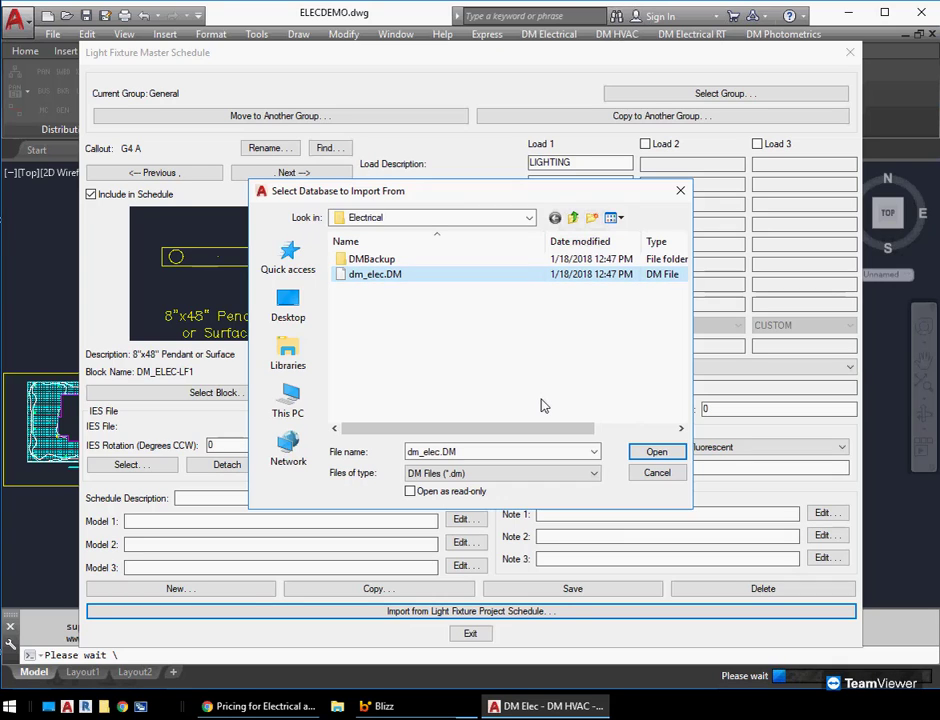
left_click(655, 454)
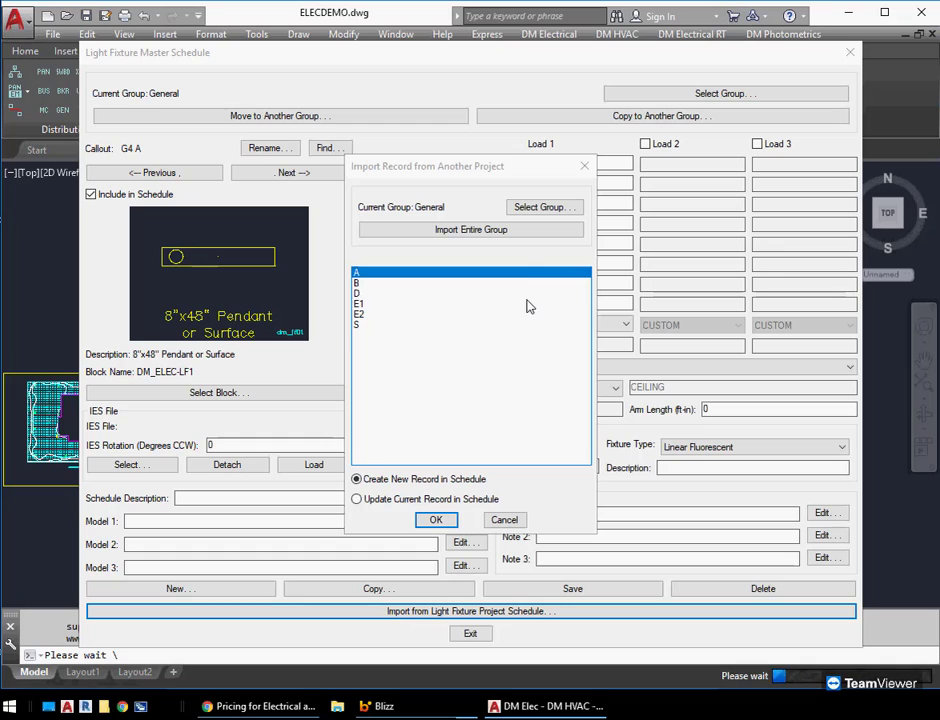
Import the project's entire General group into the master schedule without deleting existing items not in the new group
left_click(541, 210)
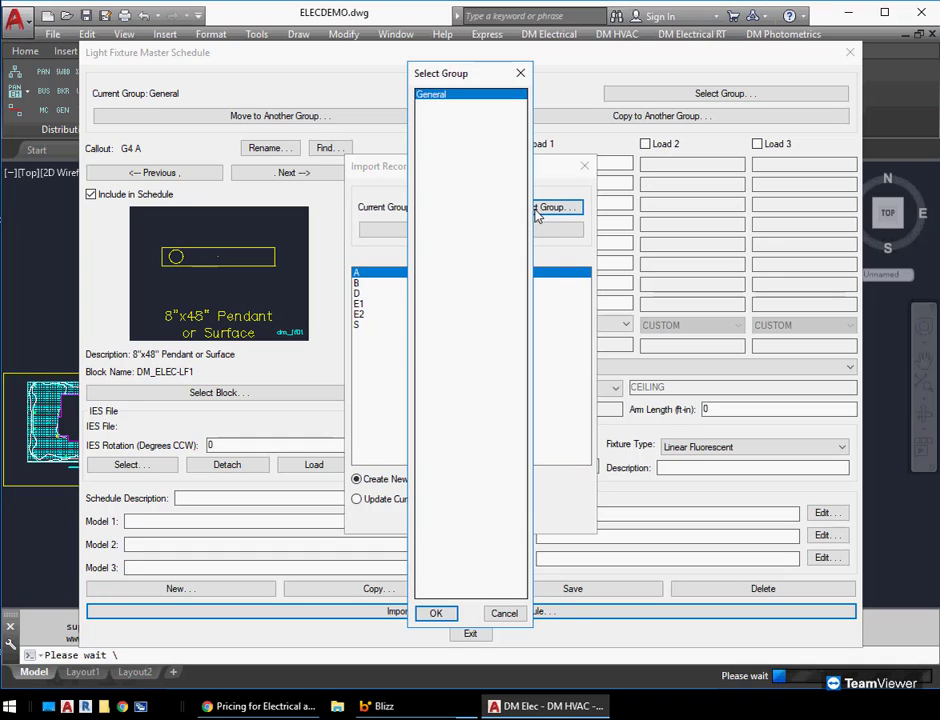
left_click(507, 612)
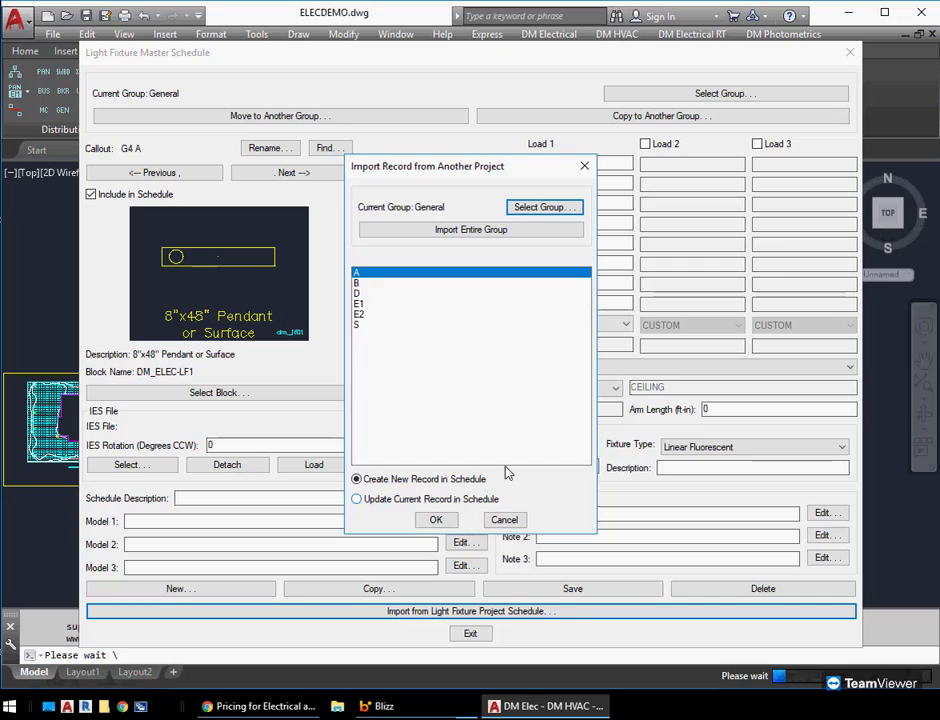
left_click(455, 231)
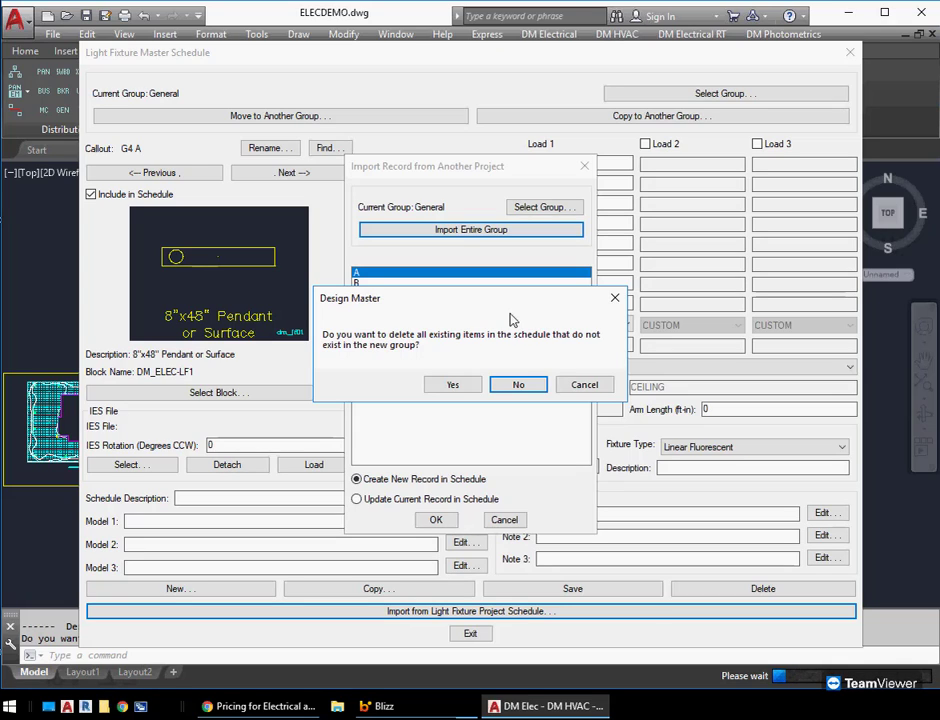
left_click(518, 386)
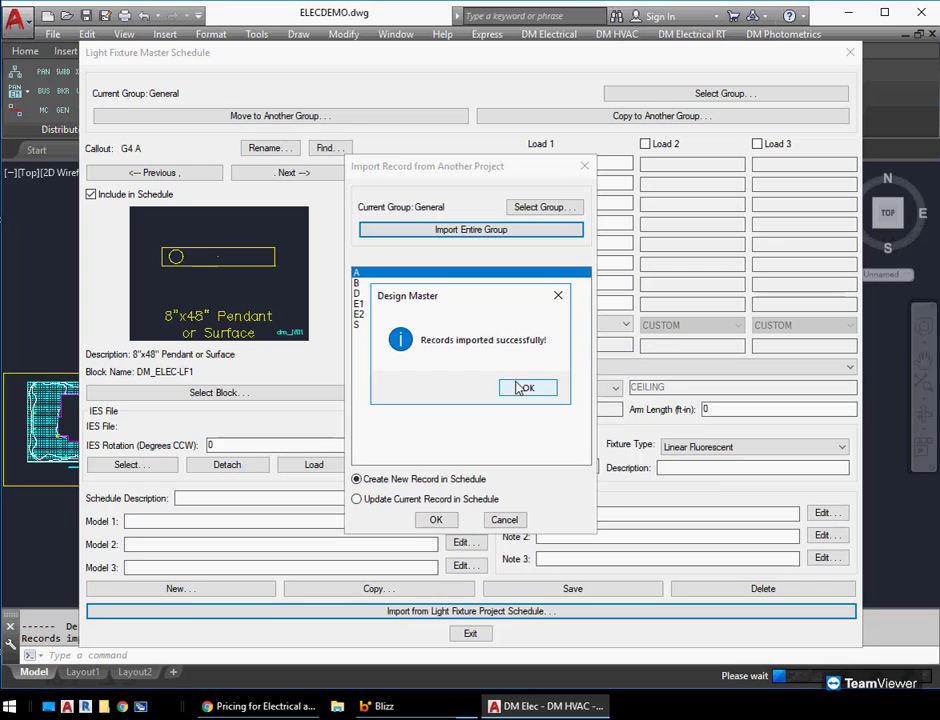
left_click(518, 387)
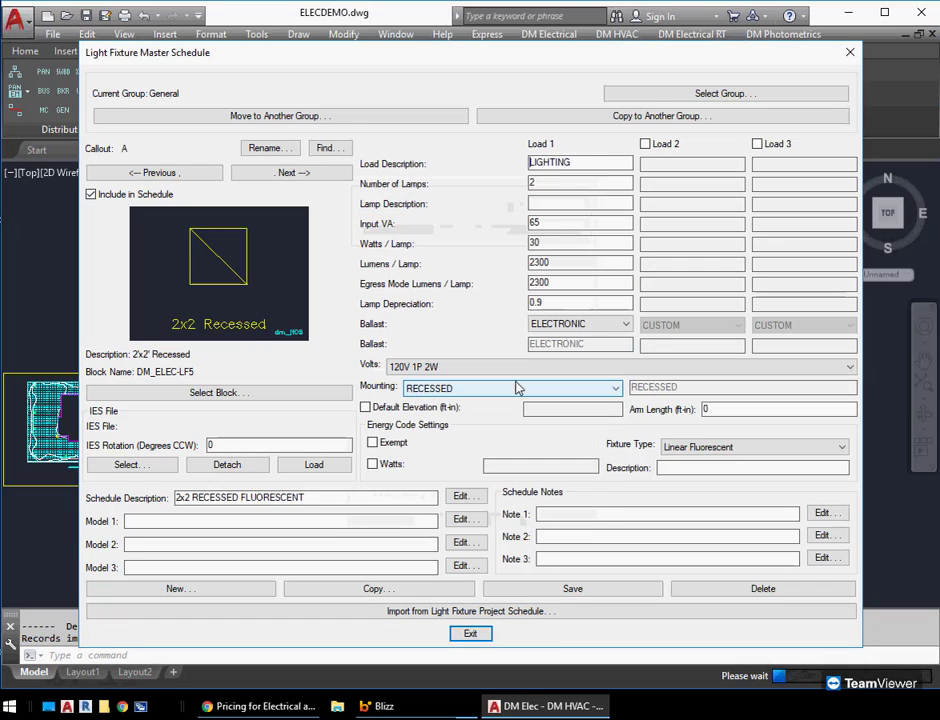
Review the General group's fixture records list and close the master schedule
left_click(342, 150)
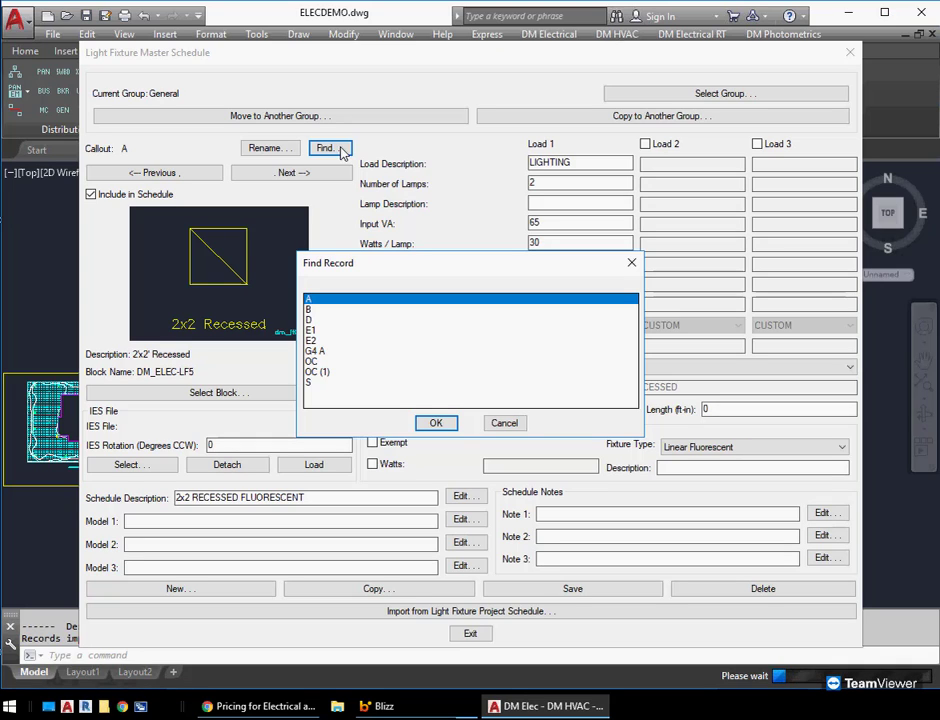
left_click(506, 423)
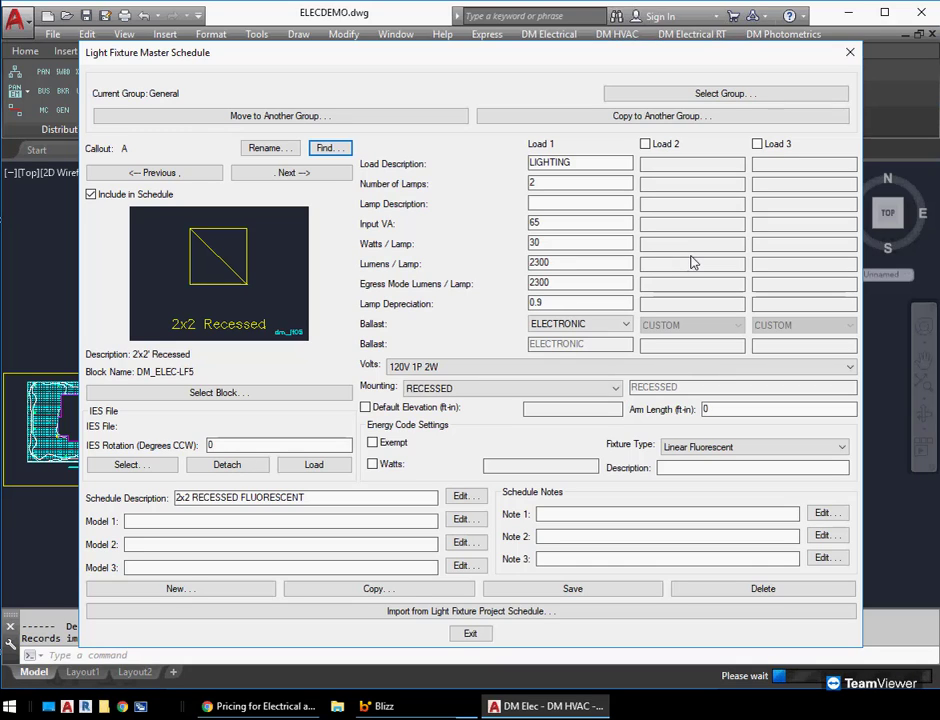
left_click(469, 634)
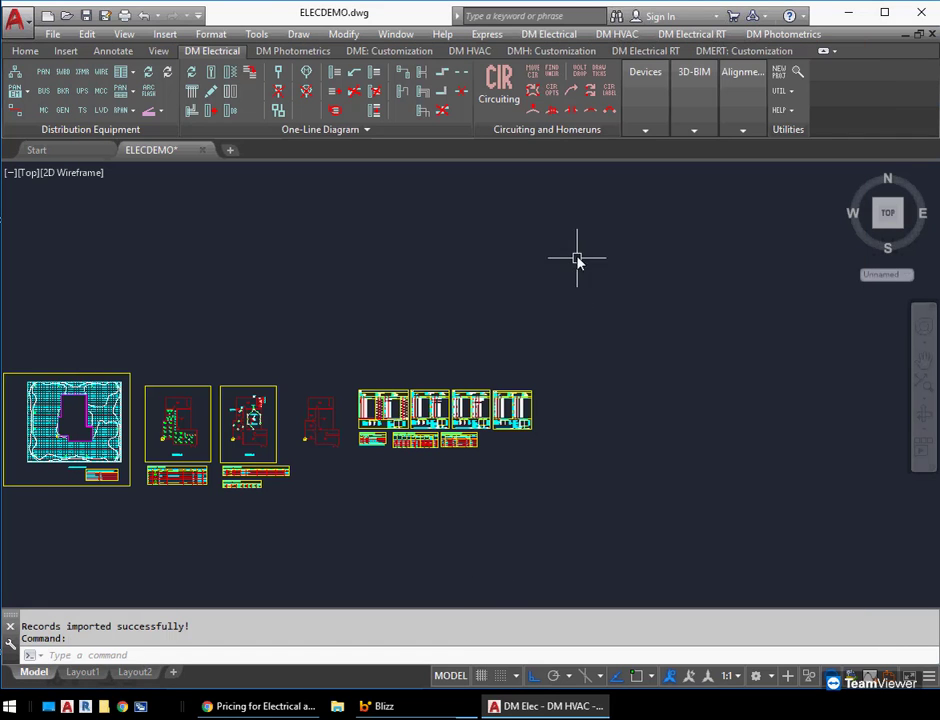
Open the Light Fixture Project Schedule and import fixture G3 A from the master schedule's Group 3 as a new record
left_click(547, 35)
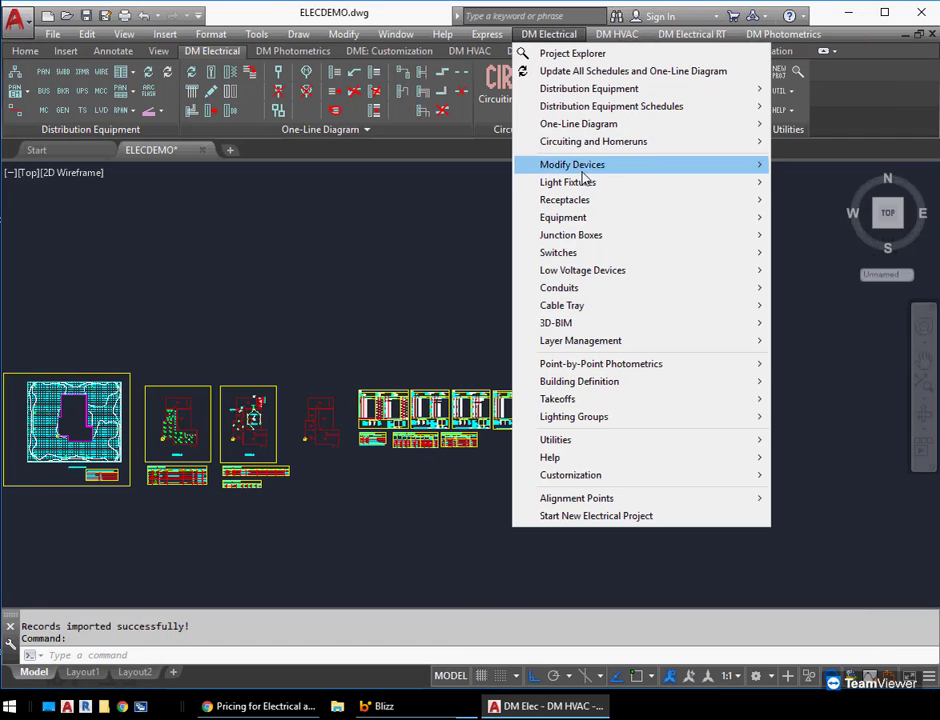
mouse_move(560, 184)
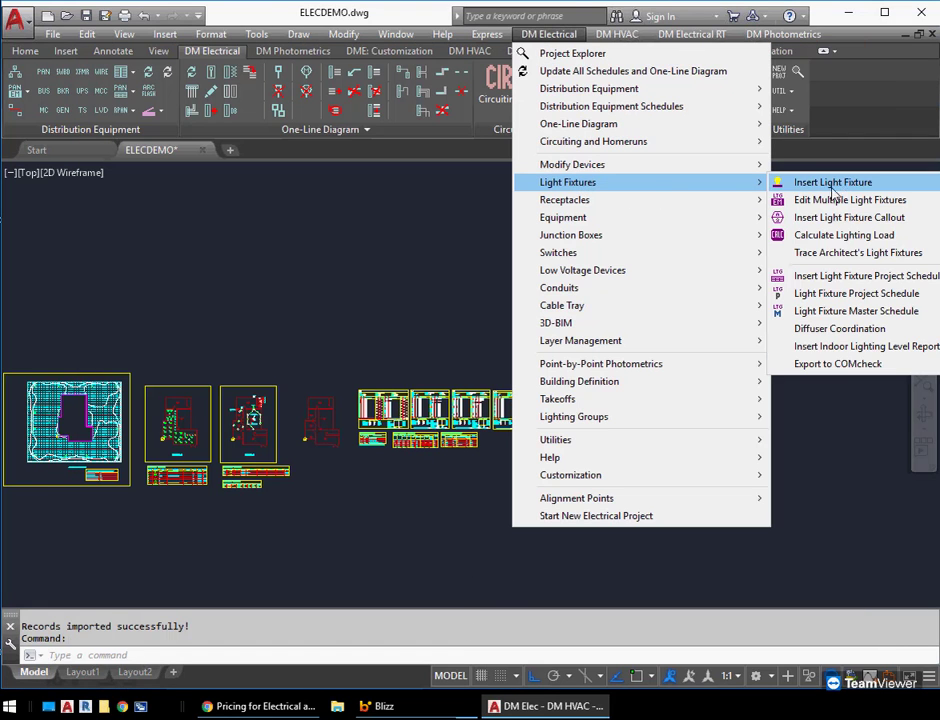
left_click(855, 293)
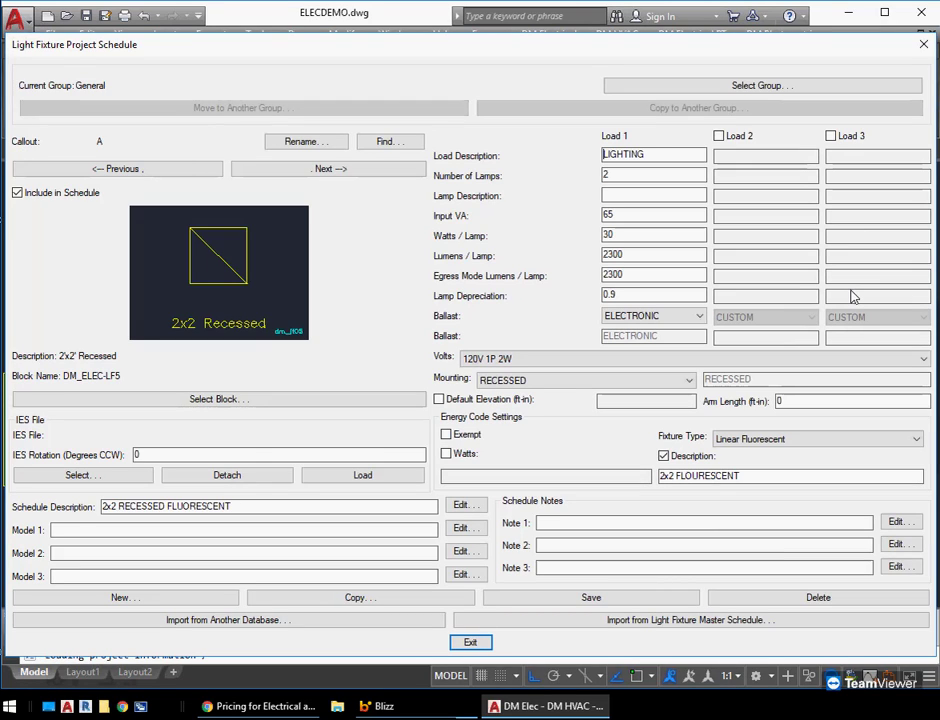
left_click(642, 620)
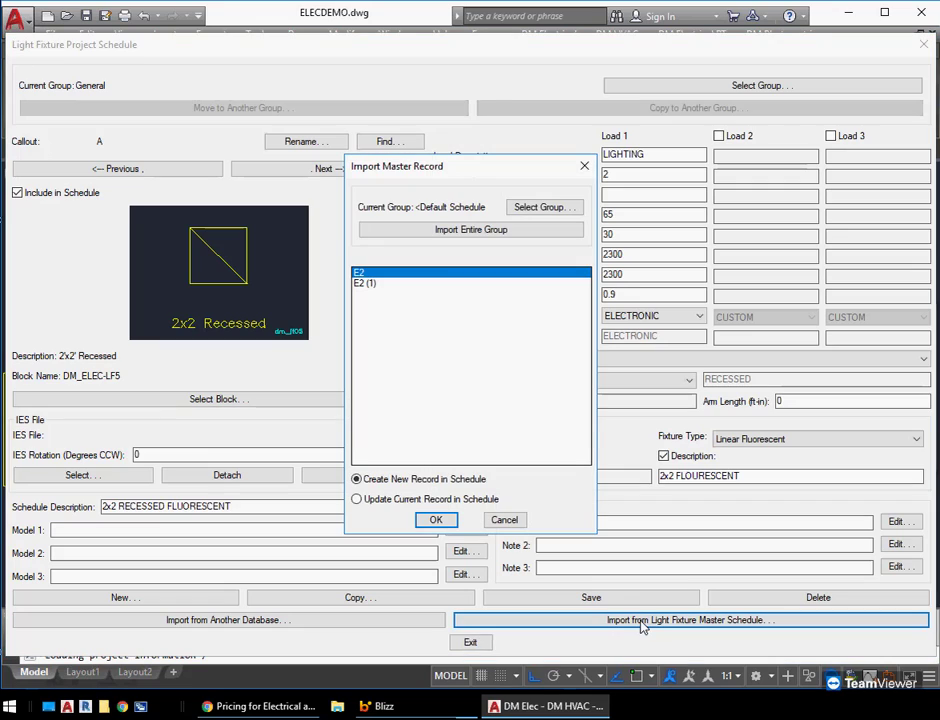
left_click(542, 207)
double_click(436, 120)
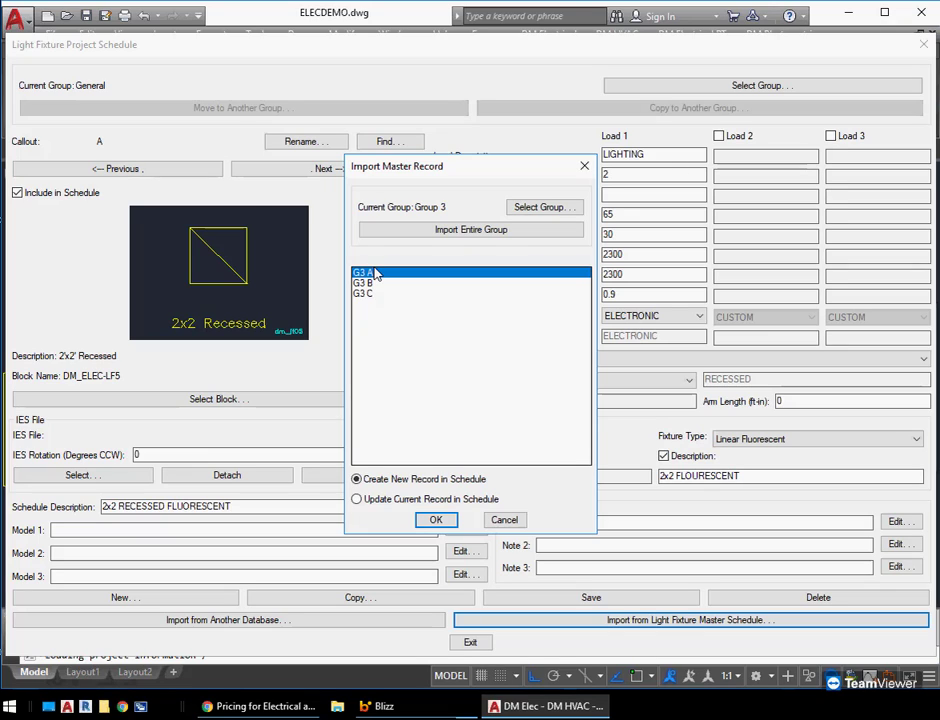
left_click(437, 520)
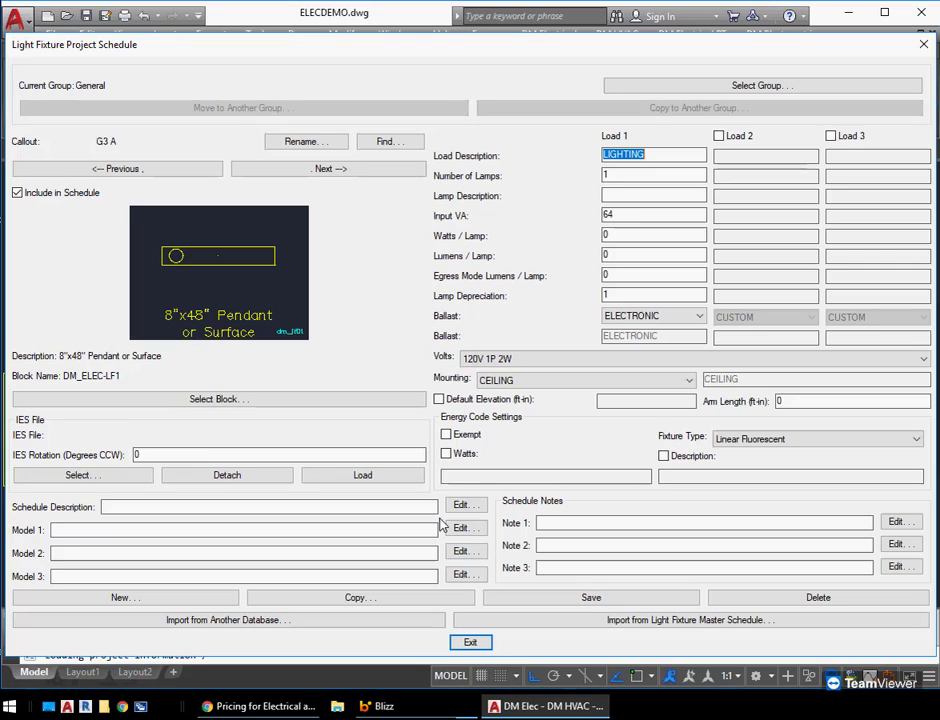
left_click(470, 642)
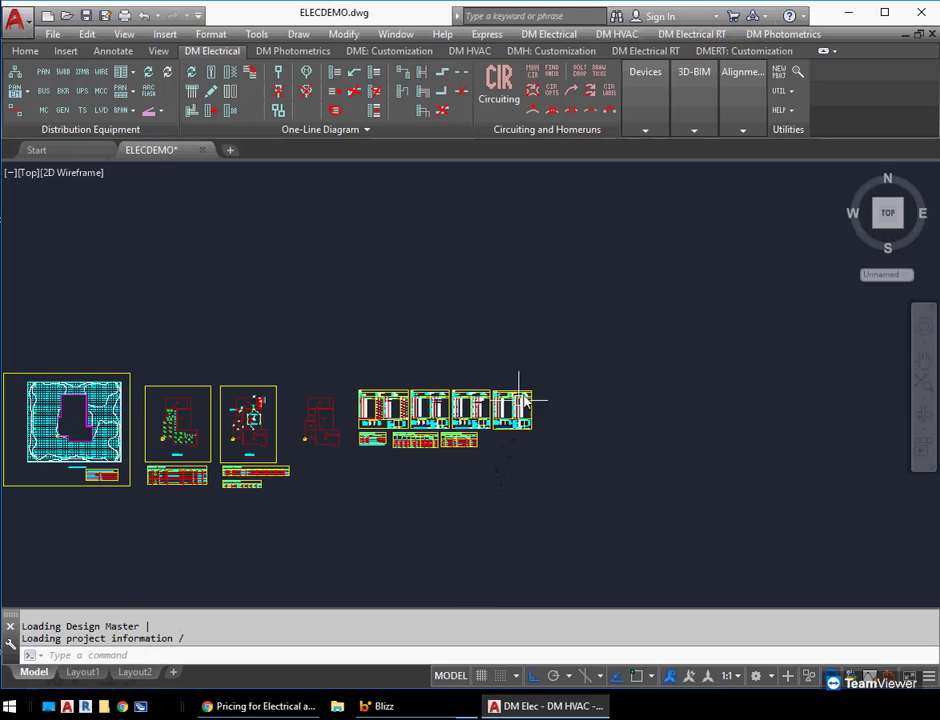
Create a new blank drawing from the default template
key("alt+f")
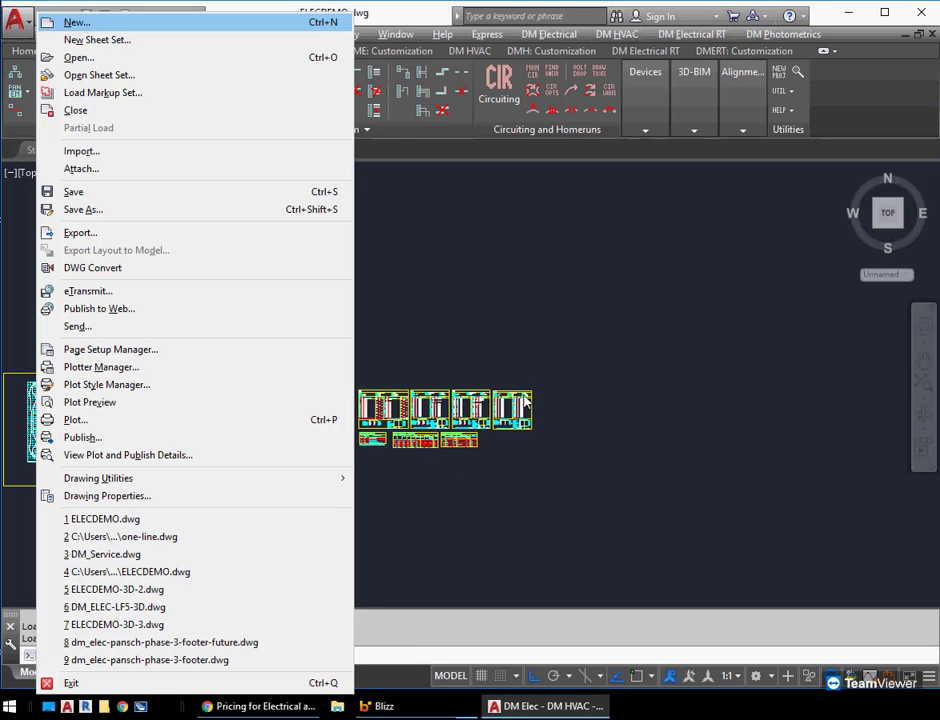
key("Return")
key("Return")
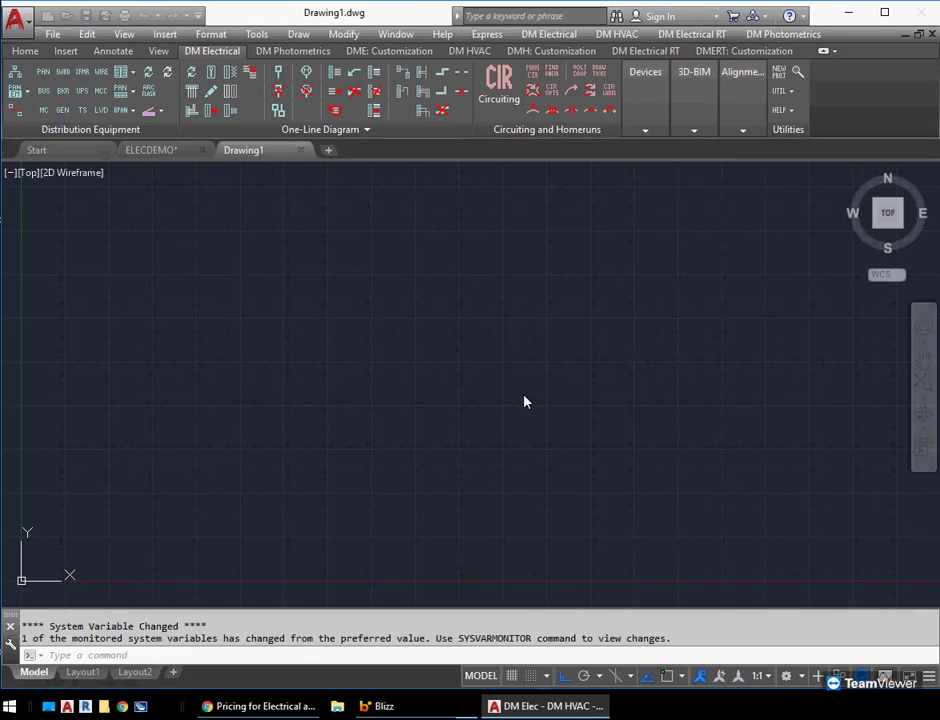
Save the new drawing as Drawing1.dwg inside a new Desktop folder named WeeklyTraining
key("alt+f")
key("a")
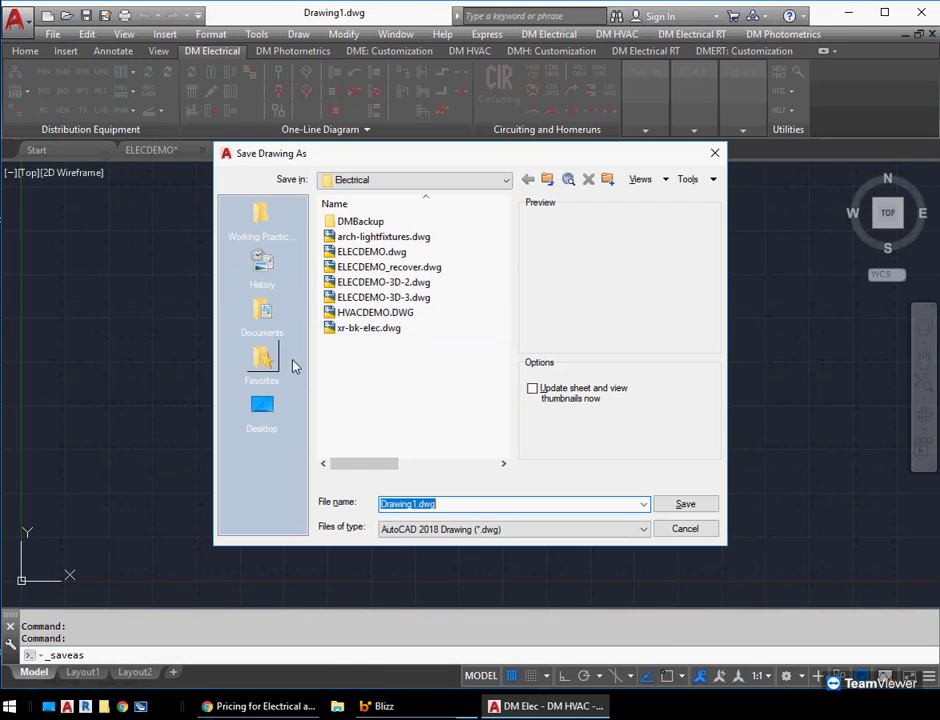
left_click(262, 406)
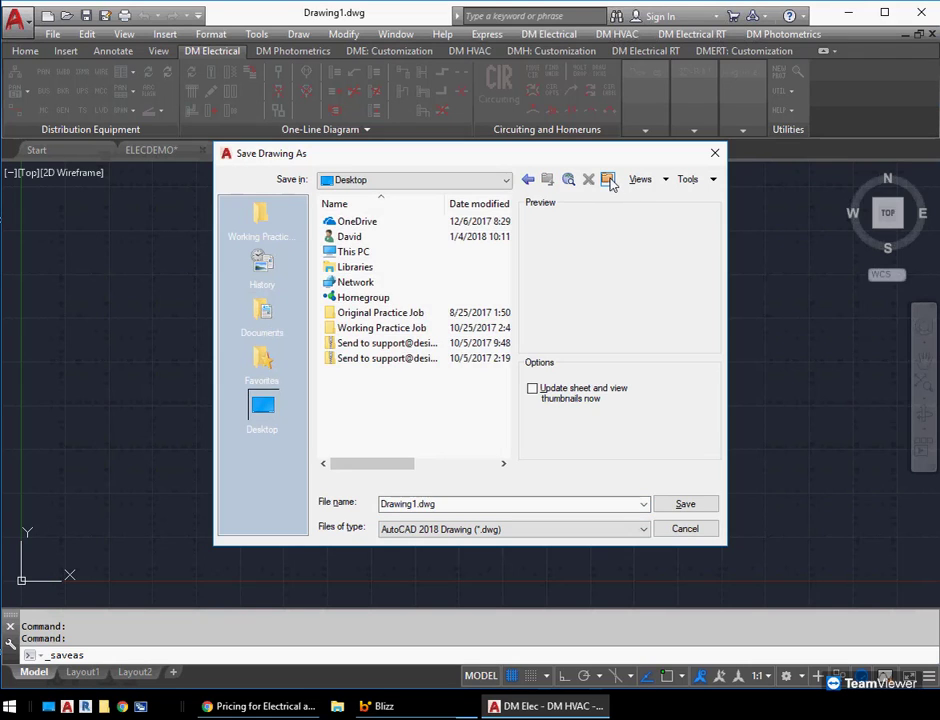
left_click(607, 179)
type("WeeklyTraining")
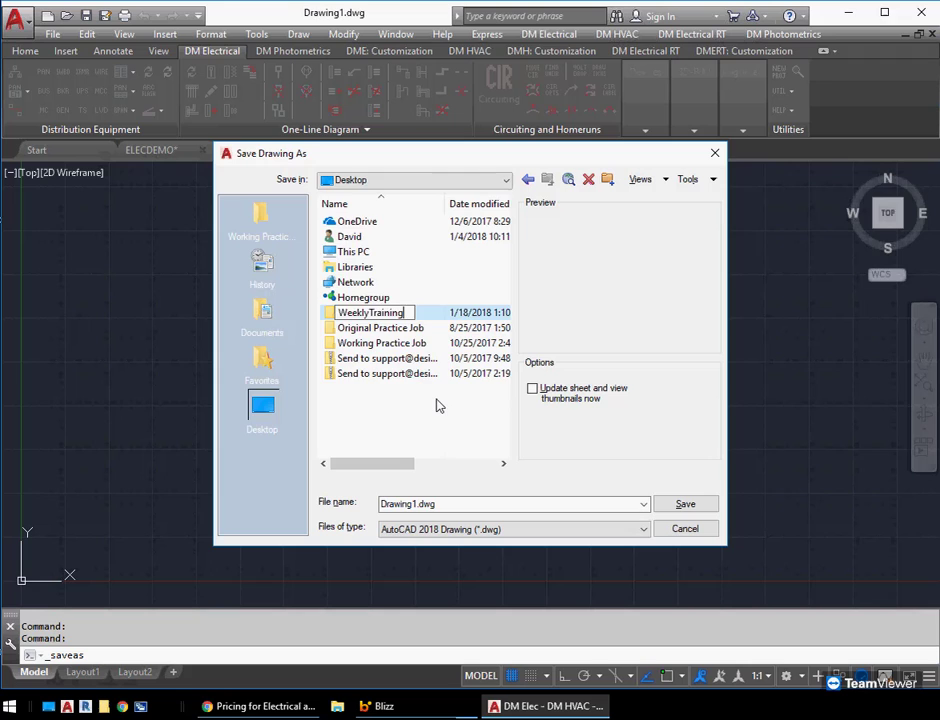
key("Return")
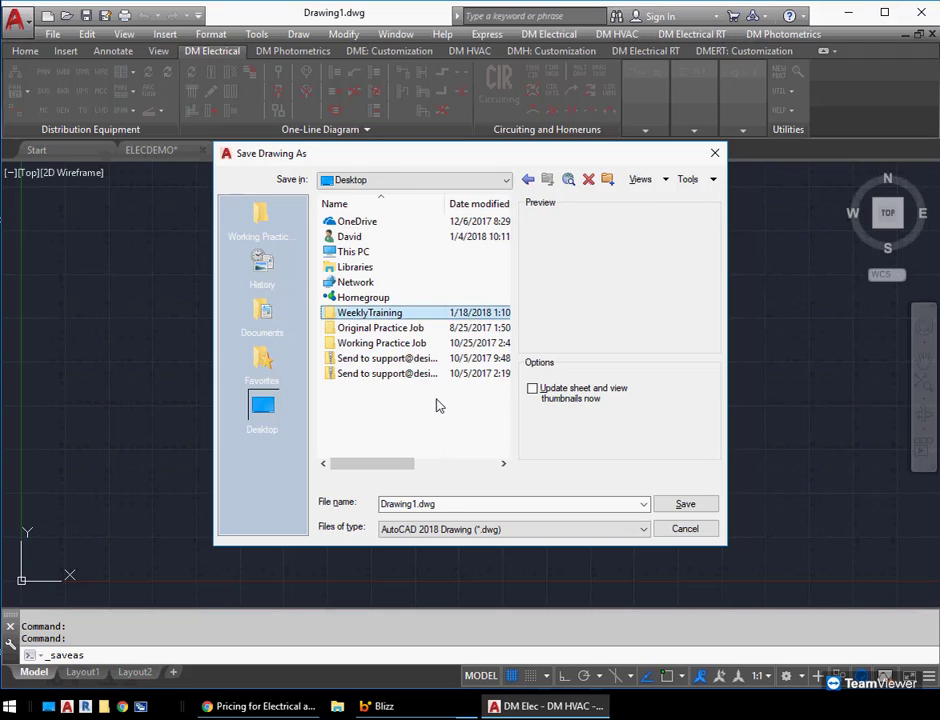
key("Return")
left_click(684, 504)
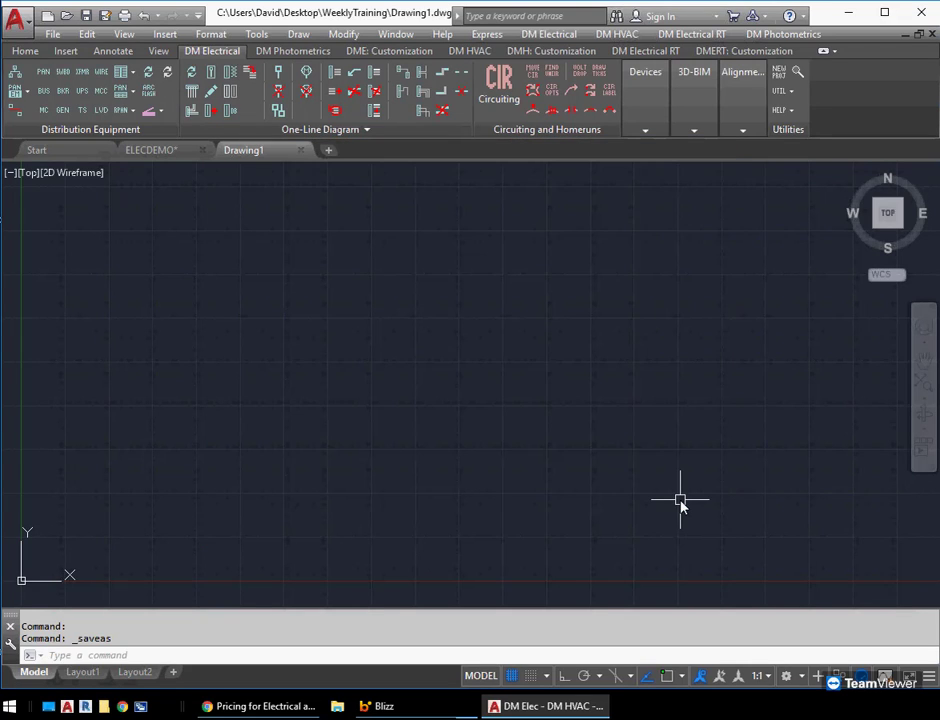
Start a new electrical project for this drawing, keeping the default standards database and groups to import
left_click(550, 35)
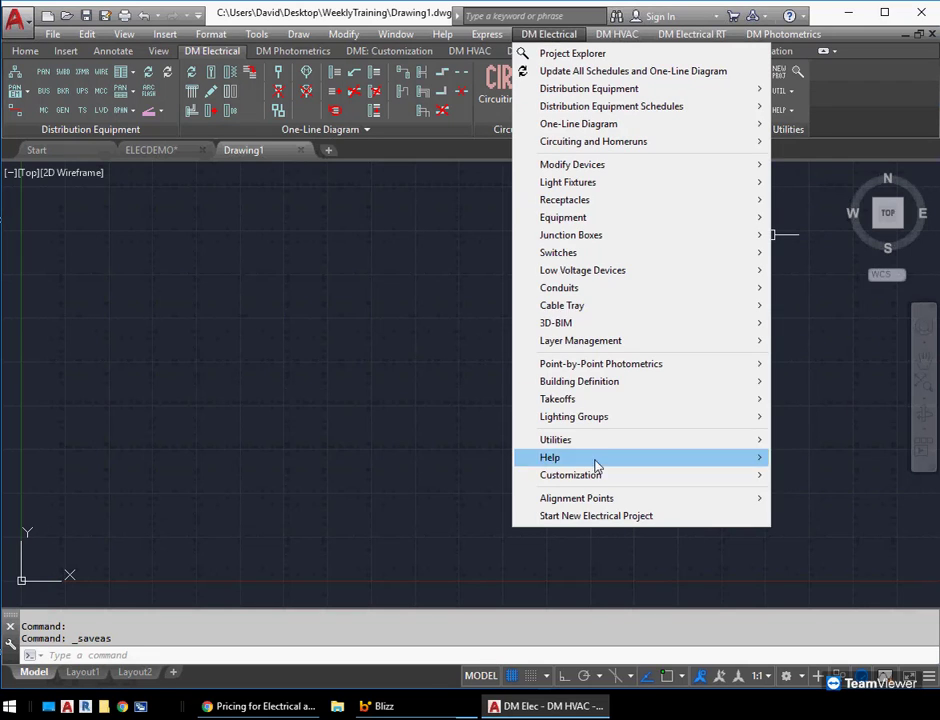
left_click(582, 517)
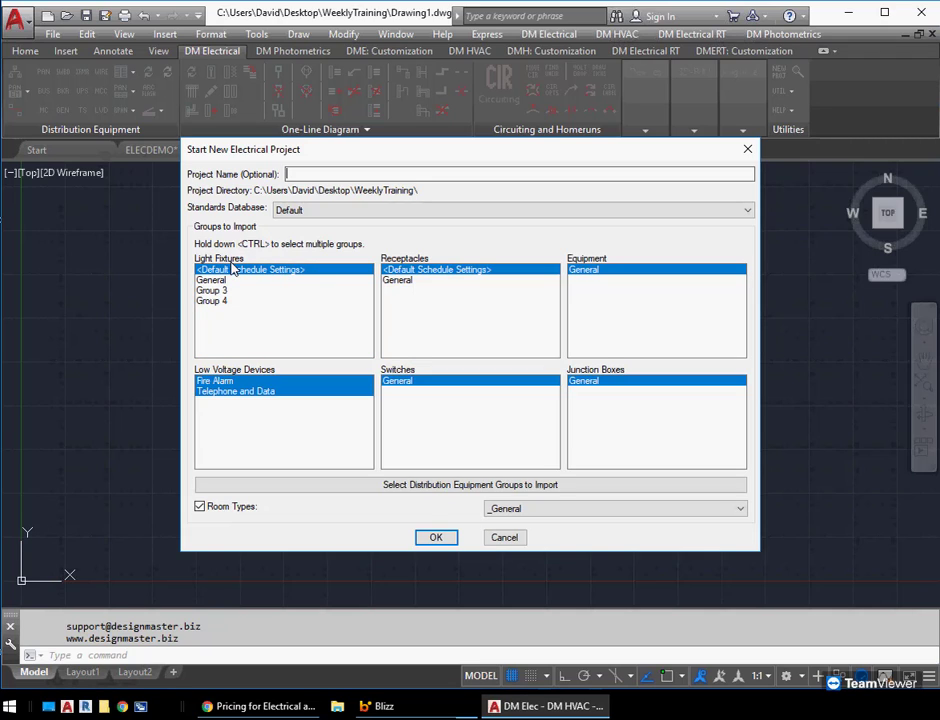
left_click(432, 539)
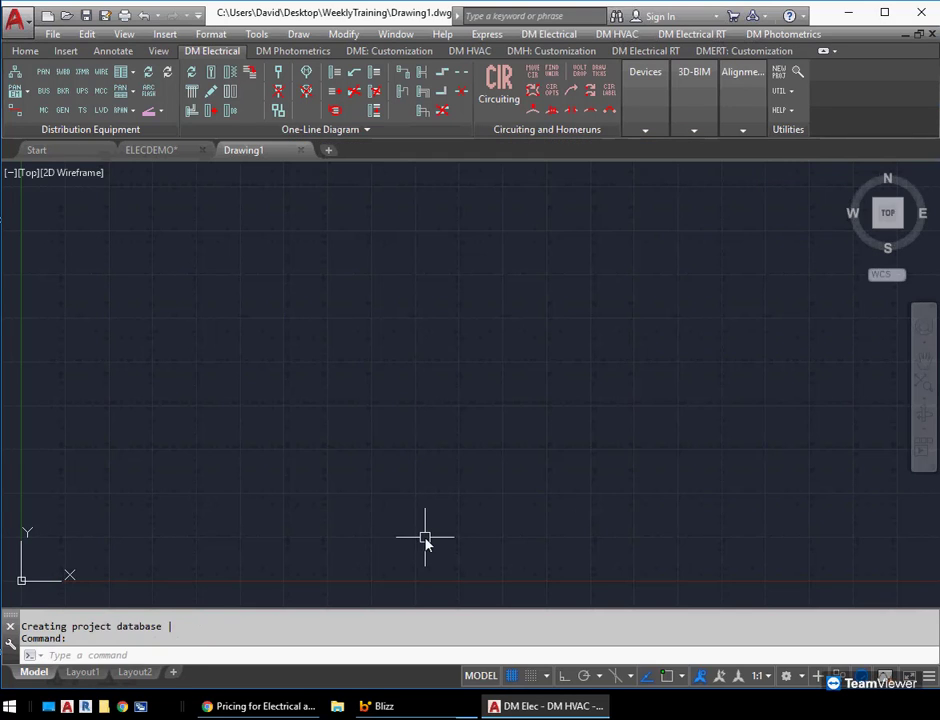
Open the Light Fixture Project Schedule in Drawing1 and review the fixture records listed by Find, then close the schedule
left_click(548, 36)
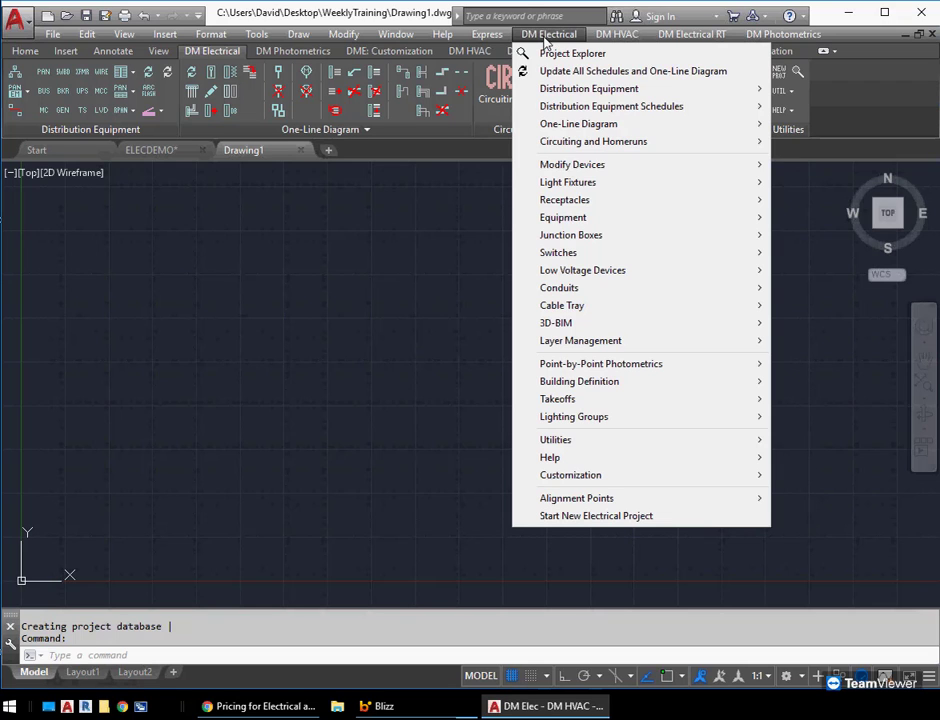
mouse_move(568, 188)
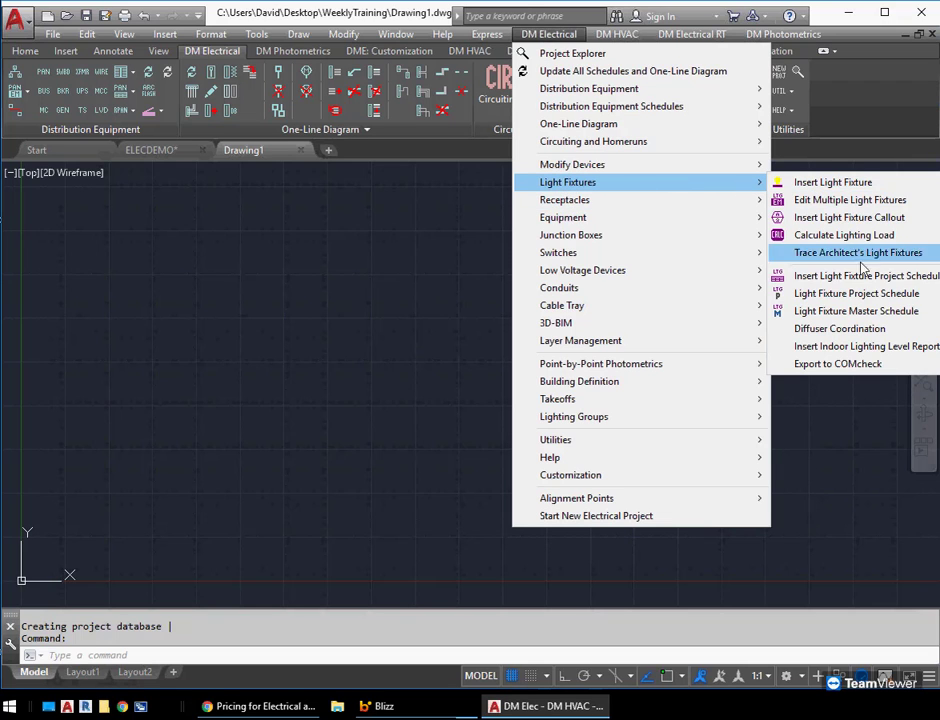
left_click(858, 293)
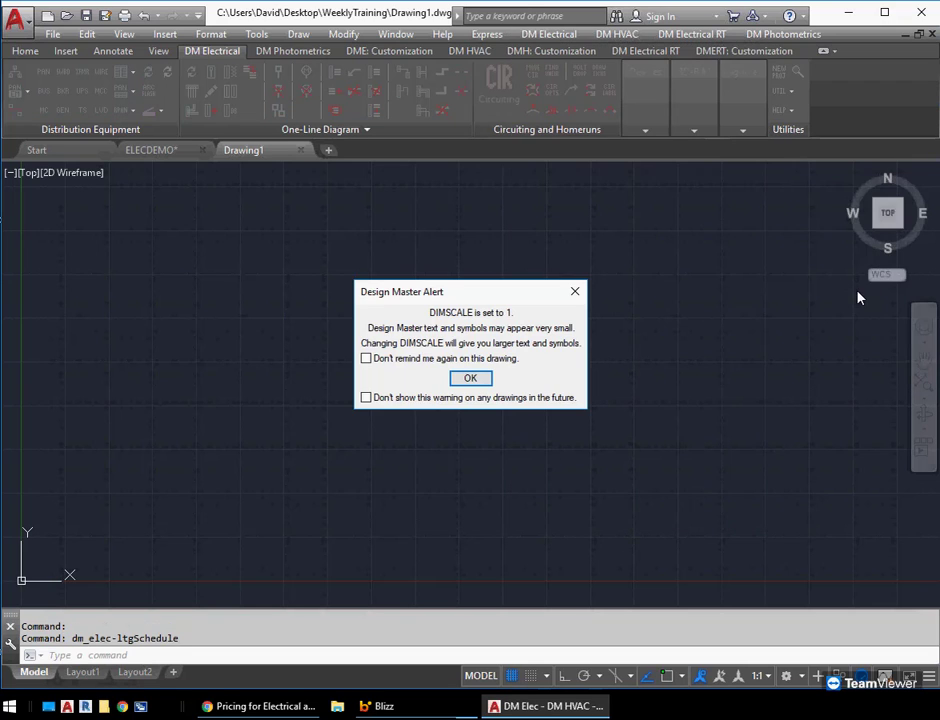
left_click(476, 378)
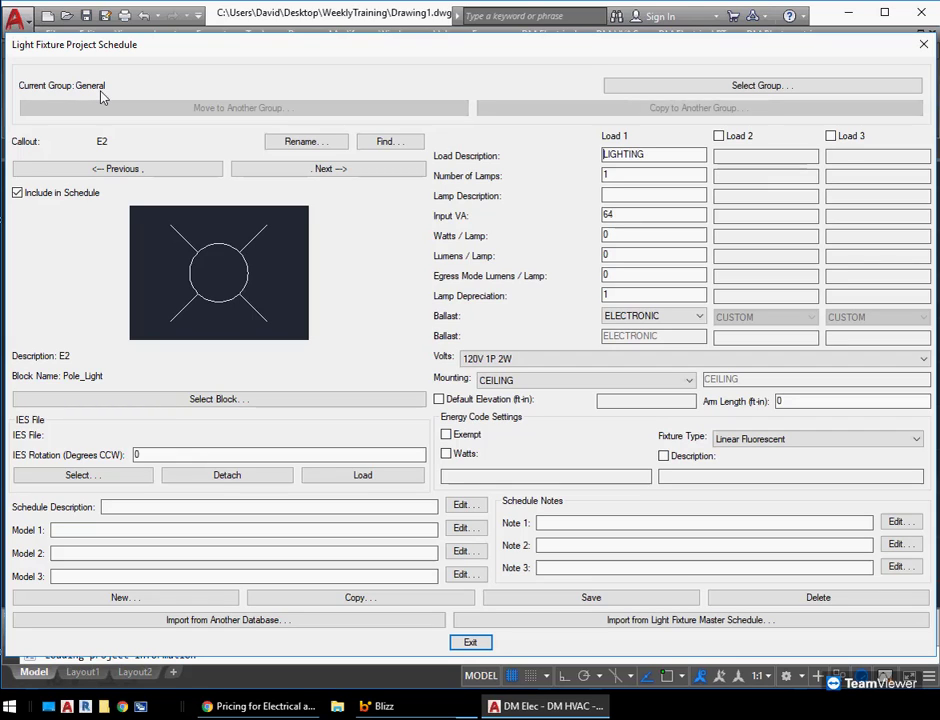
left_click(398, 145)
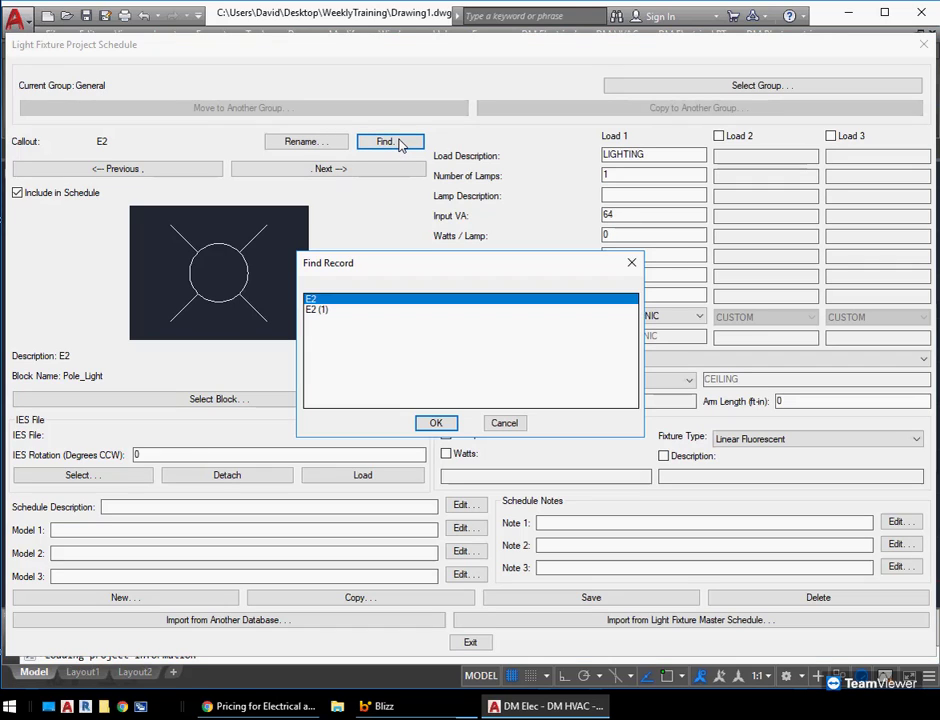
left_click(505, 422)
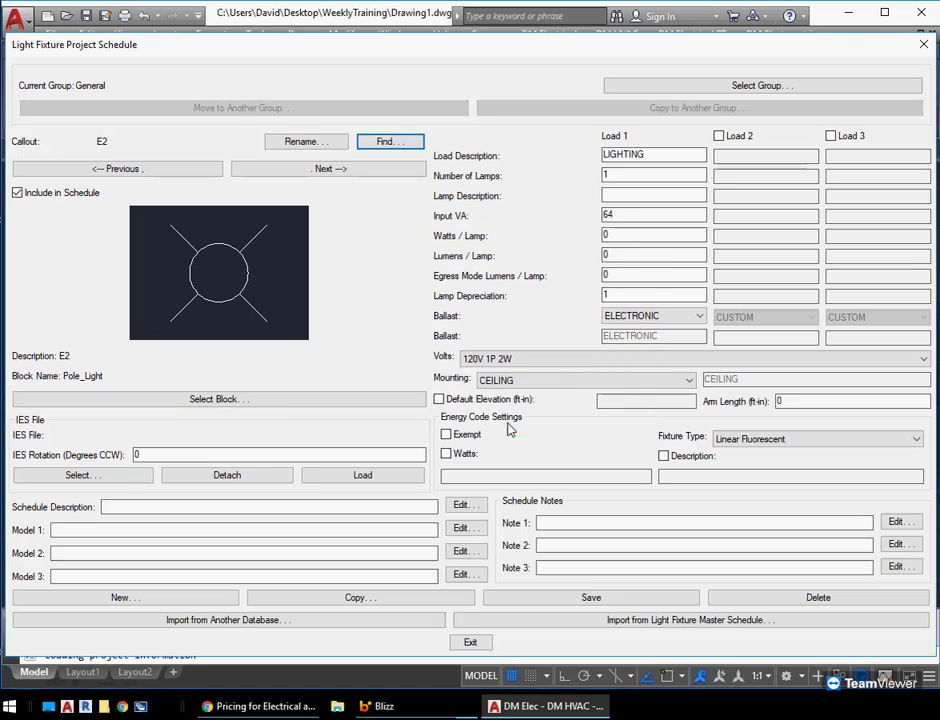
left_click(472, 641)
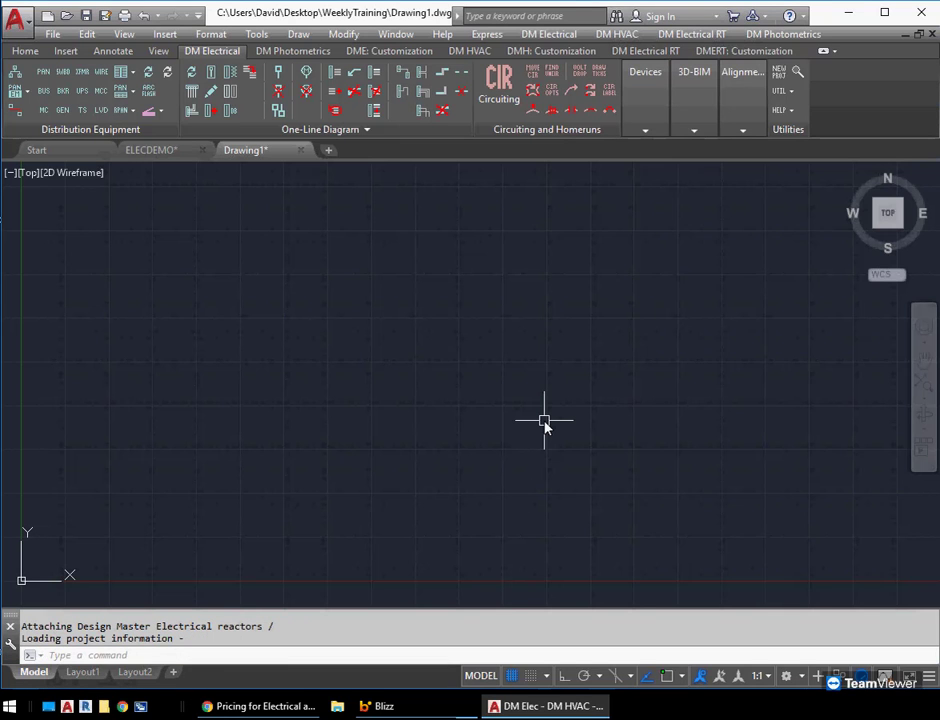
Create another new blank drawing from the default acad.dwt template
key("alt+f")
key("n")
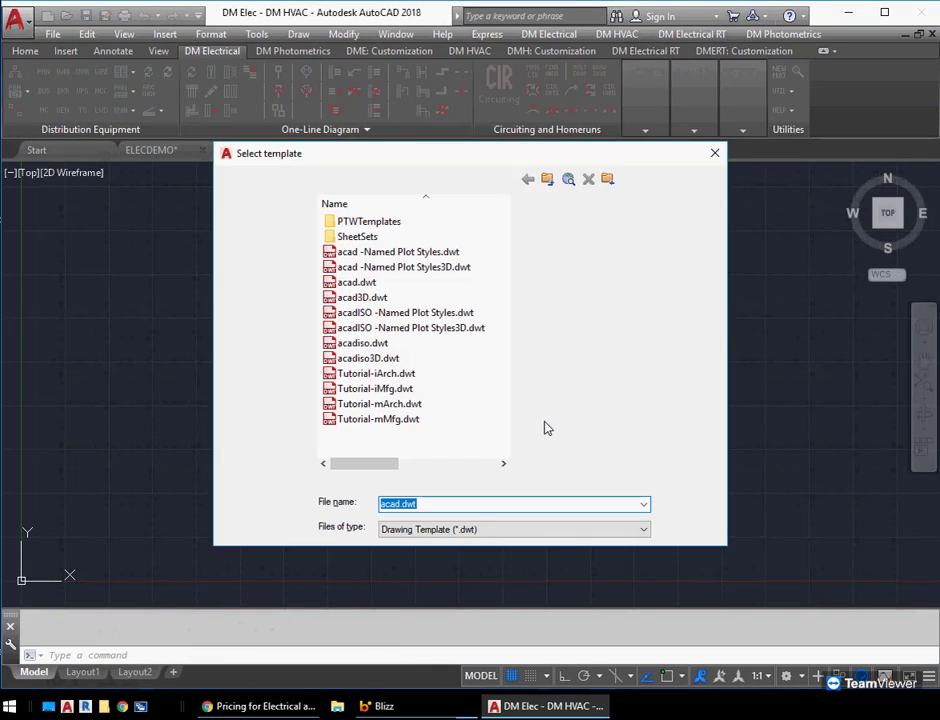
key("Return")
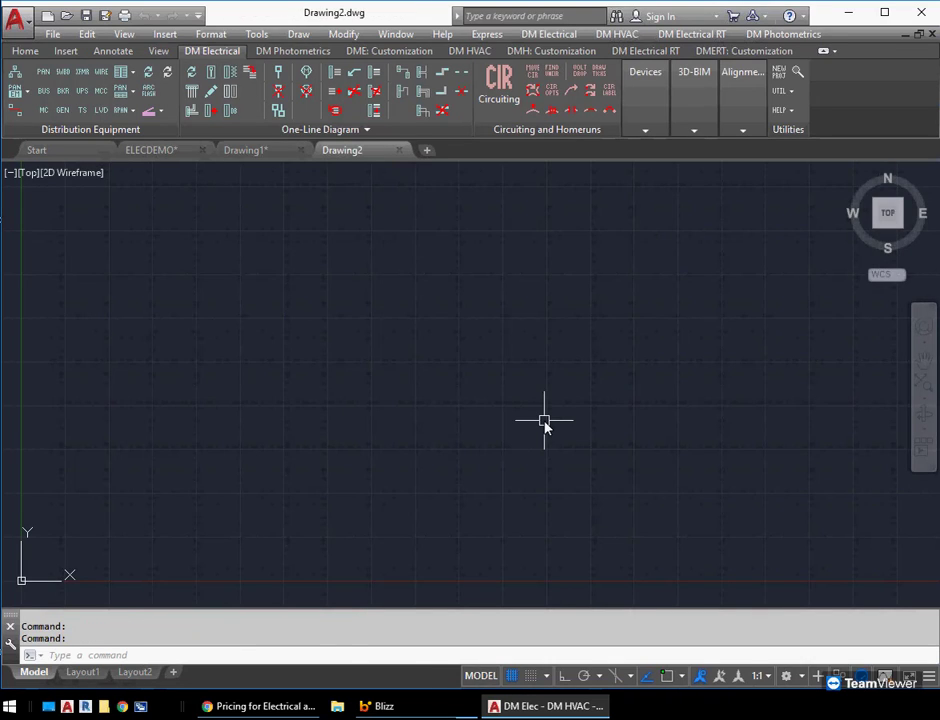
Save the new drawing as Drawing2.dwg inside a new Desktop folder named WeeklyTraining2
key("alt+f")
key("a")
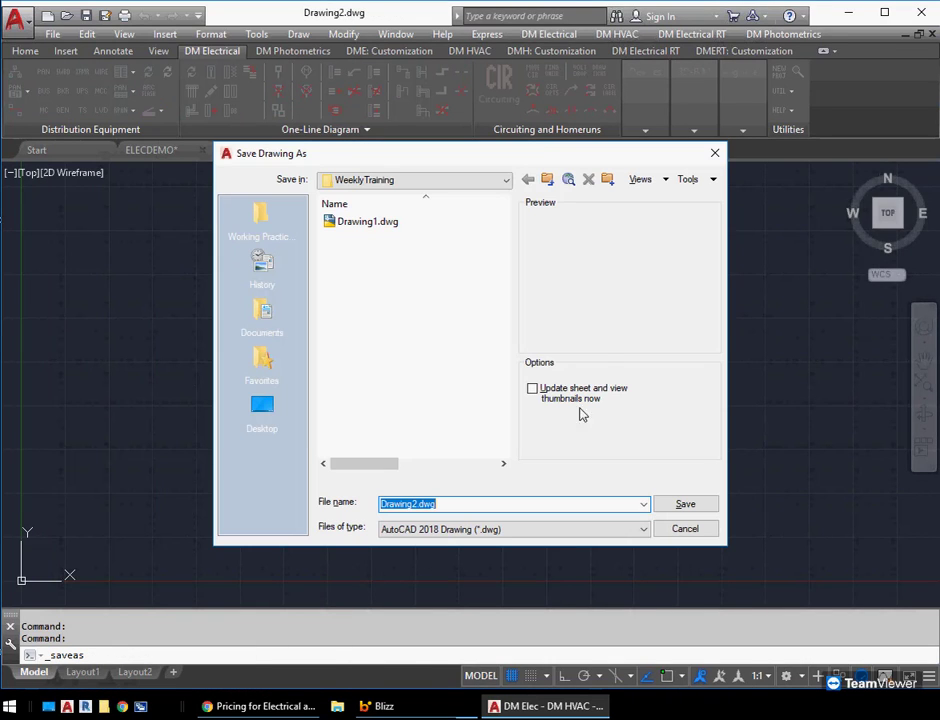
left_click(547, 179)
left_click(607, 179)
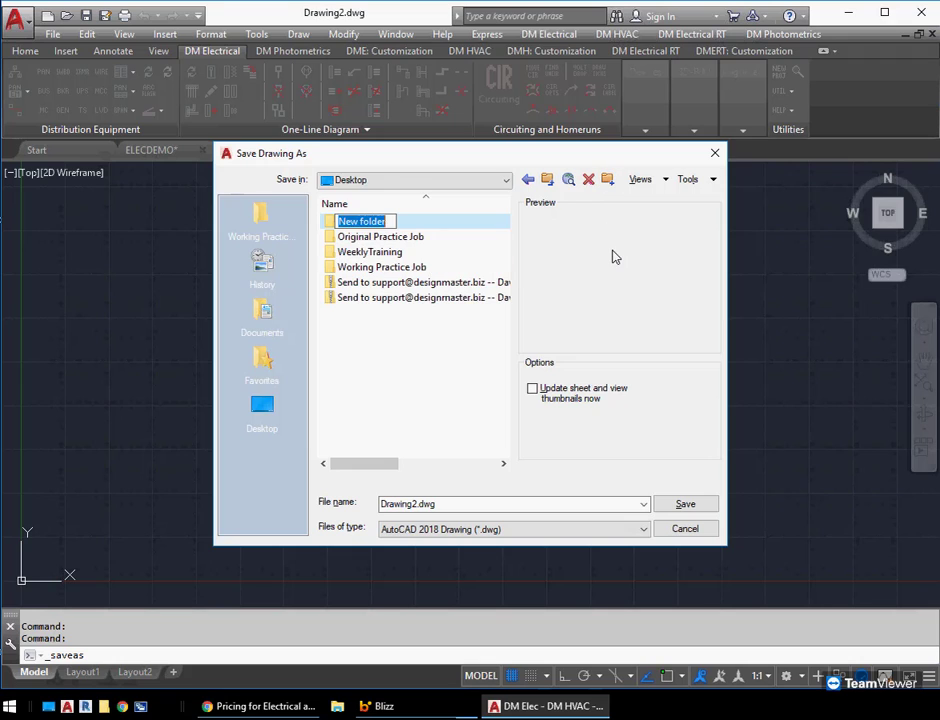
type("WeeklyTraining2")
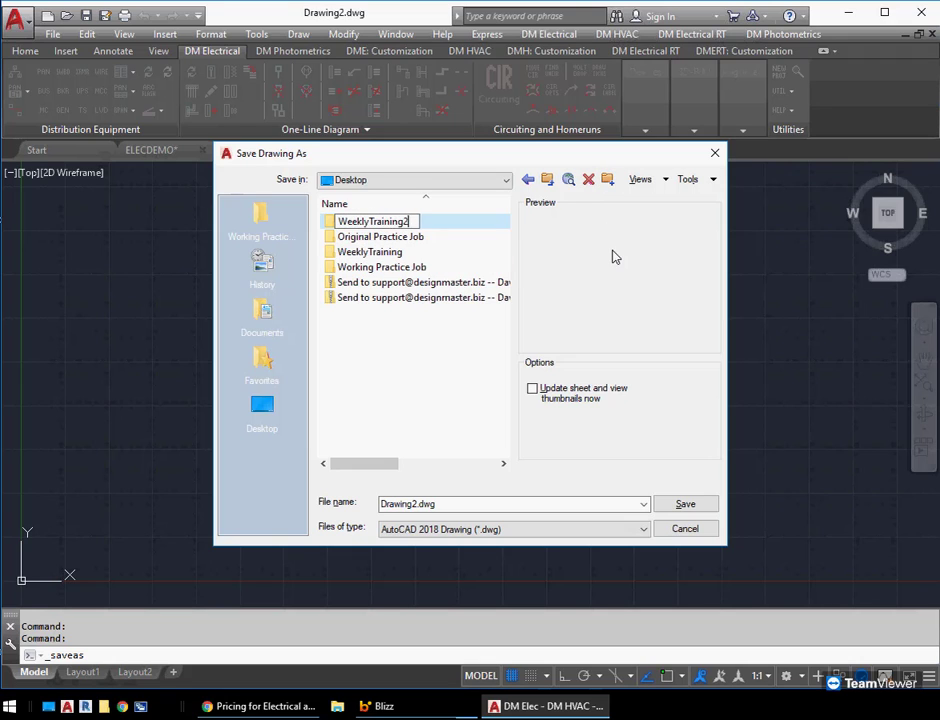
key("Return")
key("Return")
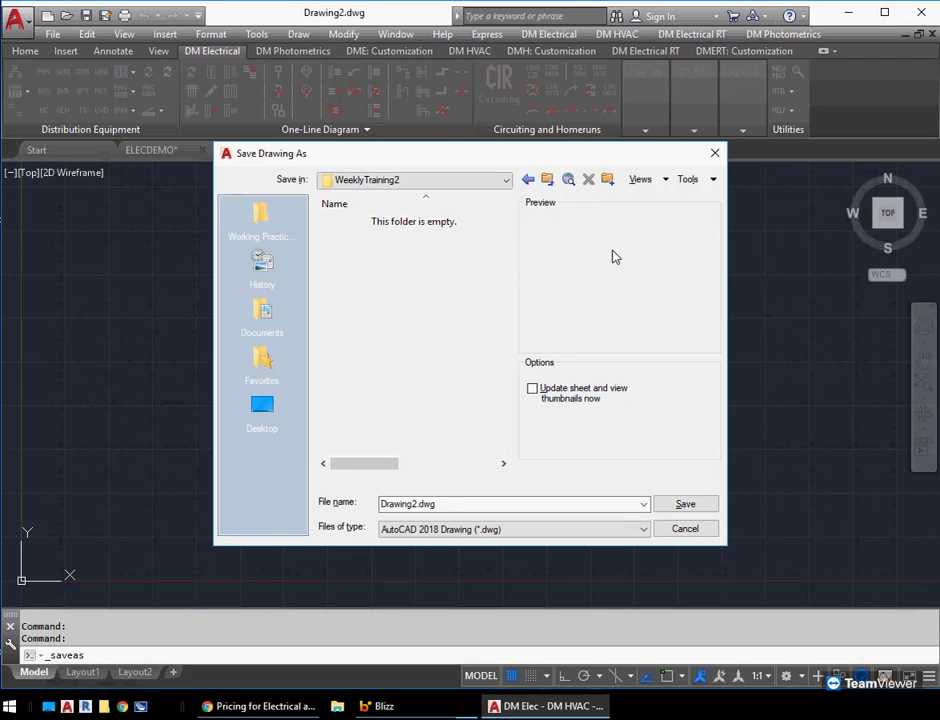
left_click(686, 505)
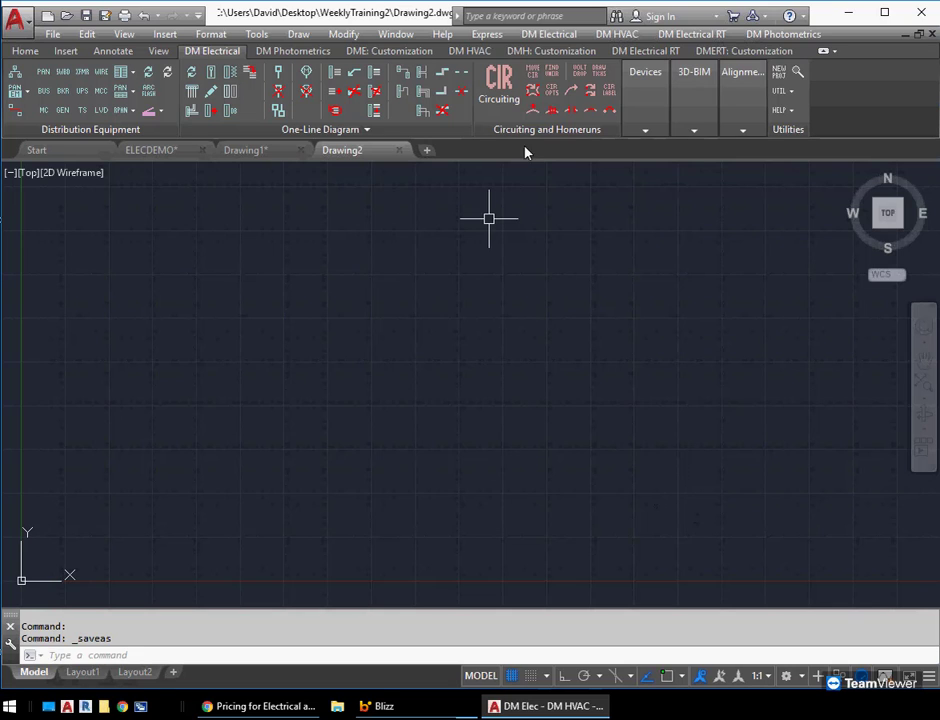
Start a new electrical project for this drawing, importing only light fixture Group 3 and Group 4
left_click(549, 34)
left_click(609, 516)
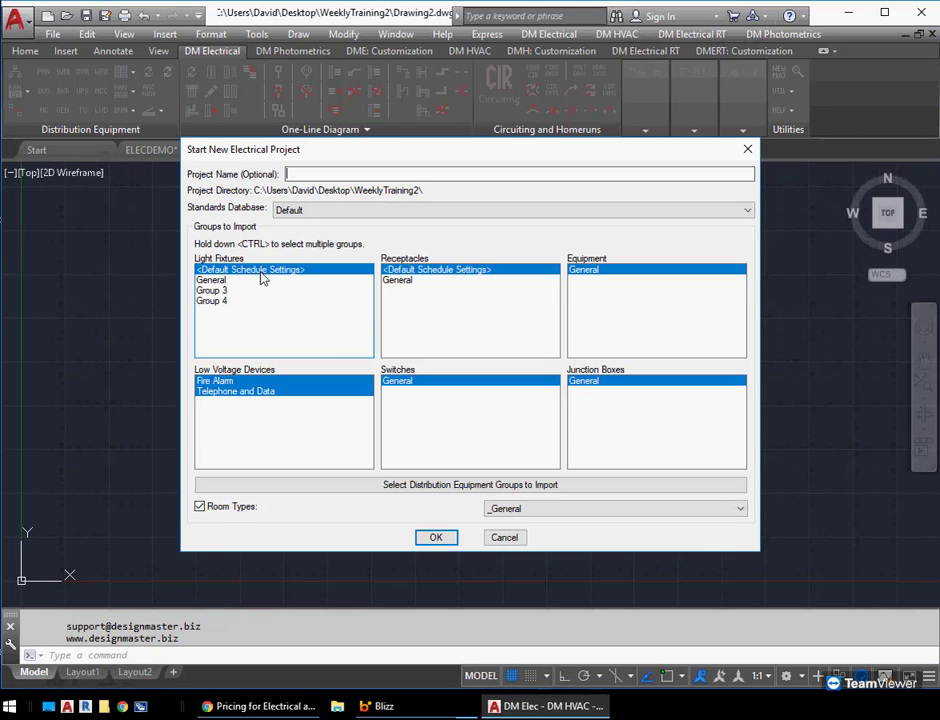
left_click(224, 291)
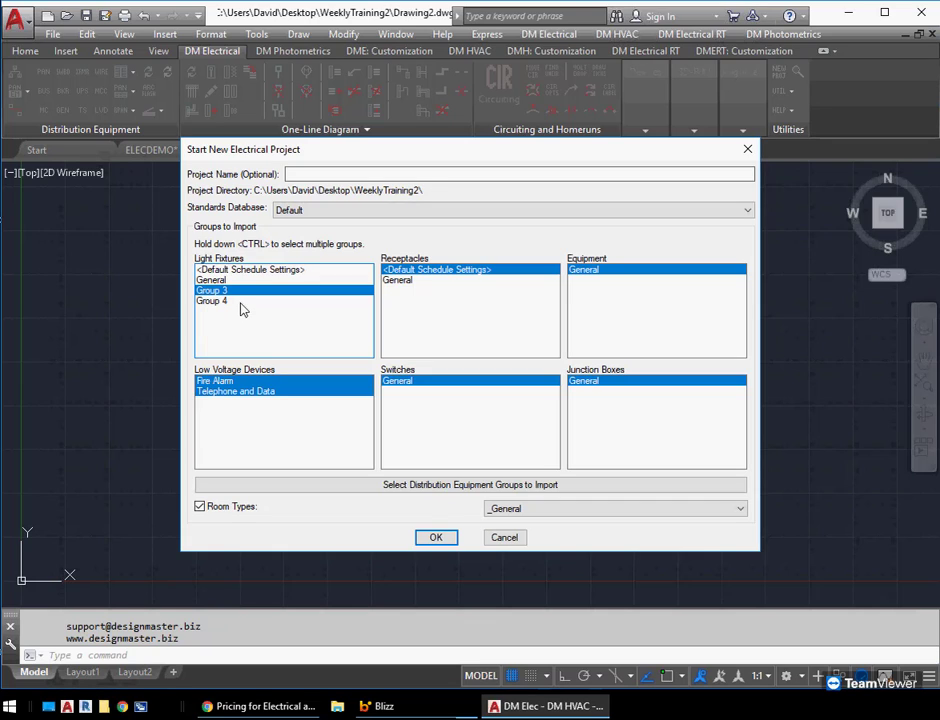
left_click(236, 302, "ctrl")
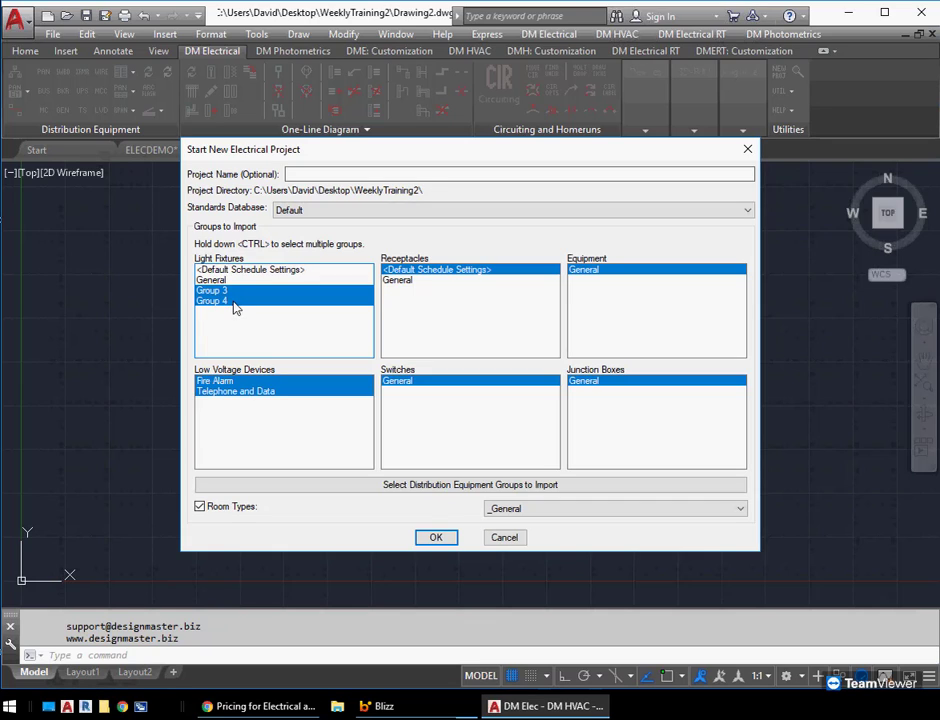
left_click(232, 302, "ctrl")
left_click(240, 271, "ctrl")
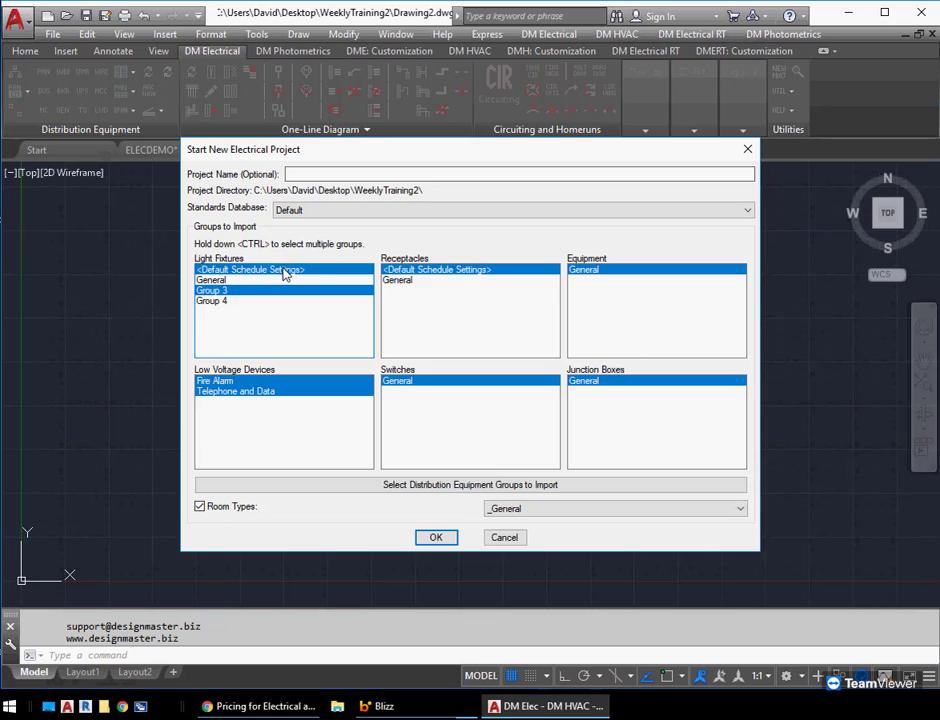
left_click(241, 272, "ctrl")
left_click(244, 303, "ctrl")
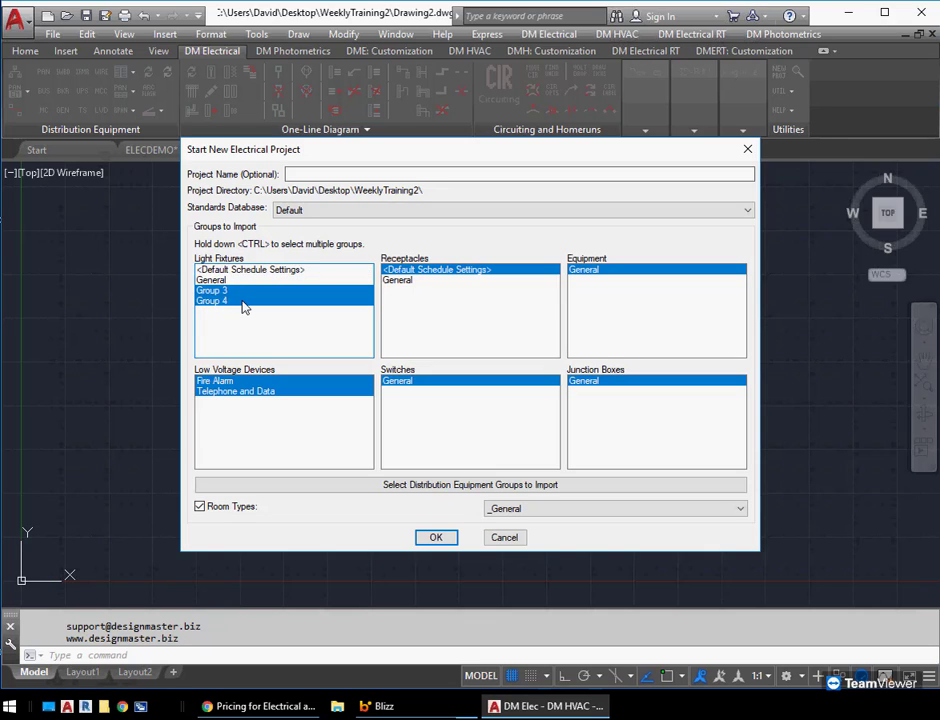
left_click(434, 536)
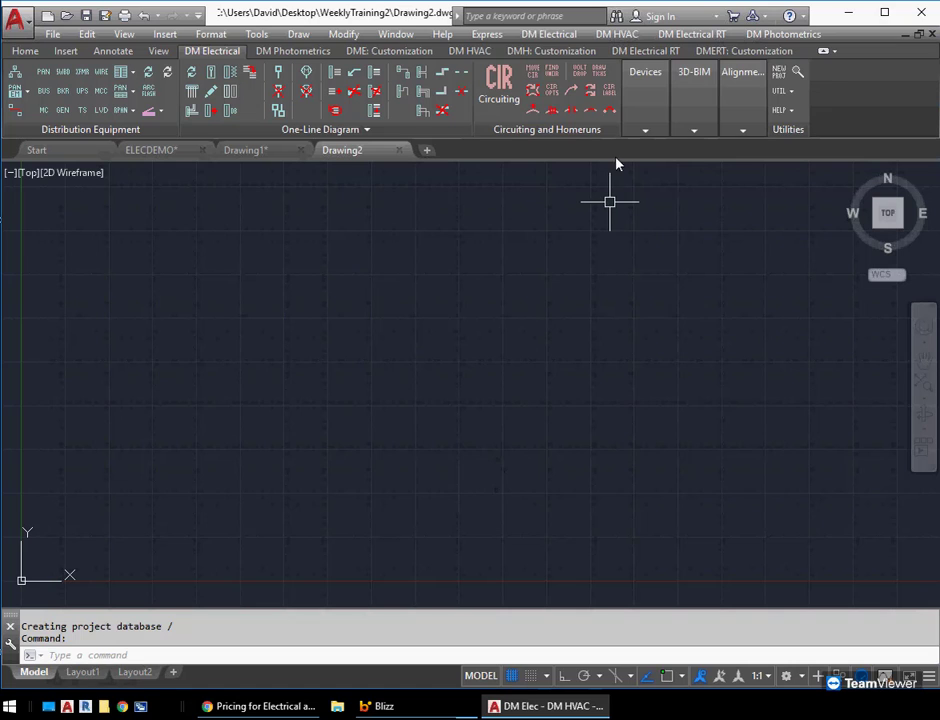
Open the Light Fixture Project Schedule and inspect Group 3's schedule settings and column label display
left_click(549, 34)
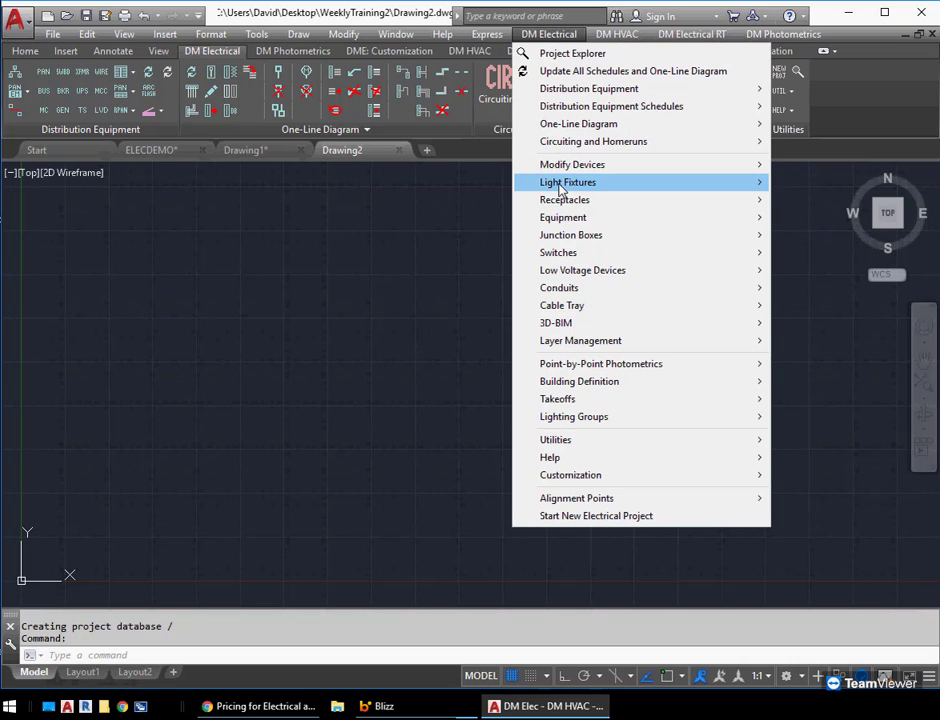
mouse_move(561, 190)
left_click(850, 293)
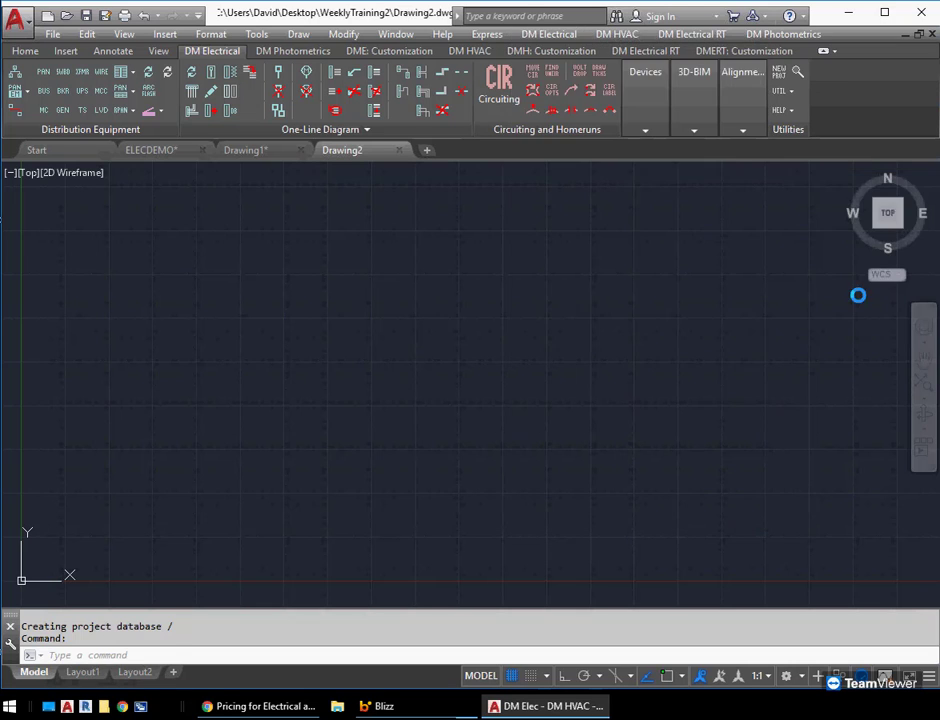
left_click(463, 380)
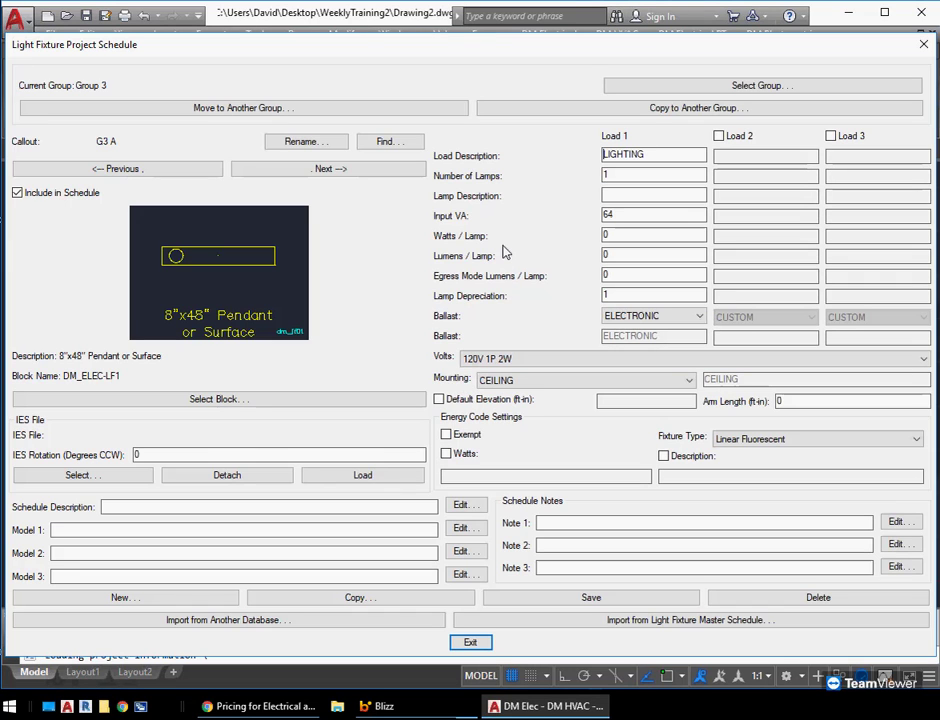
left_click(762, 87)
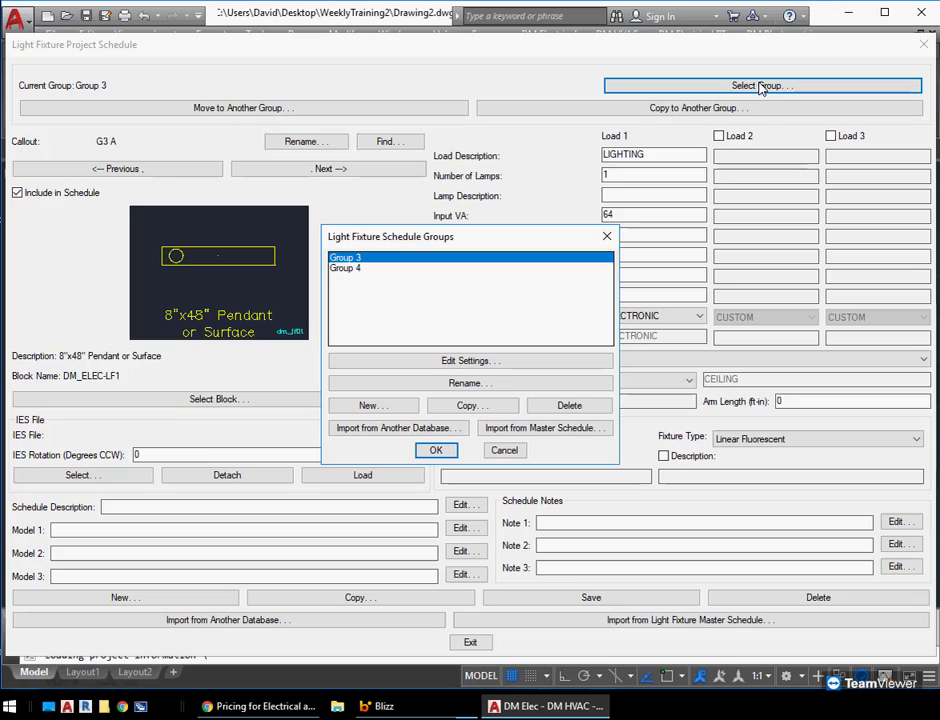
left_click(433, 362)
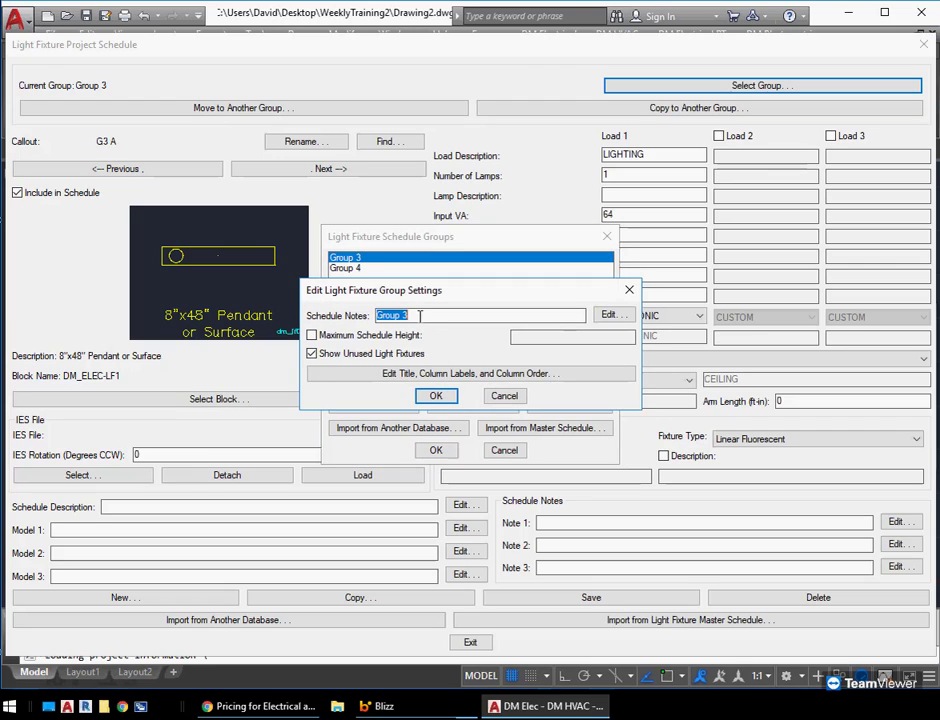
left_click(419, 316)
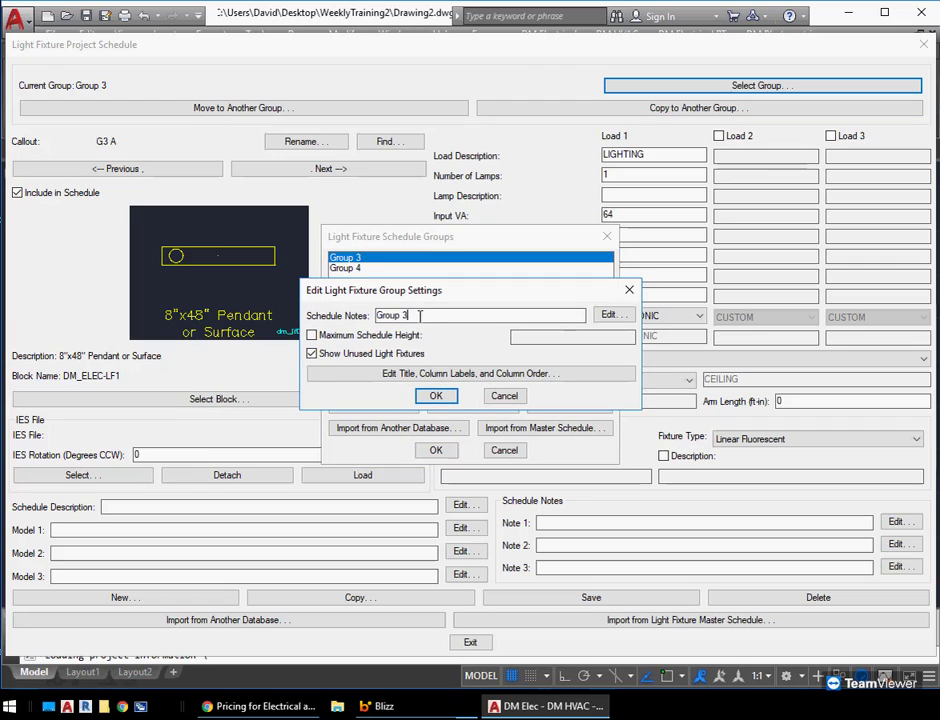
left_click(479, 376)
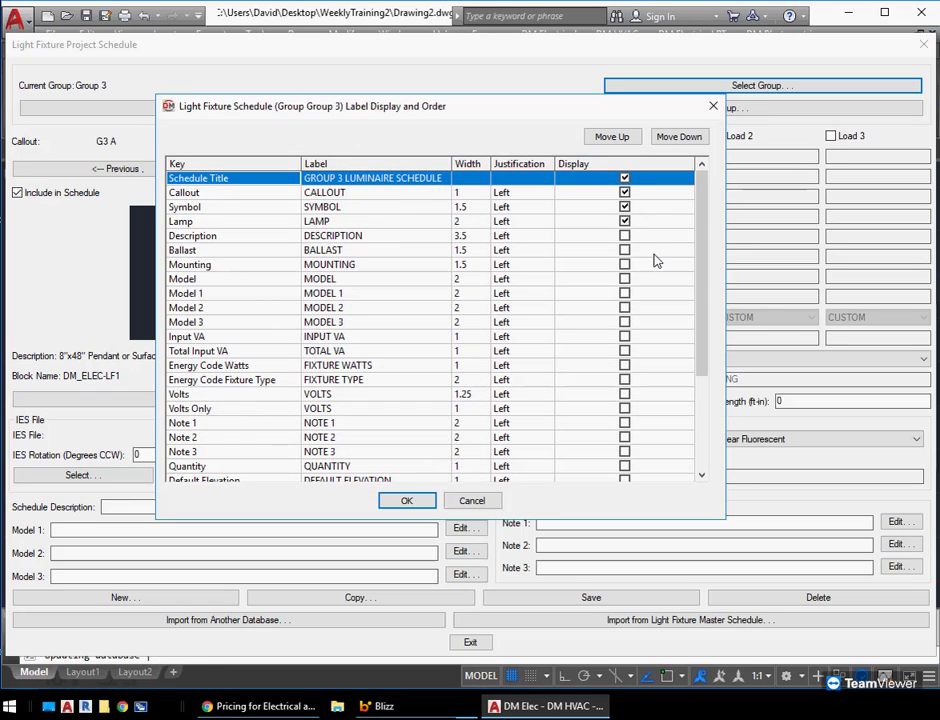
left_click(424, 502)
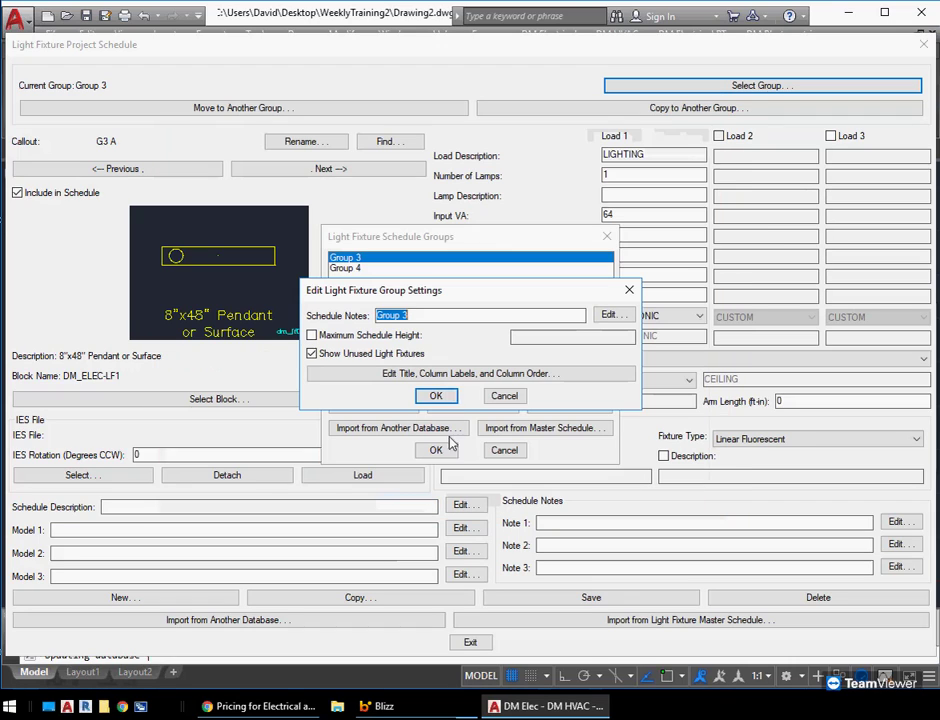
left_click(504, 395)
Inspect Group 4's schedule settings and column label display, then close the schedule
left_click(362, 270)
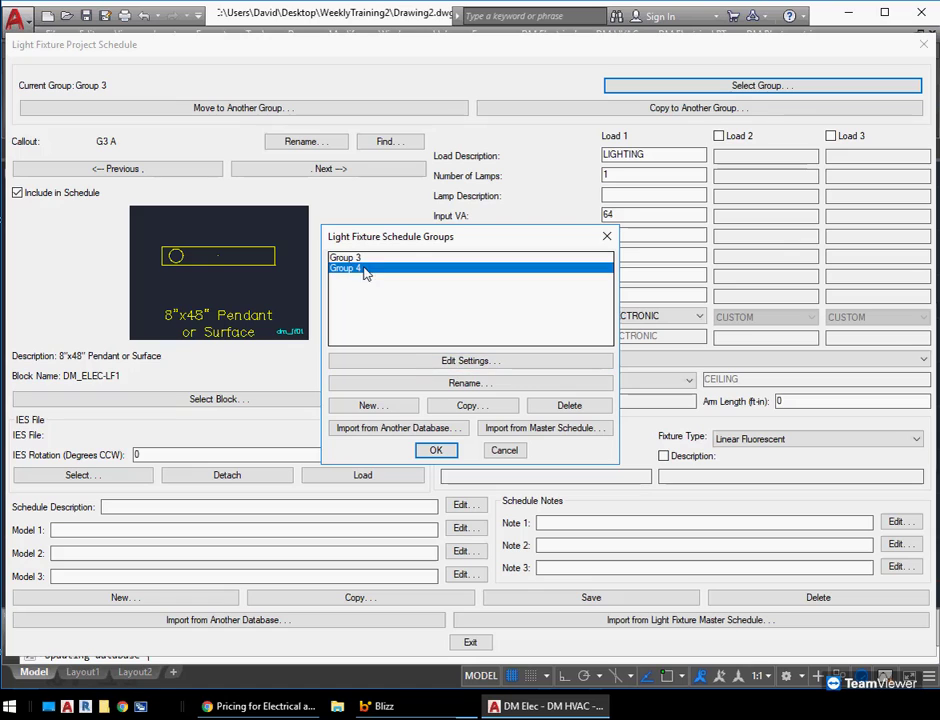
left_click(413, 361)
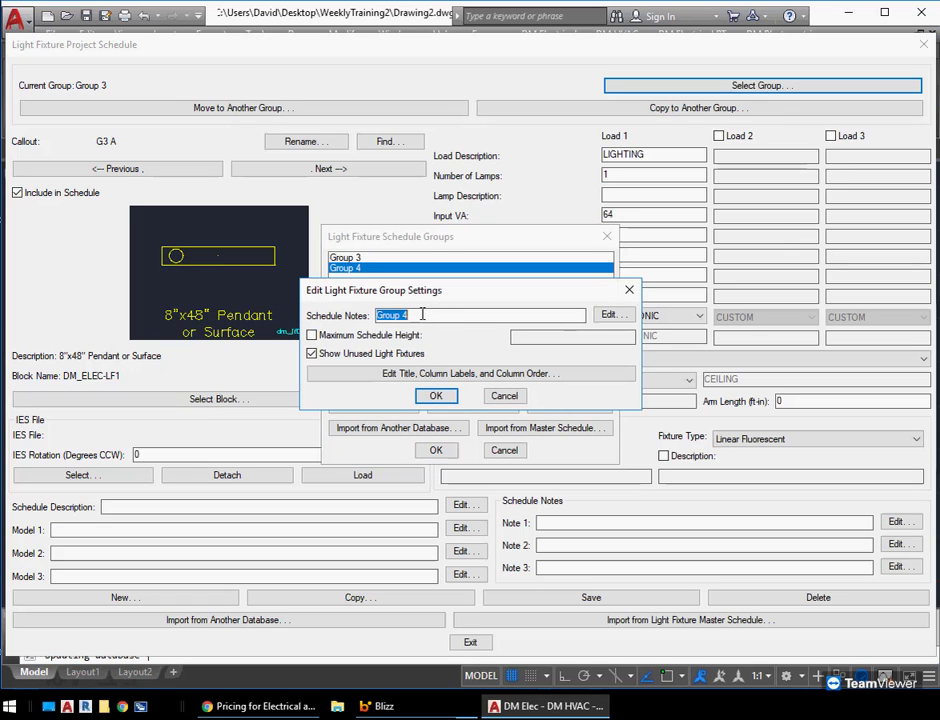
left_click(430, 374)
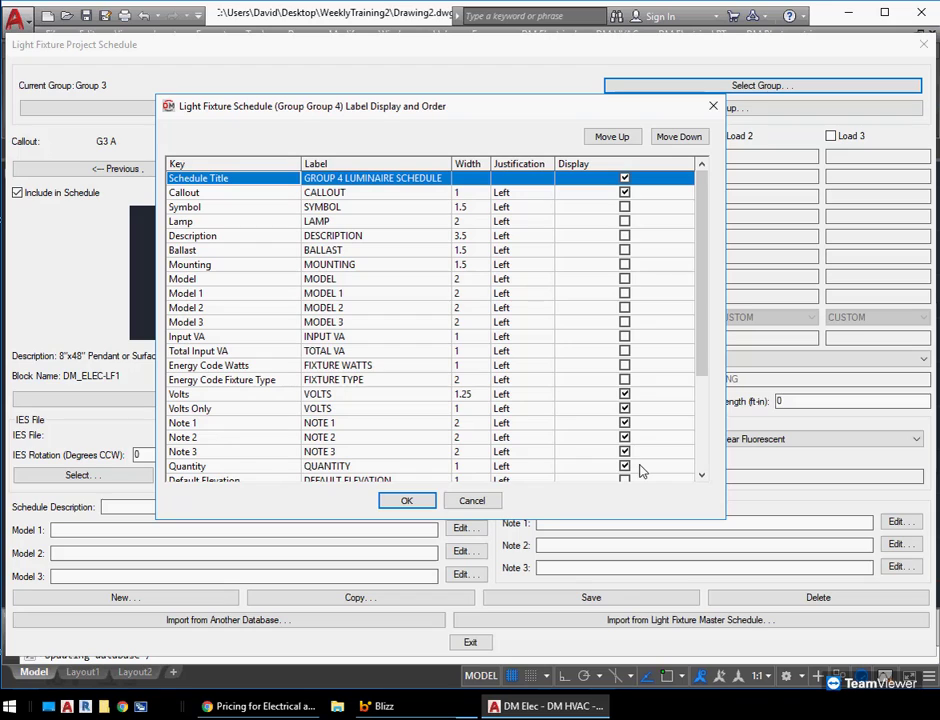
left_click(412, 500)
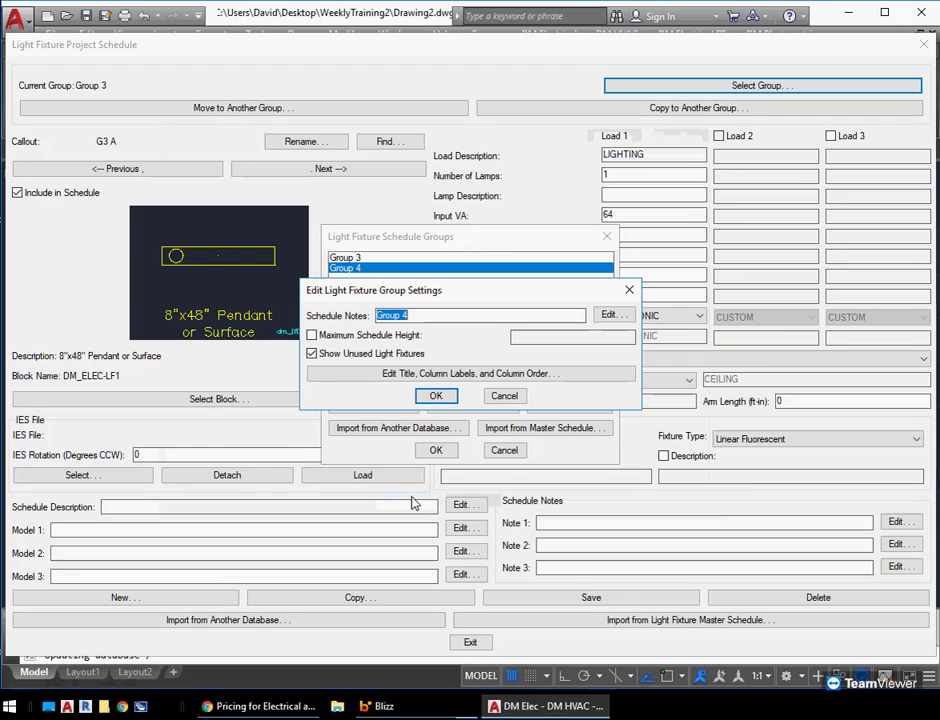
left_click(504, 396)
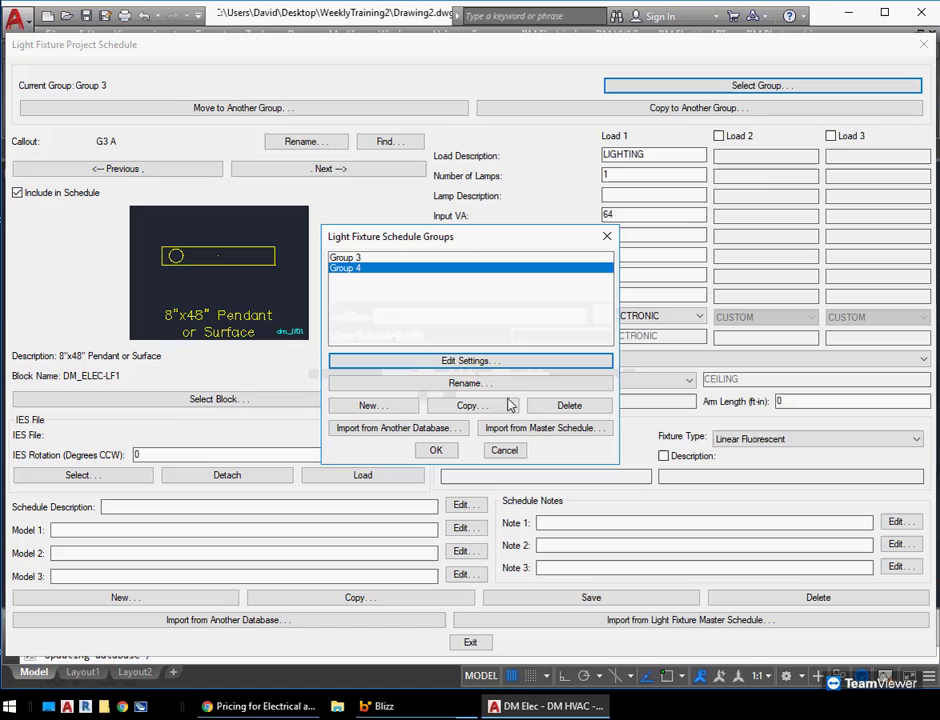
left_click(504, 451)
left_click(471, 642)
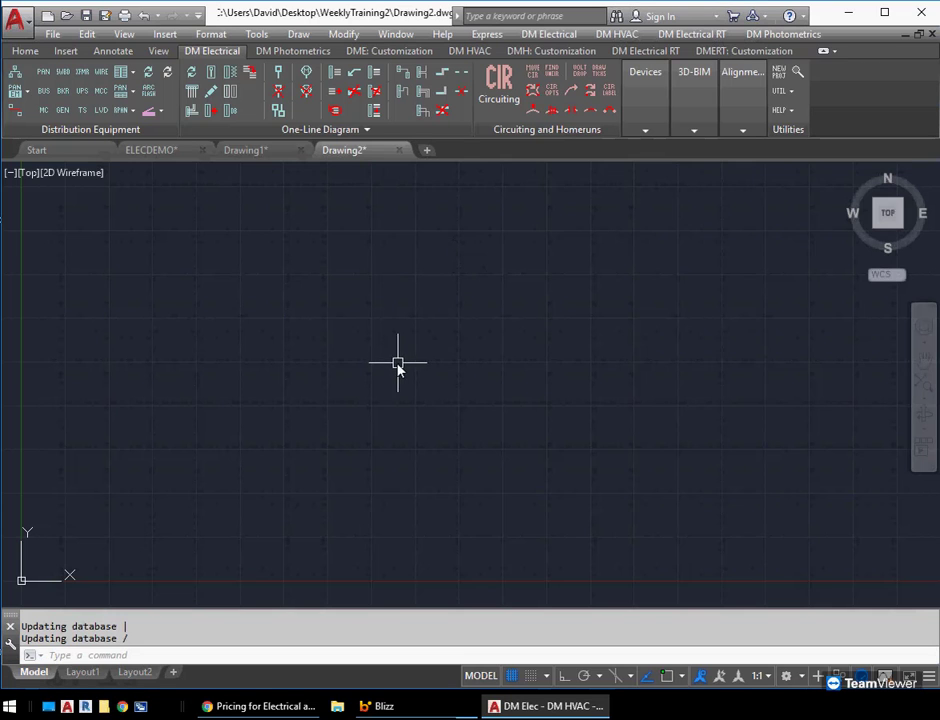
Insert the Group 3 light fixture project schedule with unused light fixtures hidden, placing it in the drawing
left_click(644, 96)
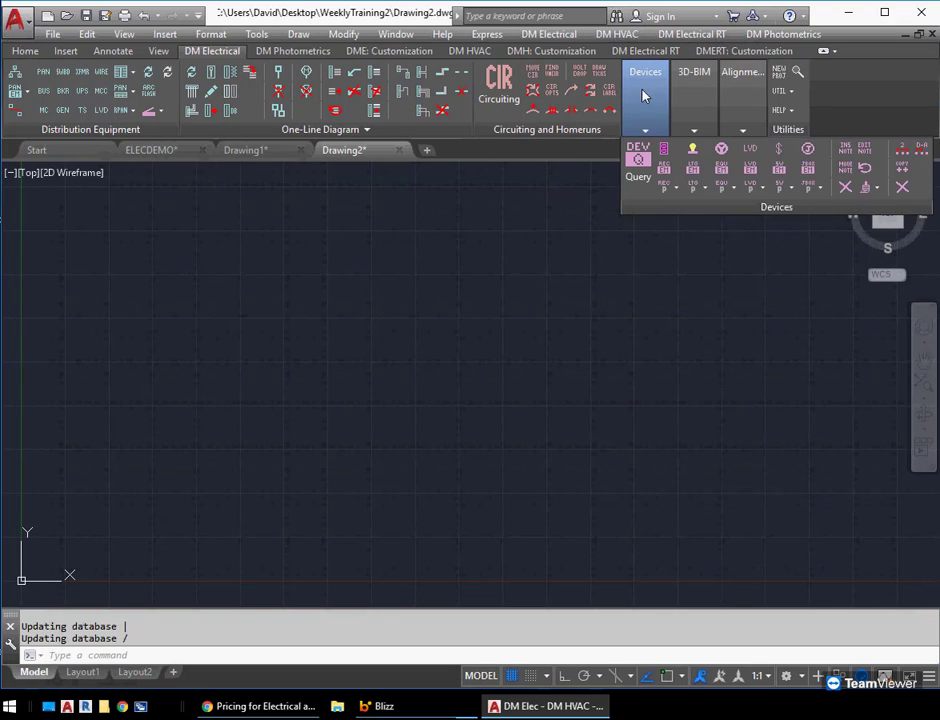
left_click(699, 188)
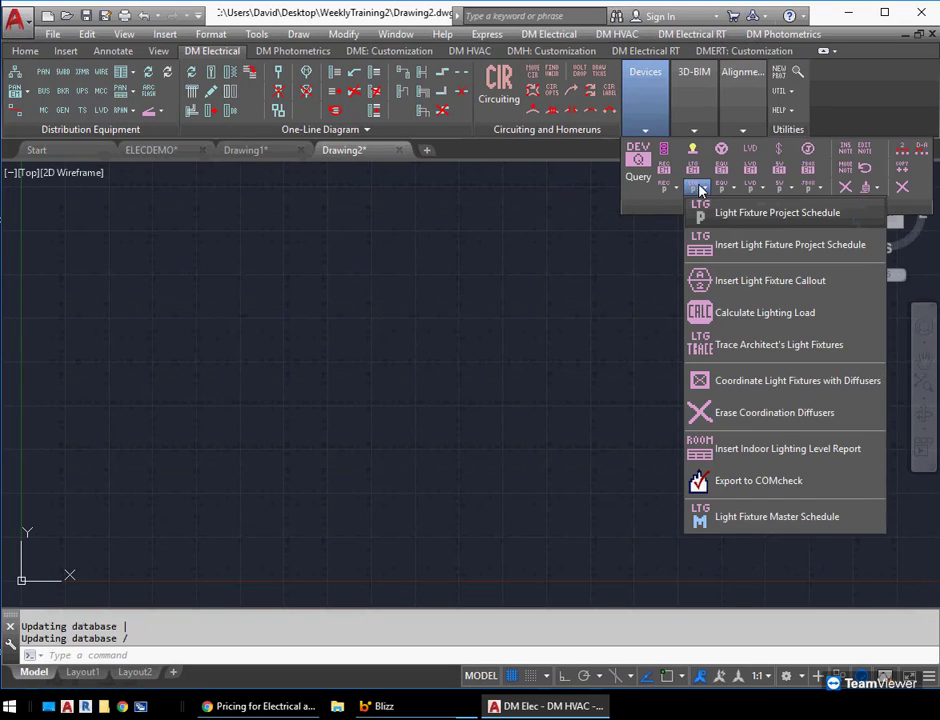
left_click(726, 243)
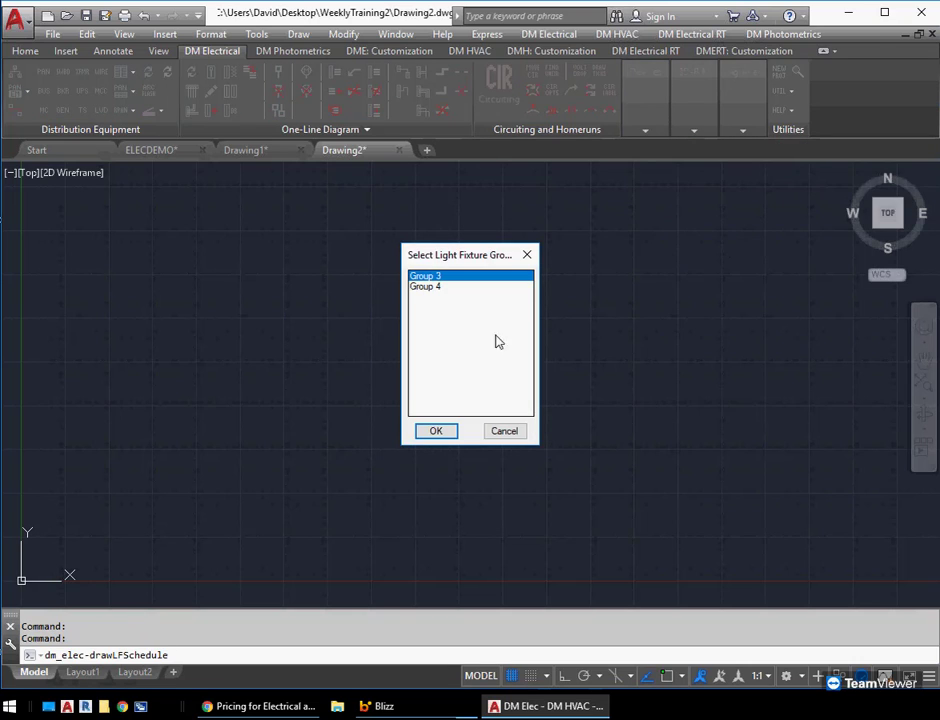
left_click(436, 431)
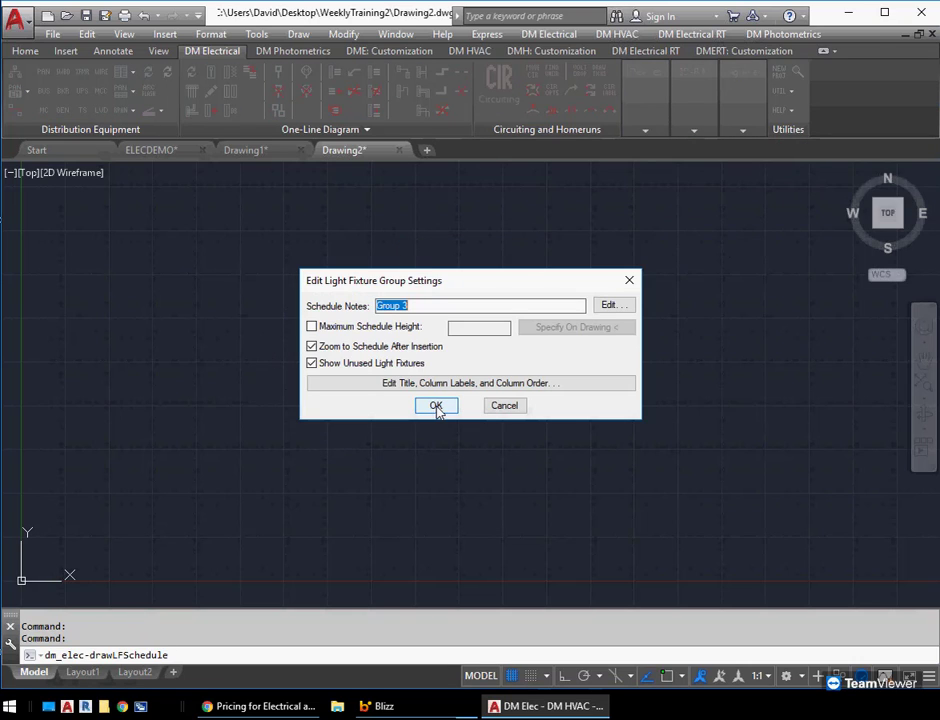
left_click(343, 363)
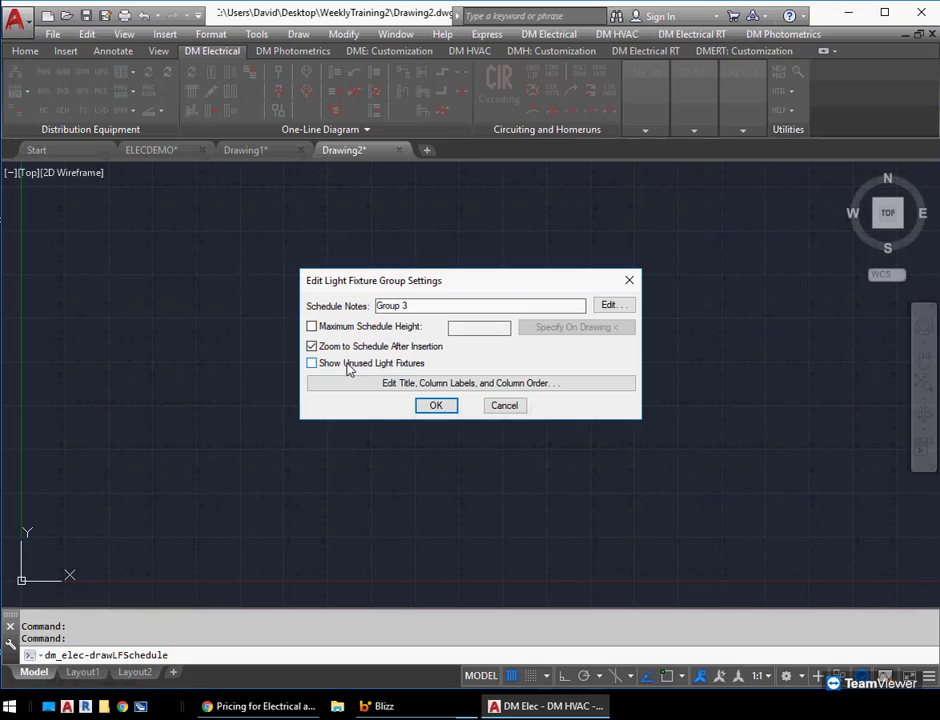
left_click(436, 407)
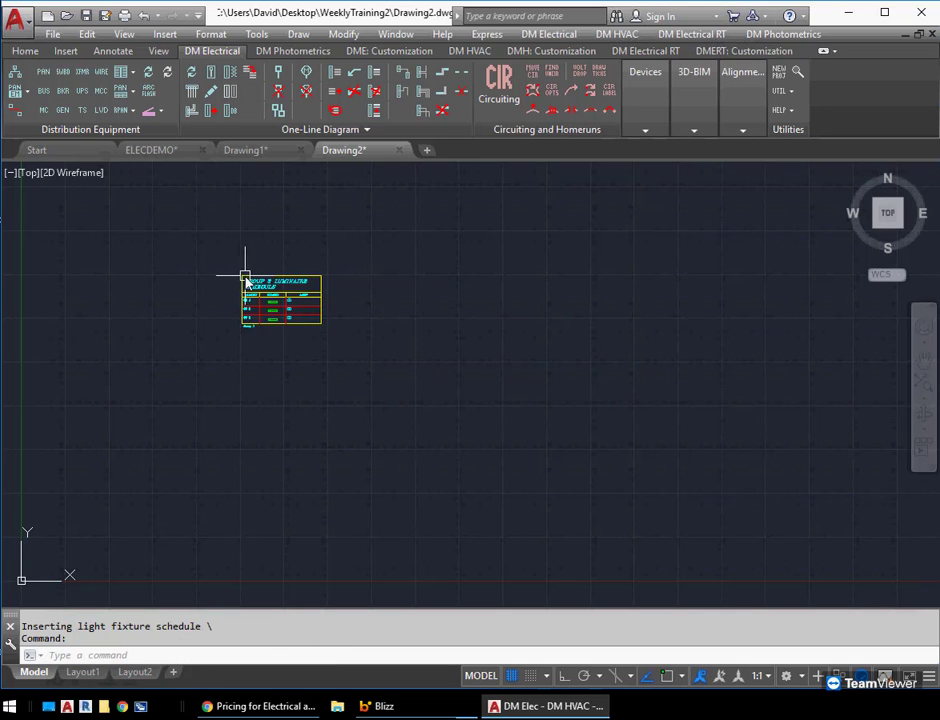
scroll(248, 310, "up", 5)
middle_click_drag(304, 290, 326, 343)
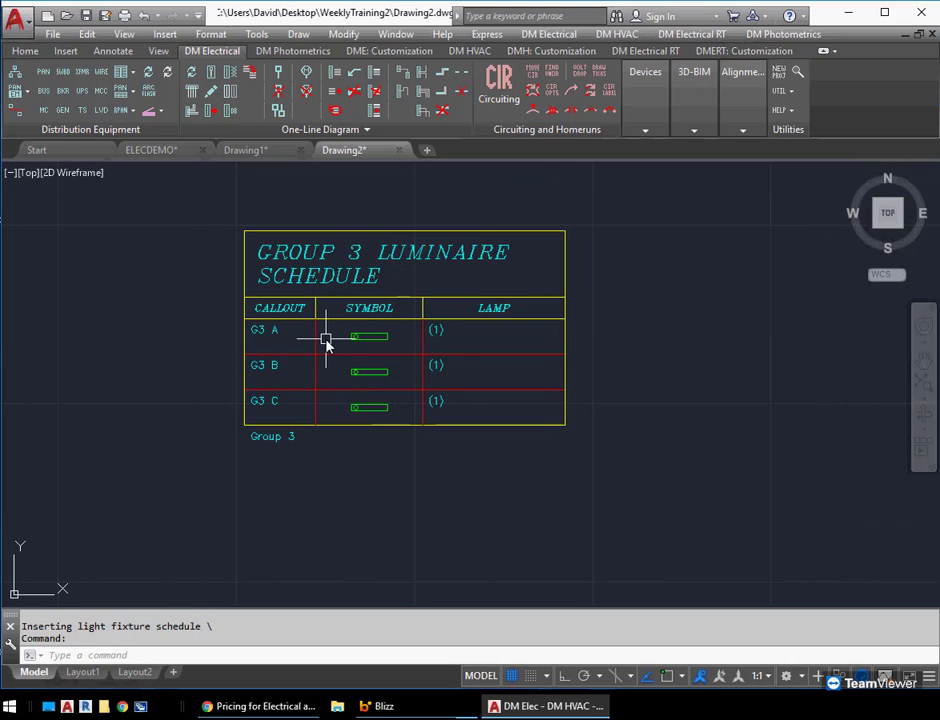
Insert the Group 4 light fixture project schedule, showing unused fixtures, to the right of the Group 3 schedule
key("Return")
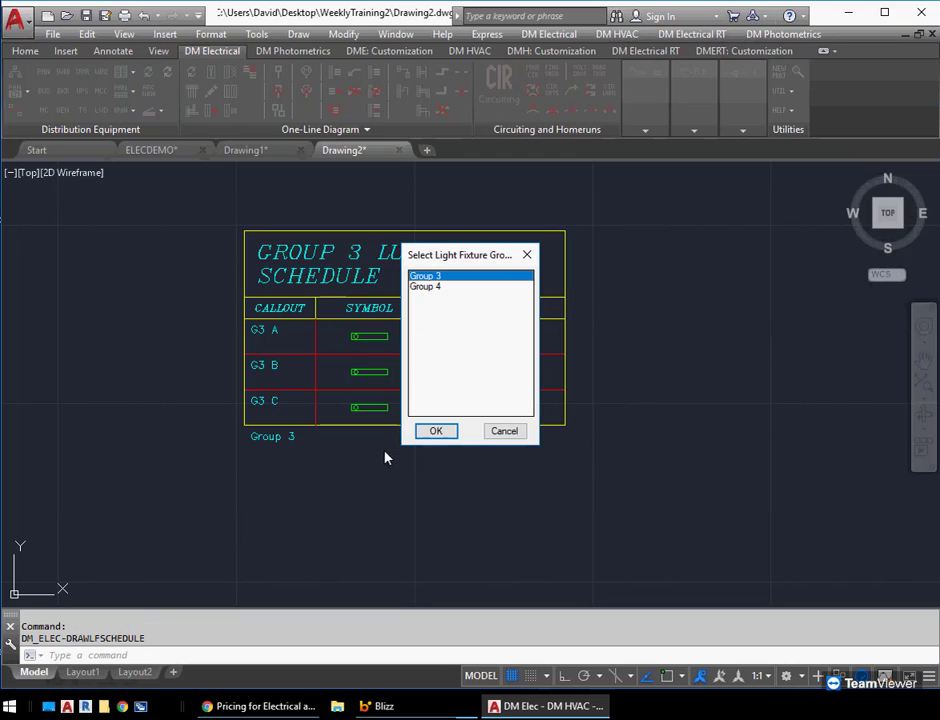
left_click(444, 288)
left_click(436, 431)
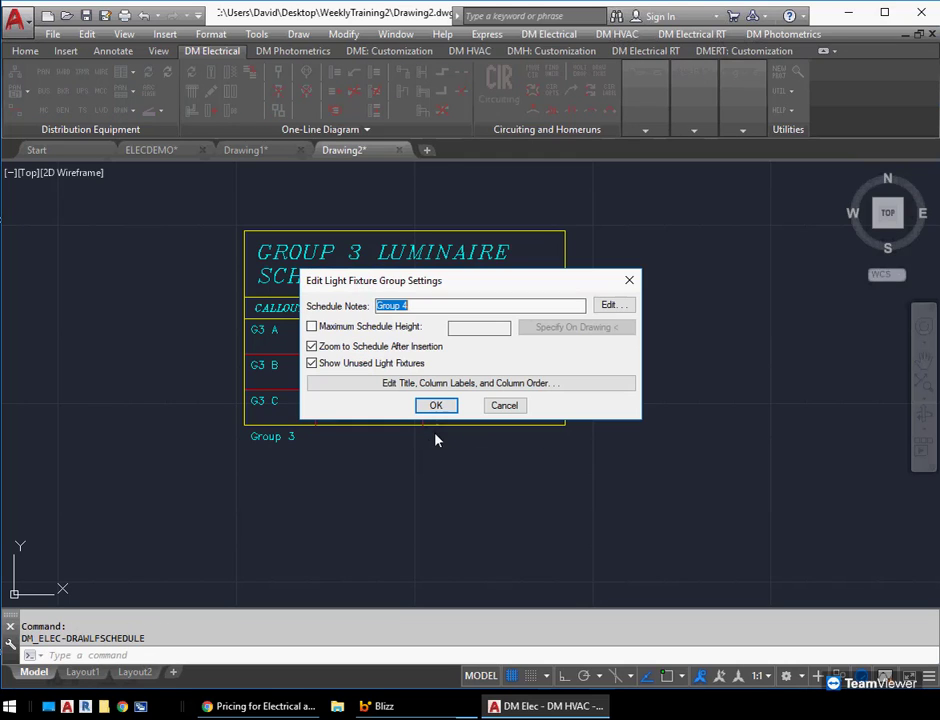
left_click(436, 406)
left_click(612, 228)
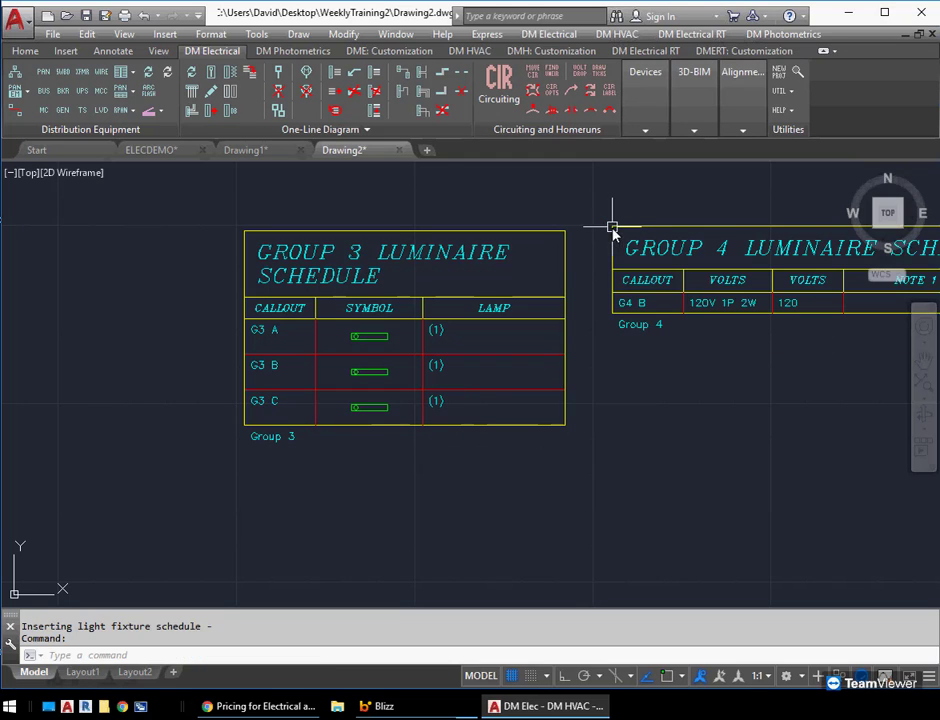
scroll(624, 379, "down", 2)
middle_click_drag(758, 373, 403, 376)
scroll(402, 377, "down", 2)
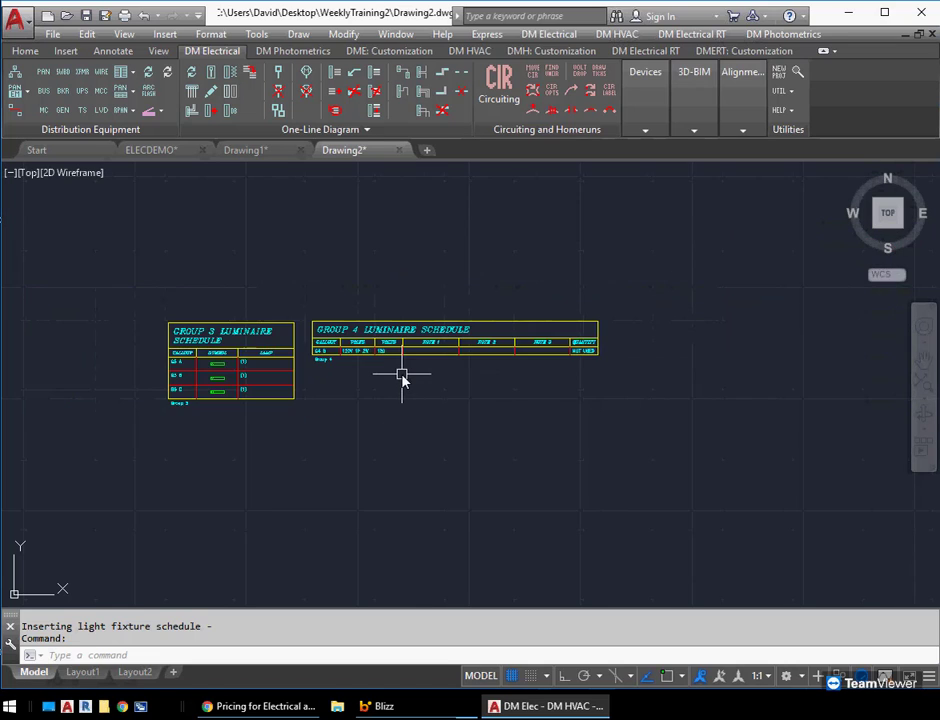
scroll(315, 368, "up", 2)
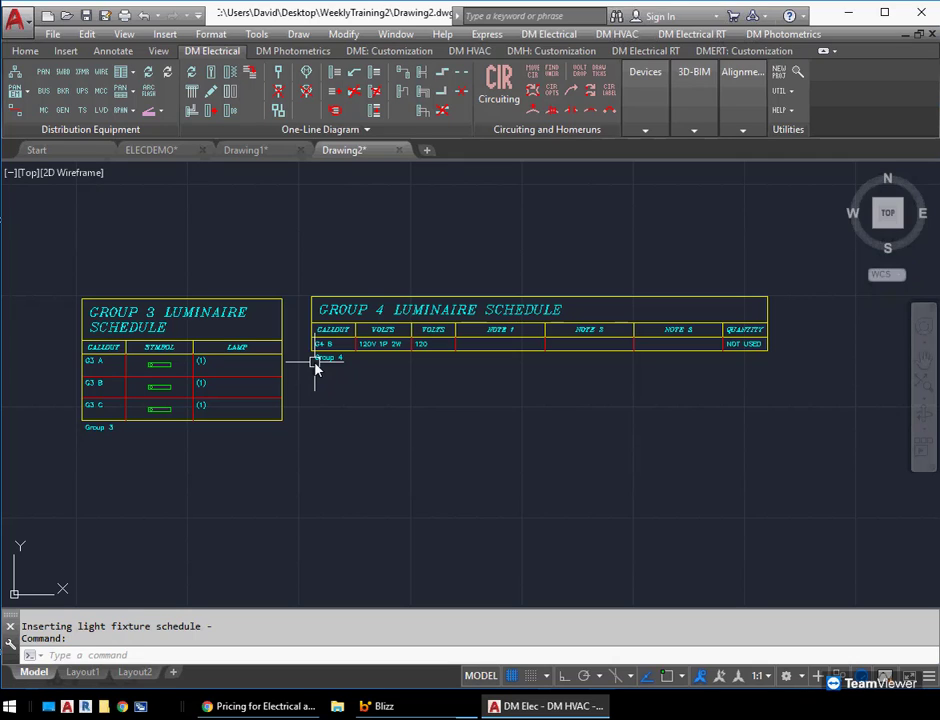
Open the Light Fixture Master Schedule and the Default Schedule Settings group's column label display and order settings
left_click(546, 35)
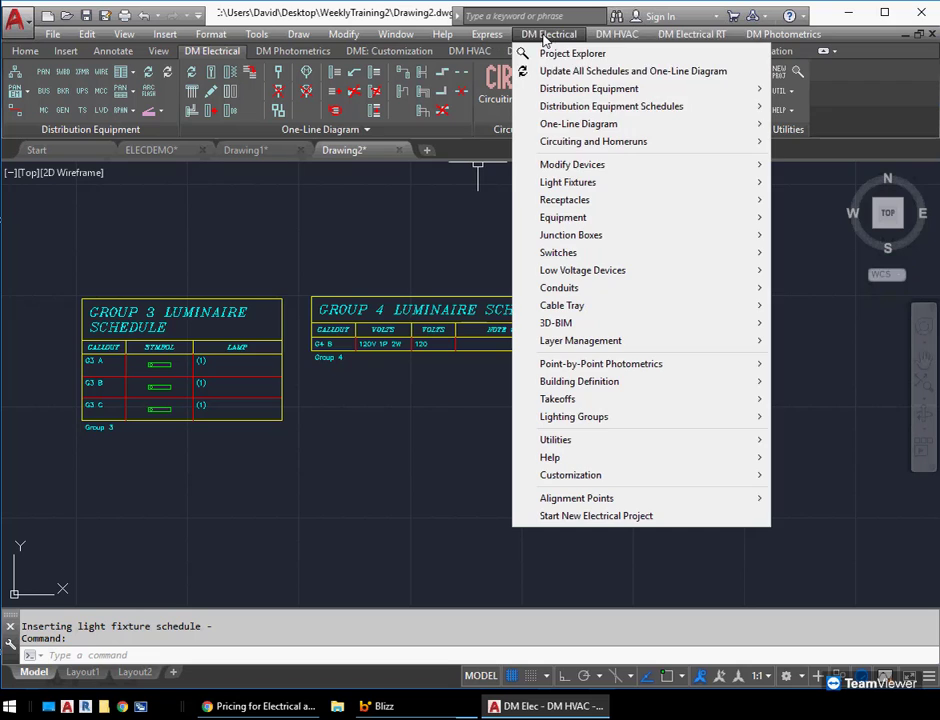
mouse_move(571, 183)
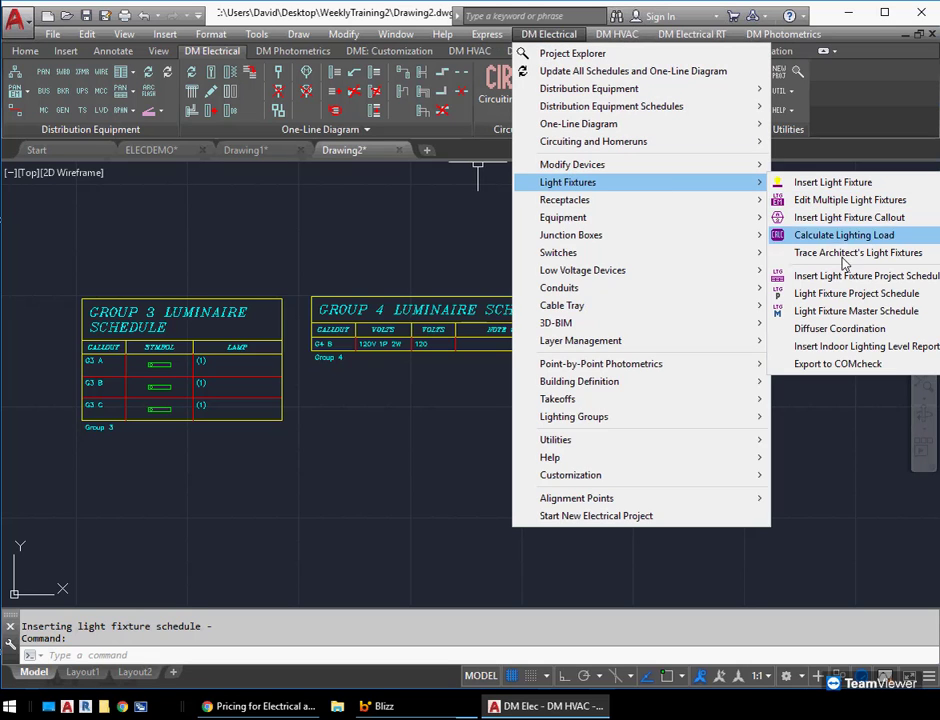
left_click(852, 311)
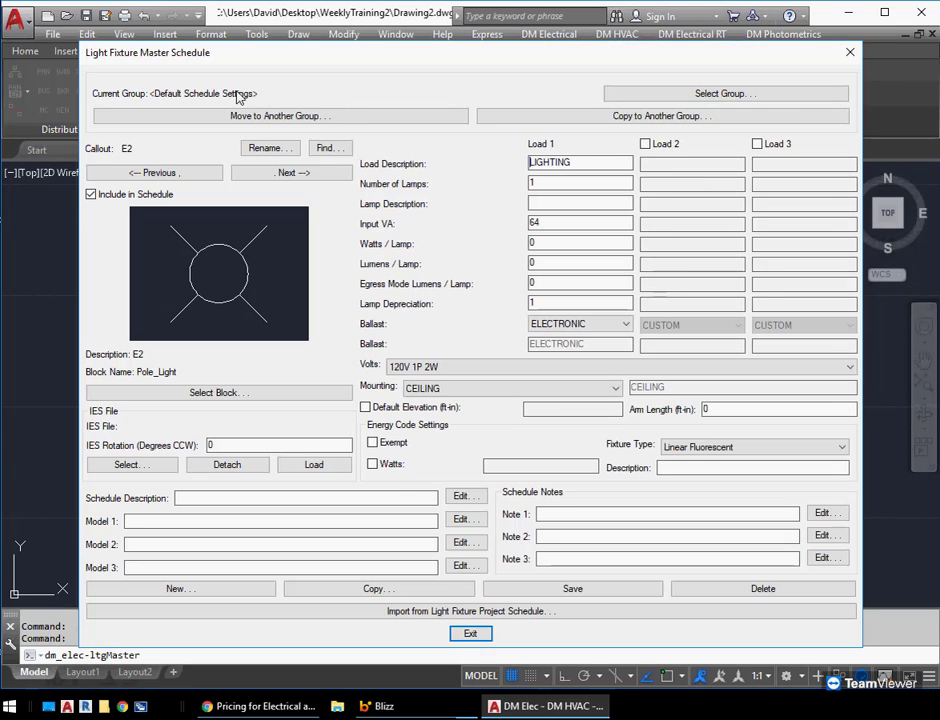
left_click(700, 93)
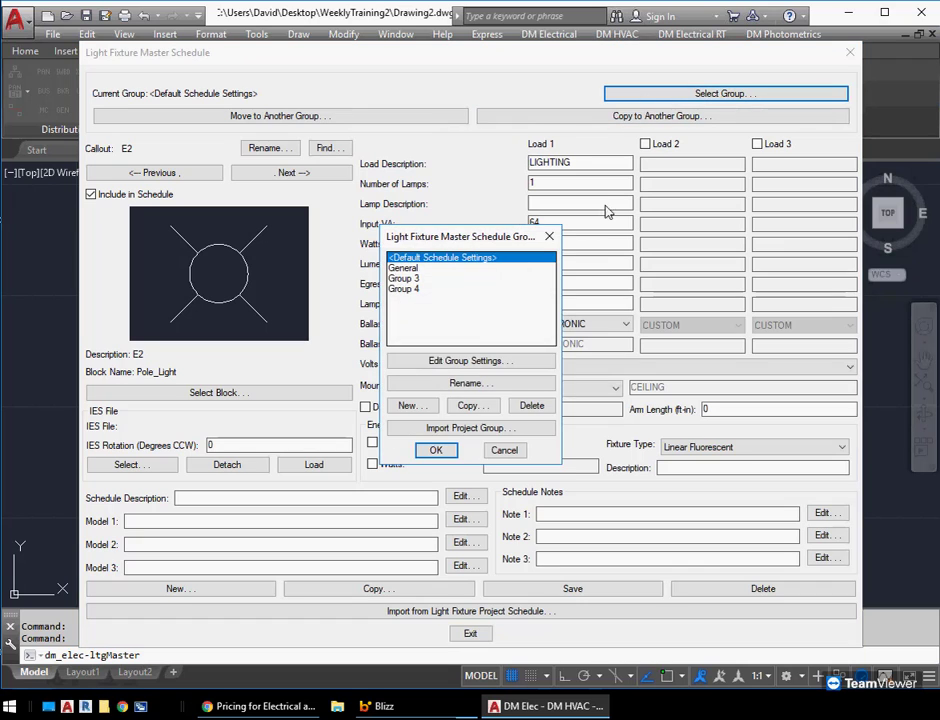
left_click(472, 362)
left_click(463, 374)
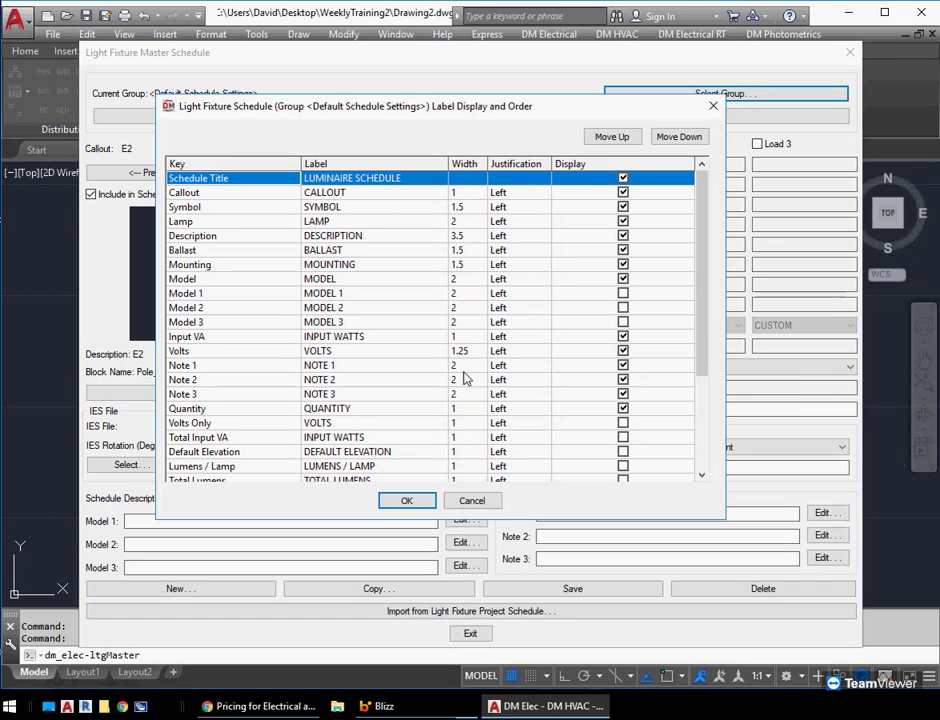